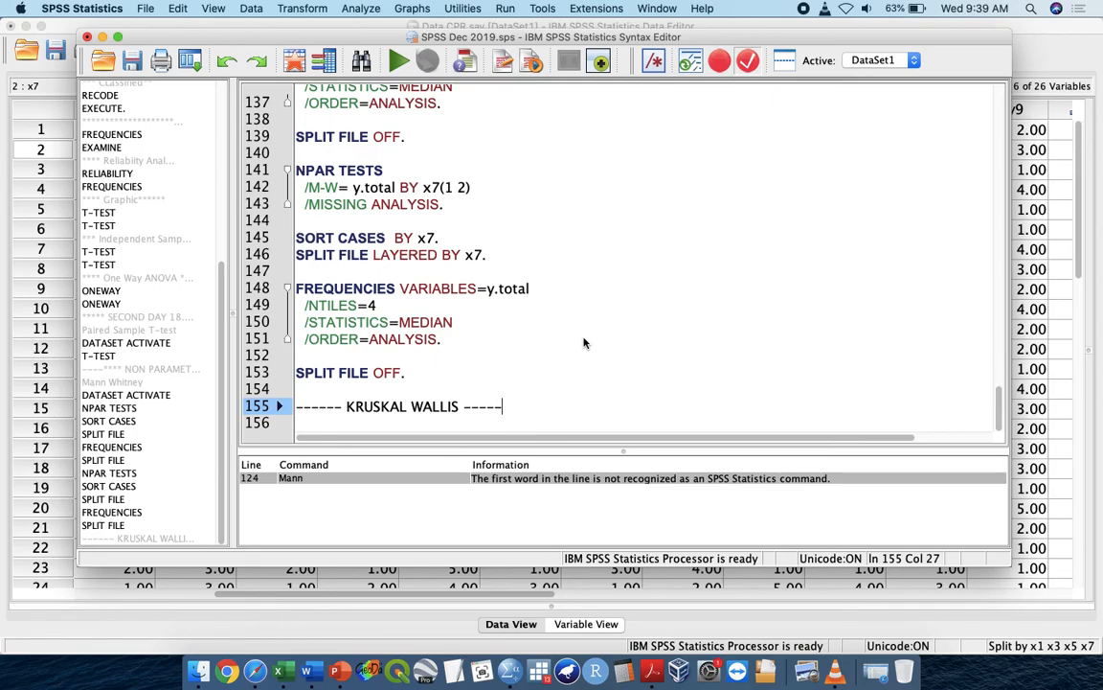
Switch to the Study Dec 2019 Word document and copy the Mann Whitney Step 1 to Step 5 text below the table note.
key(ctrl+Up)
click(351, 416)
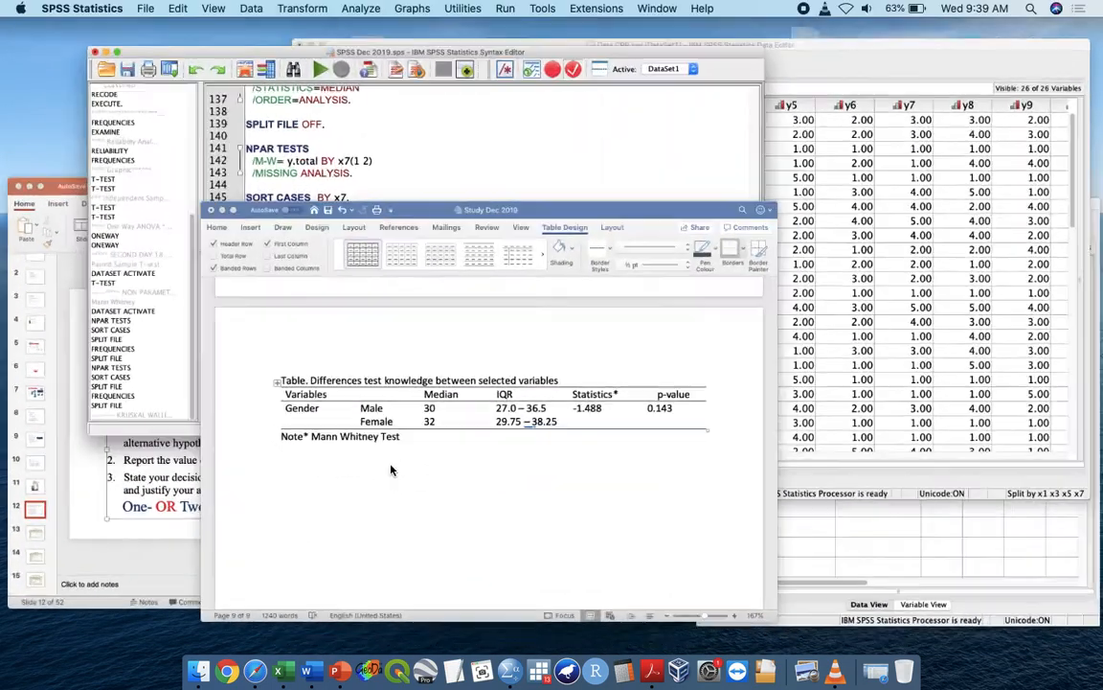
scroll(449, 415, up, 15)
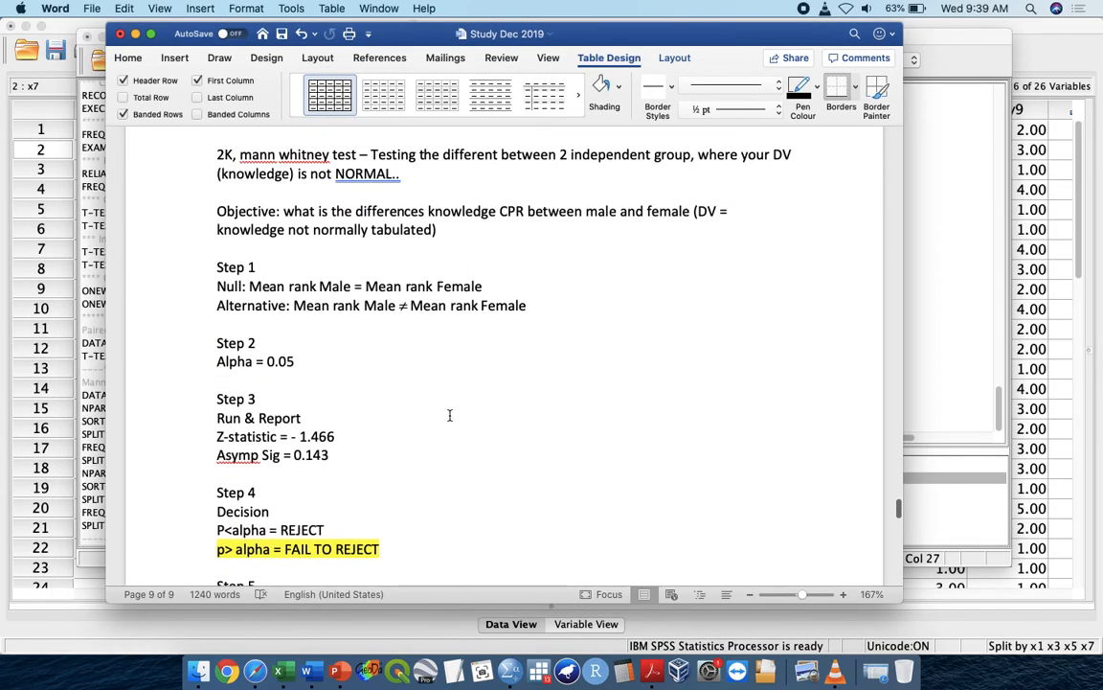
click(196, 339)
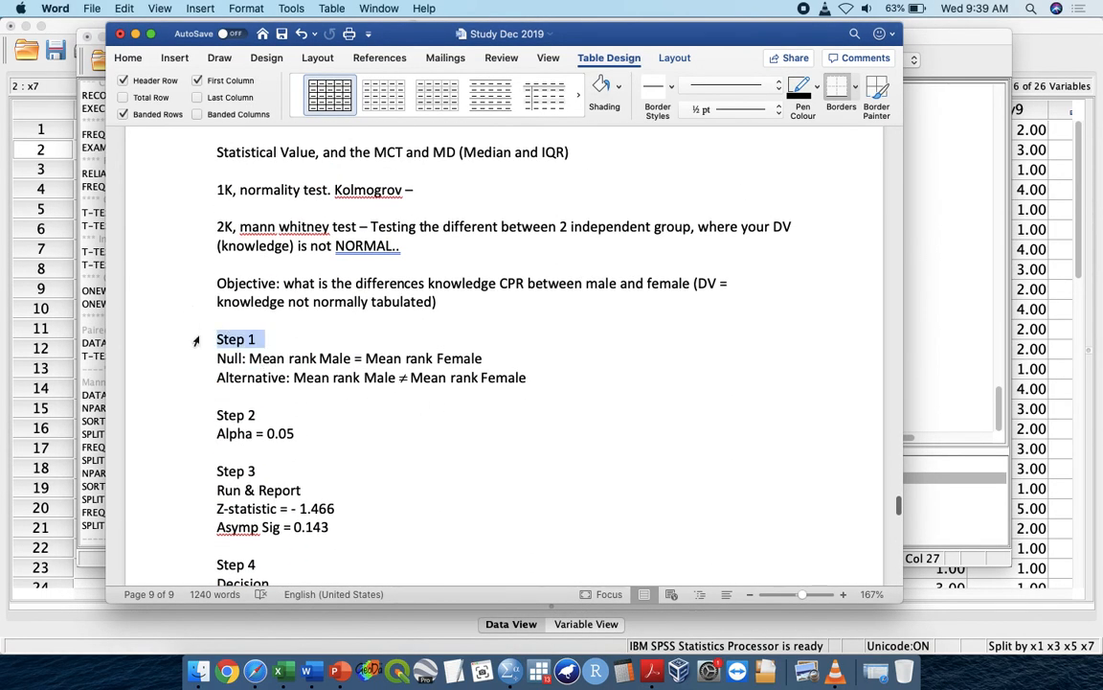
scroll(195, 341, down, 2)
scroll(196, 341, down, 10)
shift+click(195, 354)
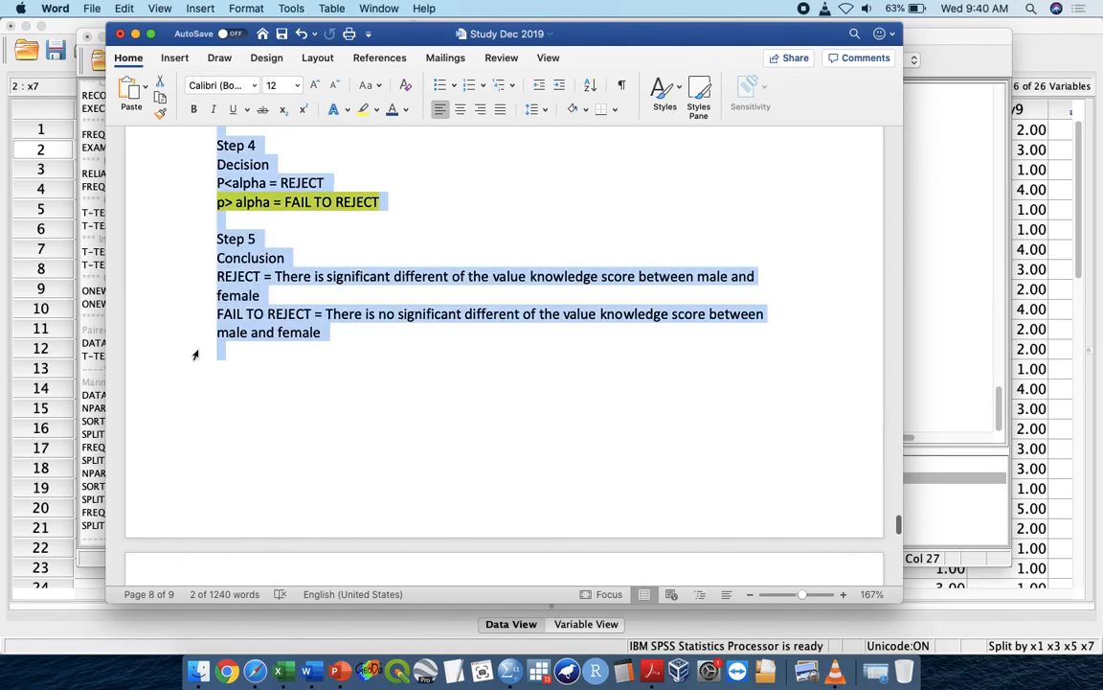
key(BackSpace)
scroll(195, 357, down, 3)
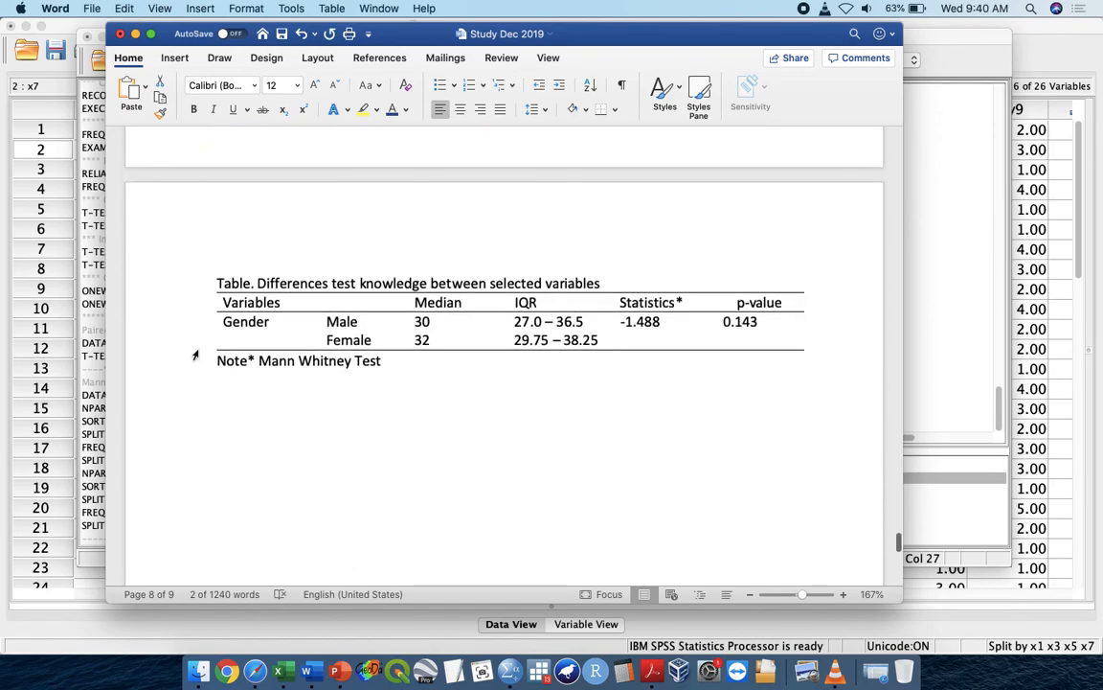
click(235, 383)
key(super+z)
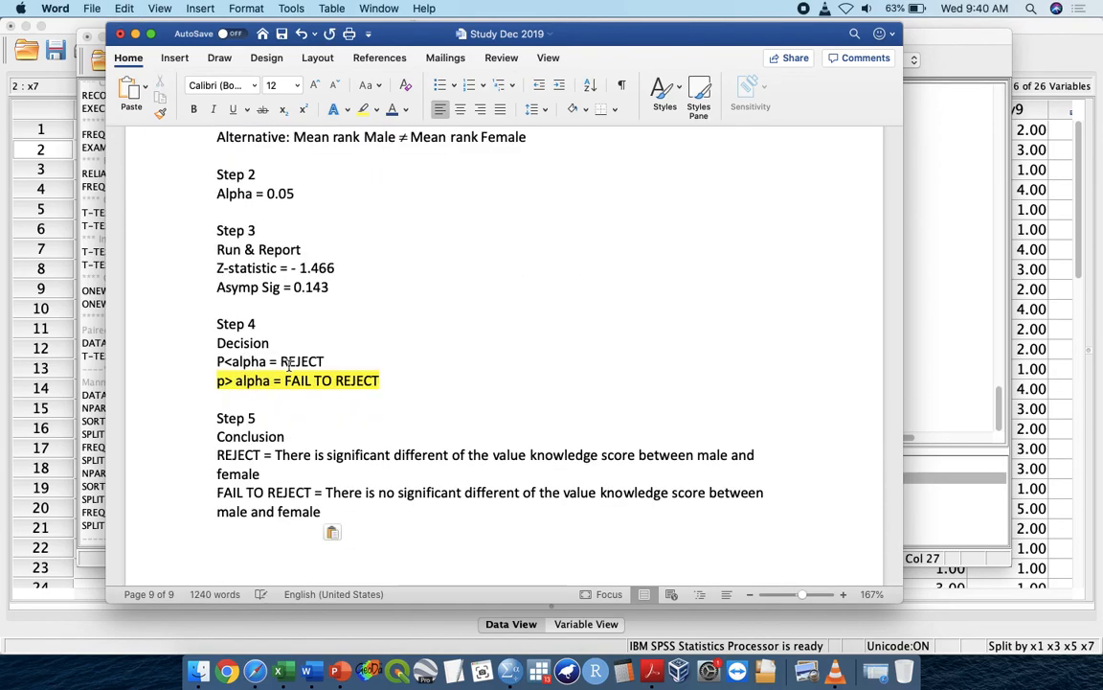
Add the heading "--- MORE THAN 2 GROUPS --- KRUSKAL WALLIS" on its own line between the table note and the copied Step 1.
scroll(288, 365, up, 3)
scroll(288, 365, up, 5)
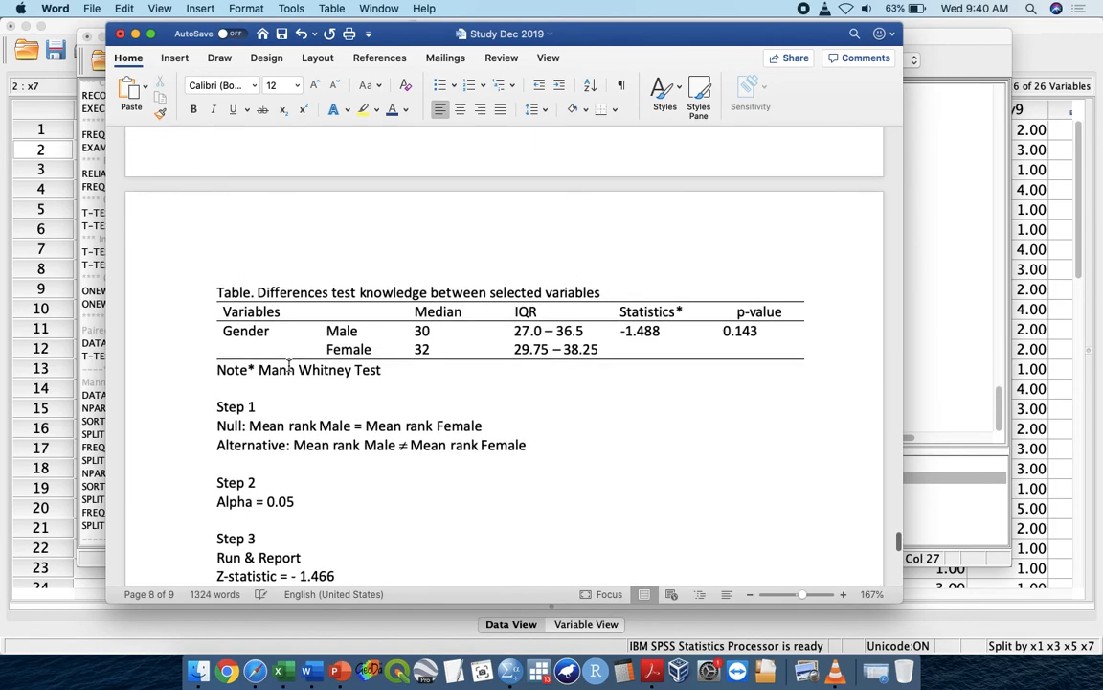
scroll(295, 394, down, 8)
scroll(295, 394, up, 2)
click(217, 188)
key(Return)
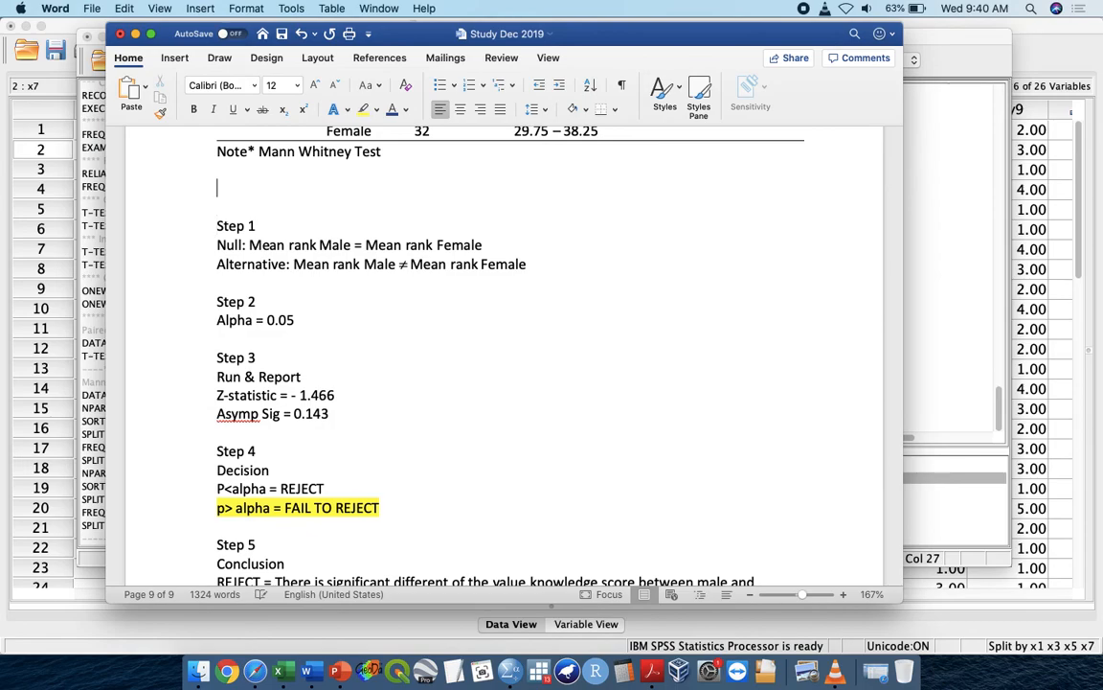
text(--- MORE THAN 2 GROU)
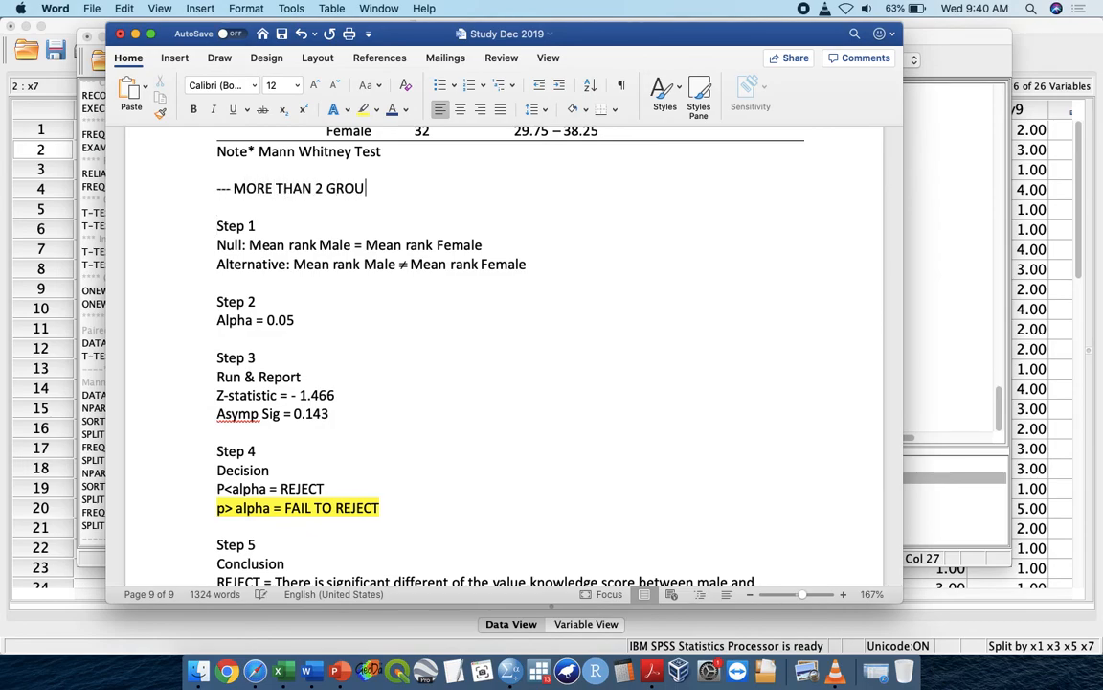
text(PS --- KRUSKAL WALLIS)
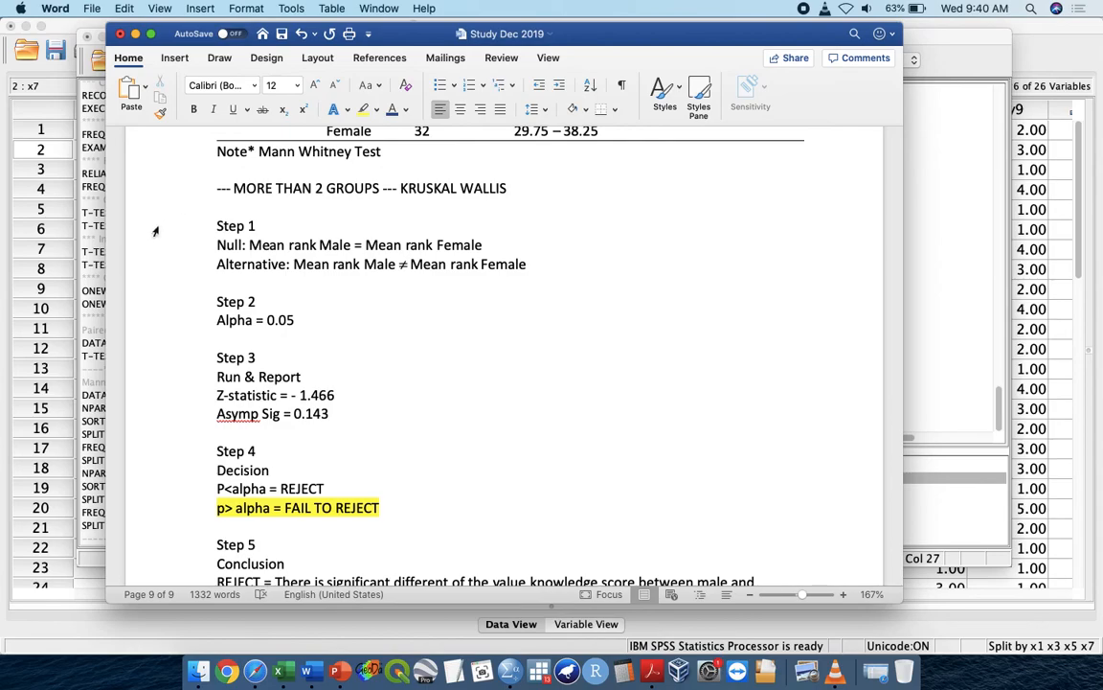
Delete the word "Male" from the null hypothesis in the Kruskal Wallis section.
click(352, 245)
key(BackSpace)
key(BackSpace)
key(BackSpace)
key(BackSpace)
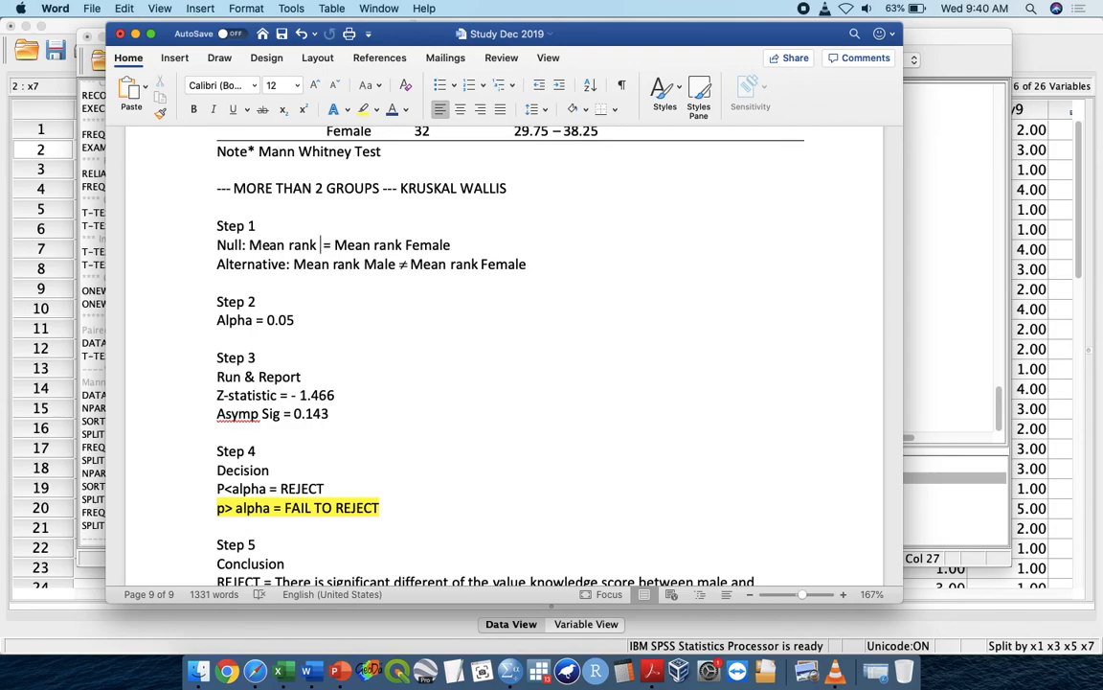
text(RACE)
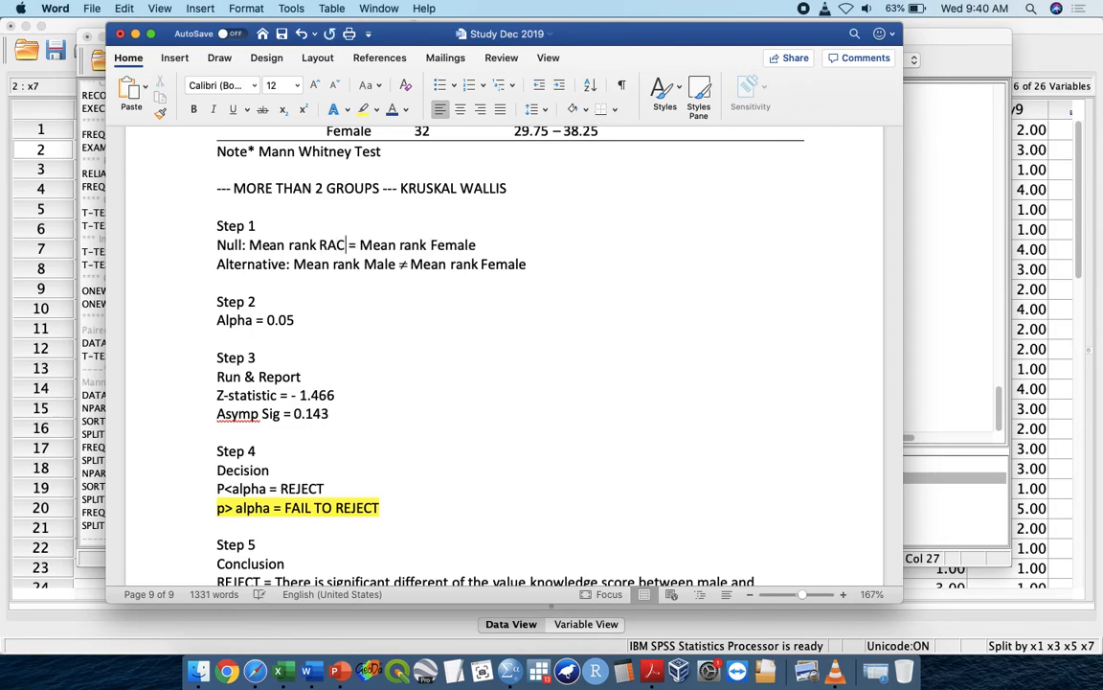
key(BackSpace)
key(BackSpace)
key(BackSpace)
key(BackSpace)
Complete the null hypothesis as "Mean rank MALAY = Mean rank CHINESE = Mean rank INDIAN = Mean rank OTHERS".
text(MALAY)
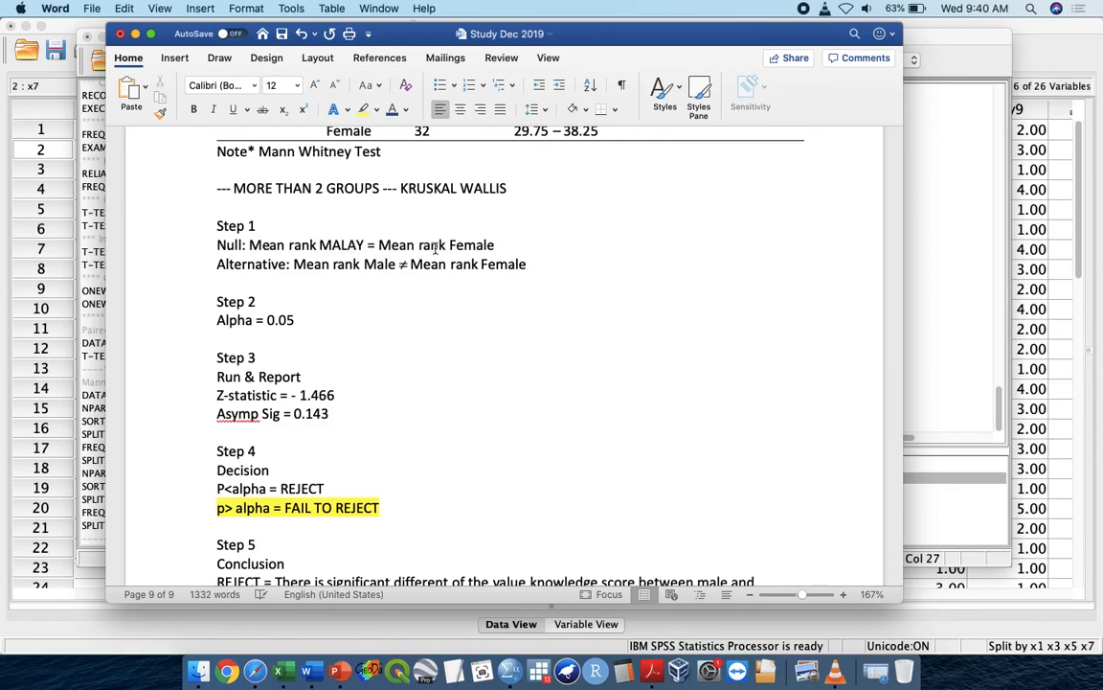
click(505, 246)
key(BackSpace)
key(BackSpace)
key(BackSpace)
key(BackSpace)
key(BackSpace)
key(BackSpace)
text(CHINESE = MEAn)
key(BackSpace)
key(BackSpace)
key(BackSpace)
key(BackSpace)
text(ean Ra)
key(BackSpace)
key(BackSpace)
text(rank INDIAN = Mean Ra)
key(BackSpace)
key(BackSpace)
text(rank OTHERS)
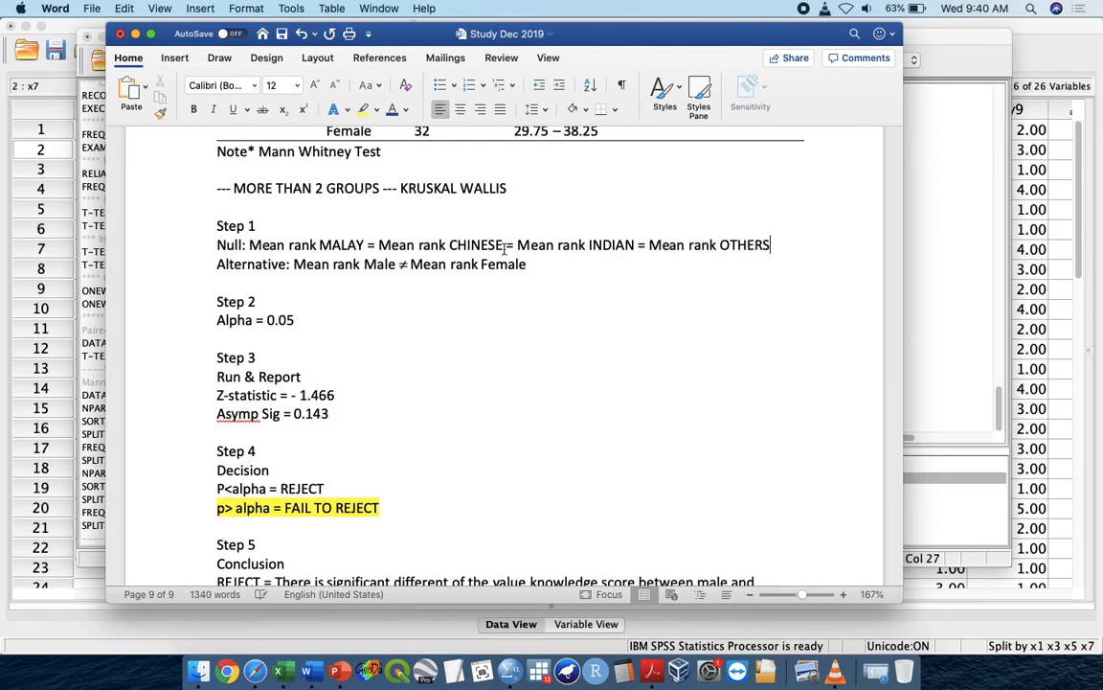
Replace the alternative hypothesis expression with a copy of the null hypothesis expression.
shift+click(249, 244)
key(super+c)
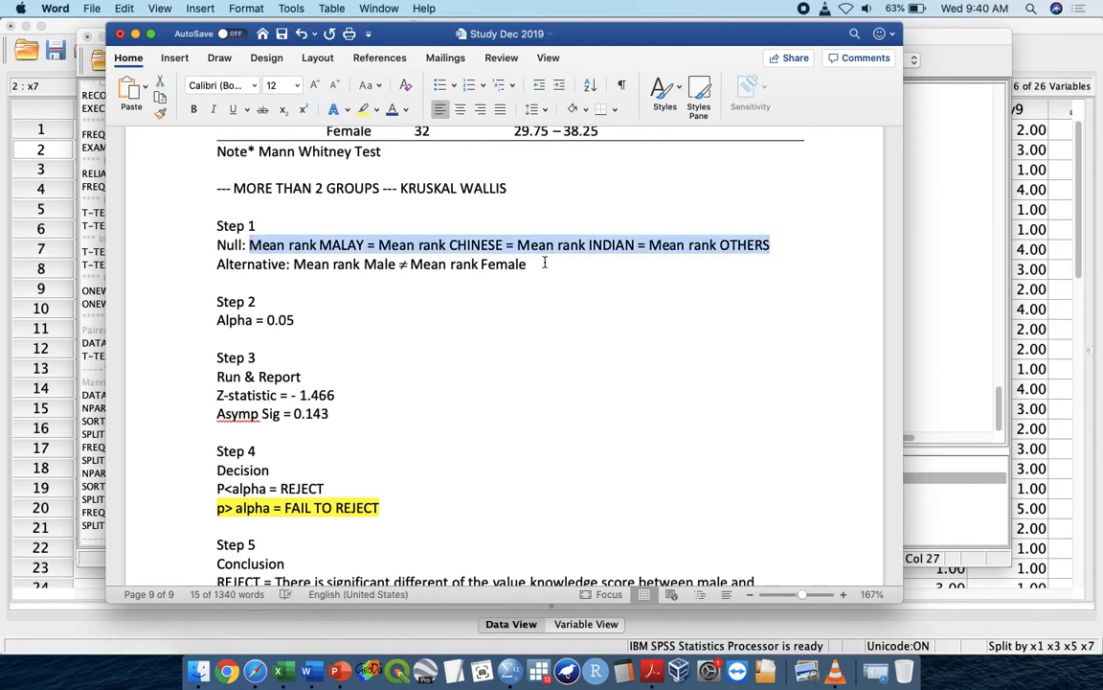
click(544, 263)
shift+click(298, 263)
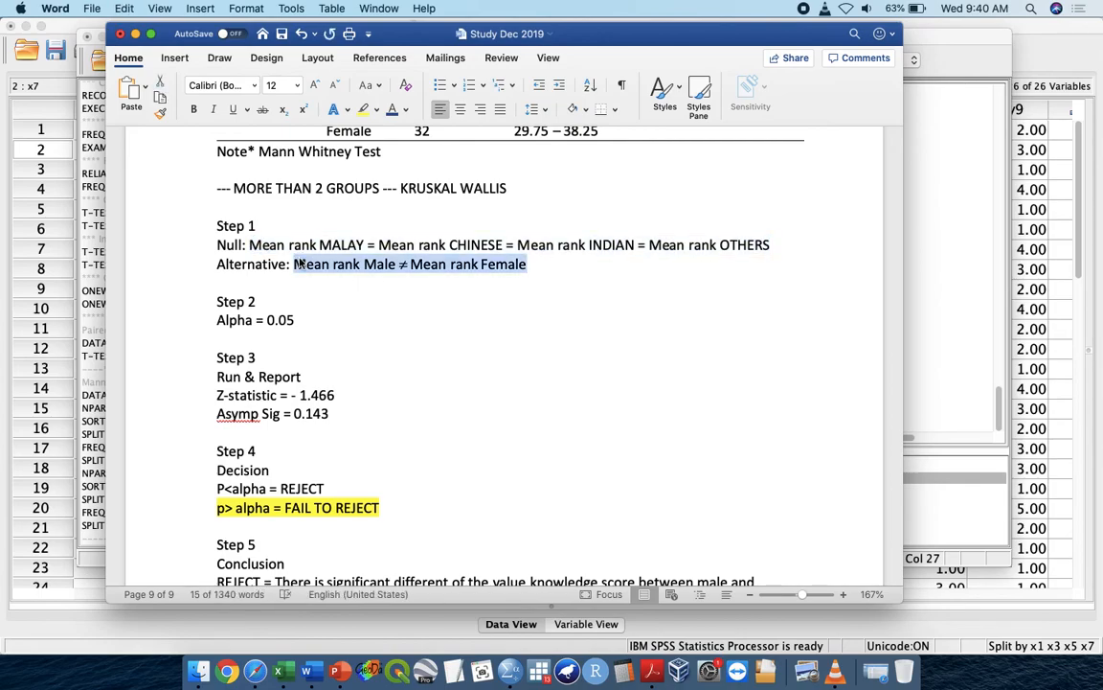
key(super+v)
Replace the equals sign between MALAY and CHINESE in the alternative hypothesis with the ≠ symbol from the Symbol font.
click(416, 262)
key(BackSpace)
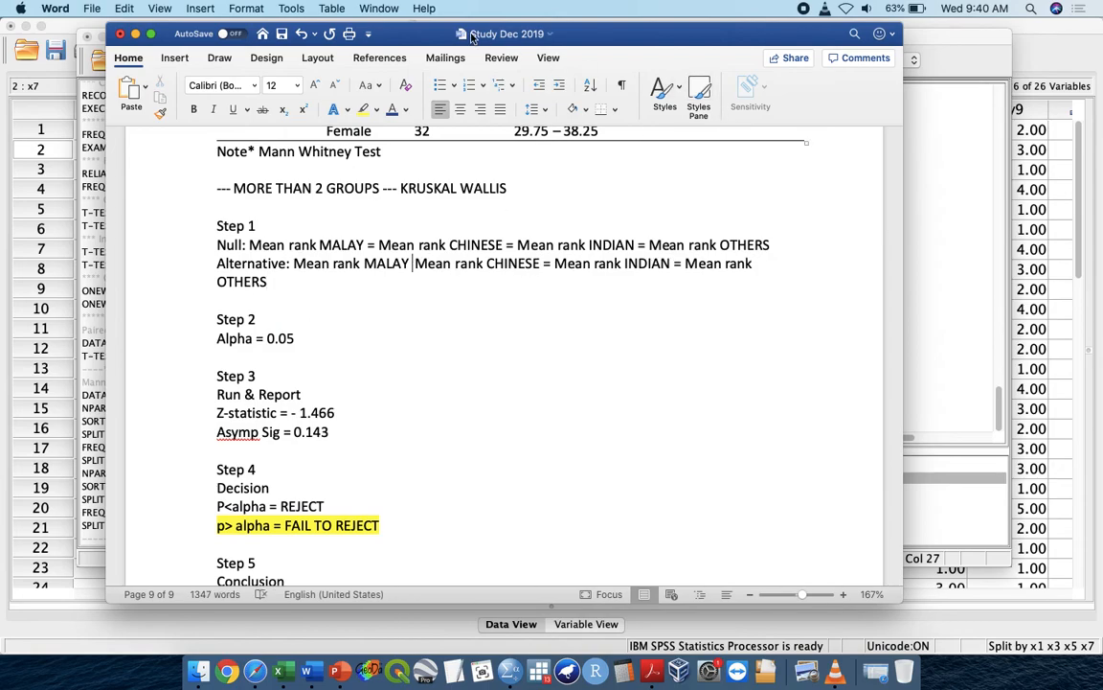
click(174, 57)
click(856, 104)
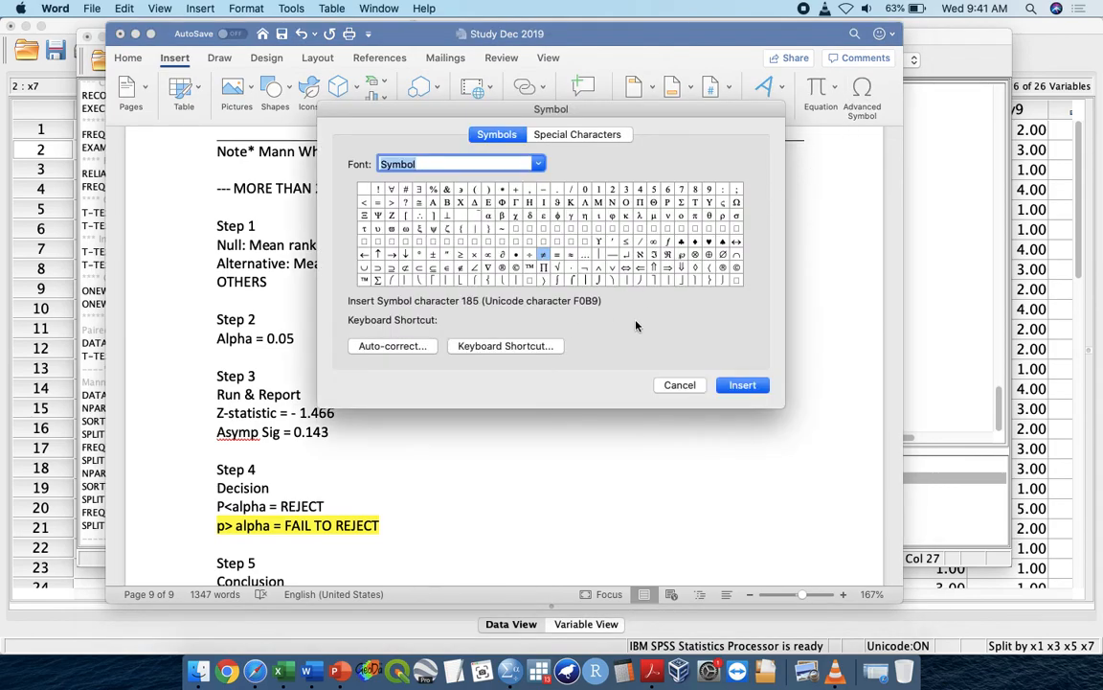
click(741, 386)
click(682, 386)
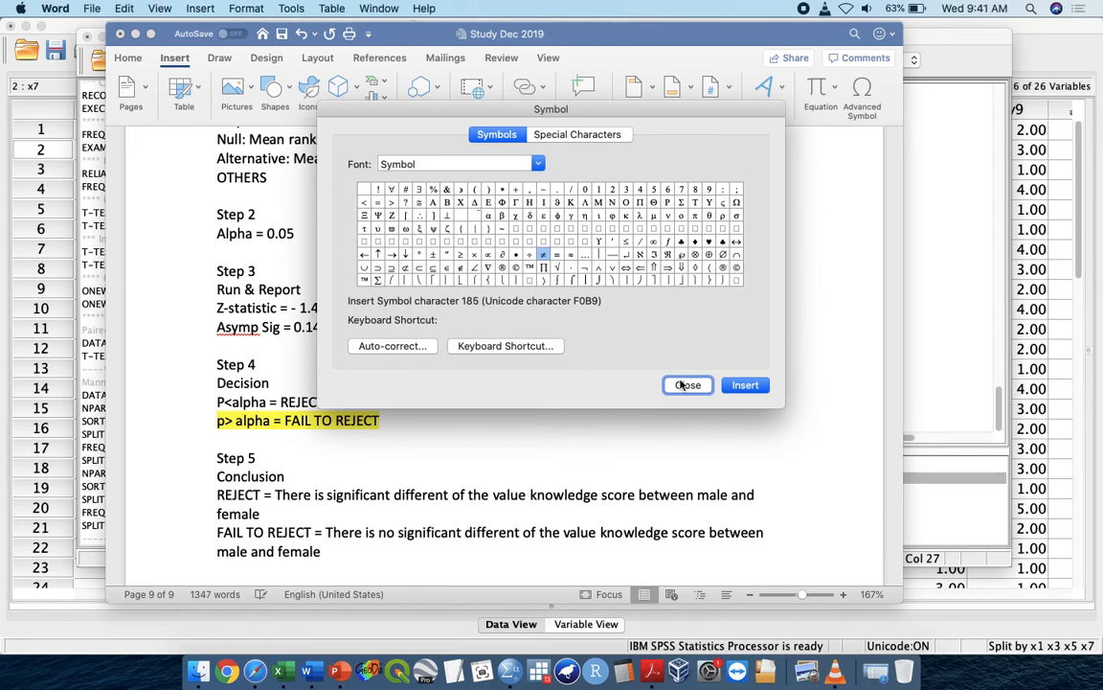
Copy the ≠ symbol over the two remaining equals signs in the alternative hypothesis.
key(shift+Left)
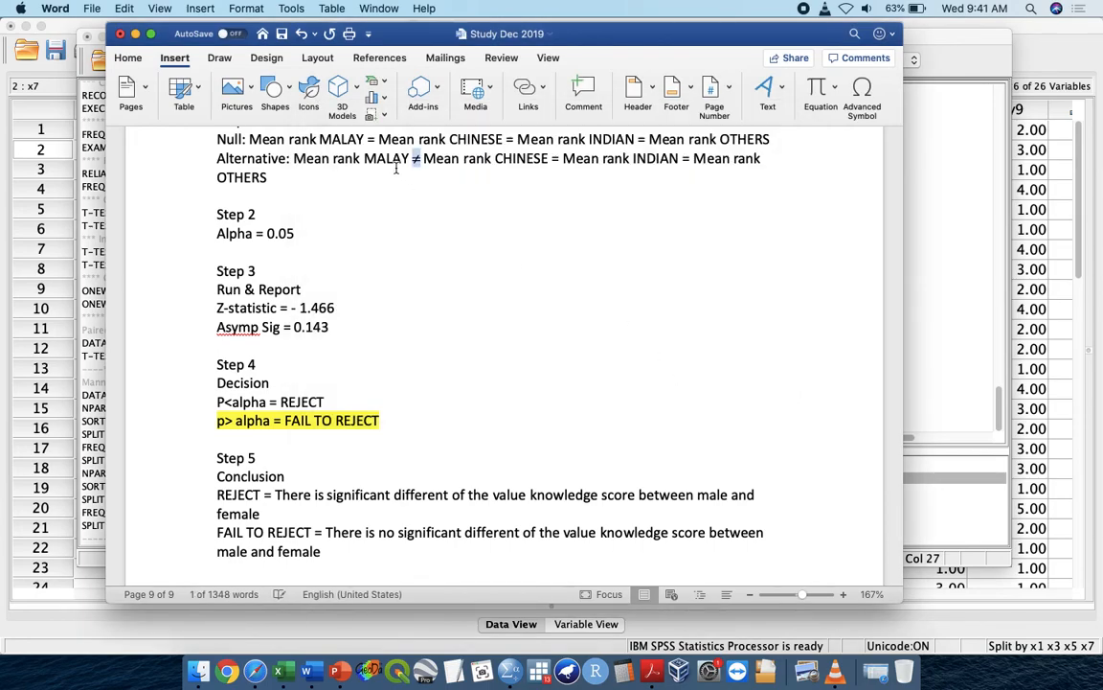
key(cmd+c)
click(563, 158)
key(BackSpace)
key(BackSpace)
key(cmd+v)
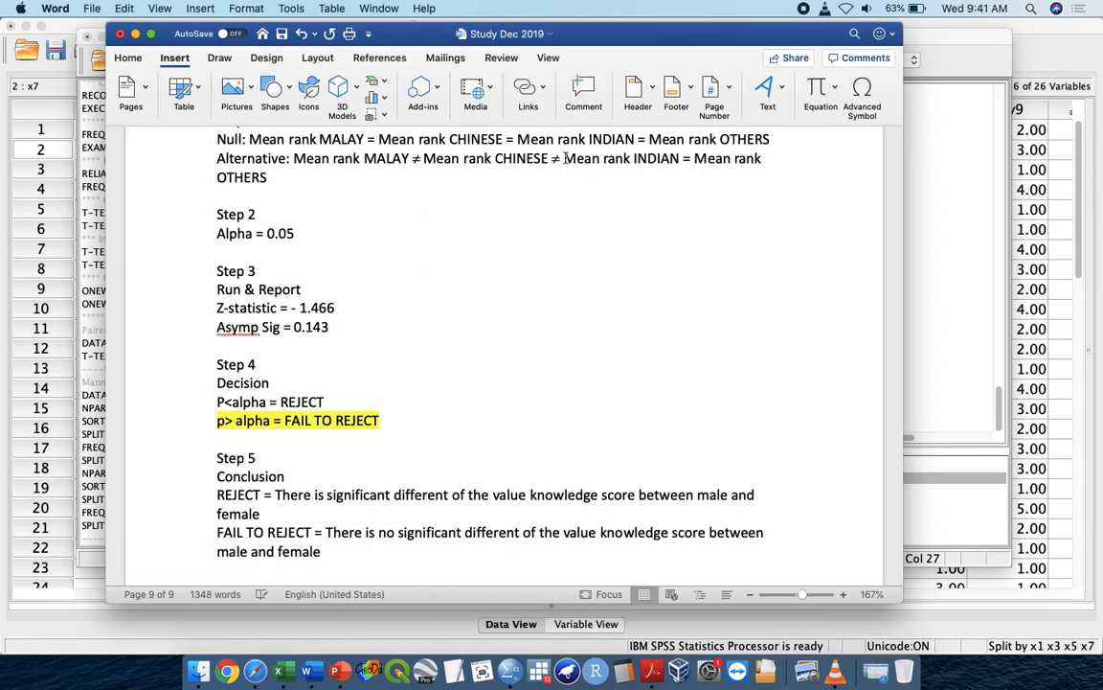
click(694, 159)
key(BackSpace)
key(BackSpace)
key(cmd+v)
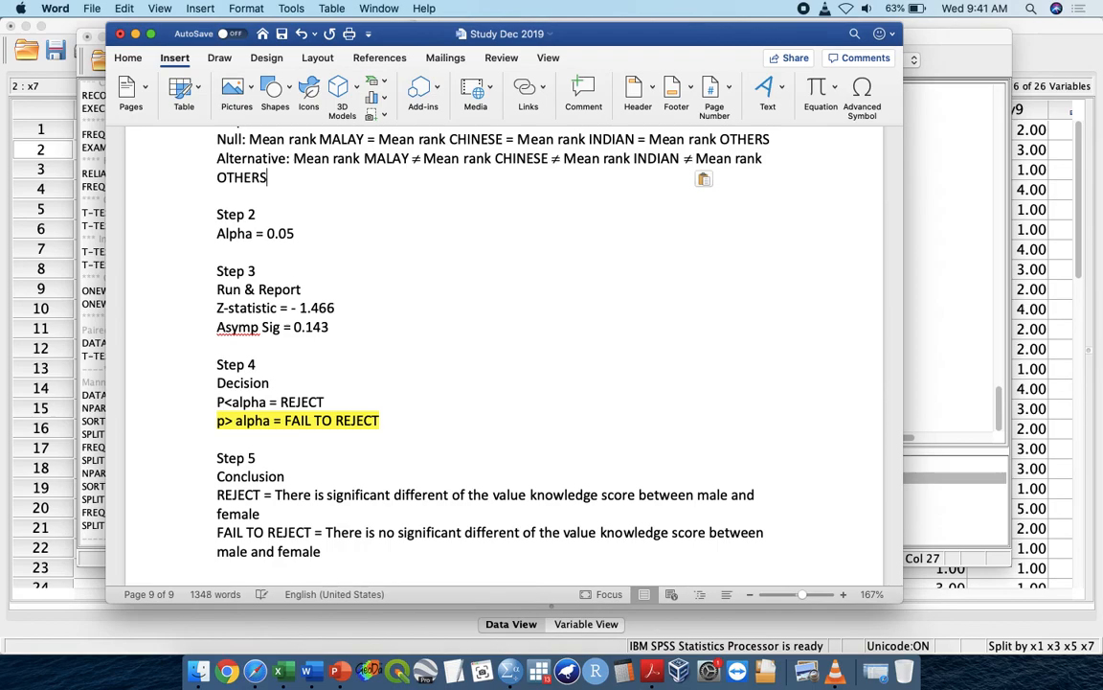
Below the alternative hypothesis, add the line "There is no significant different of the mean rank/ knowledge between races".
key(Return)
key(Return)
text(There )
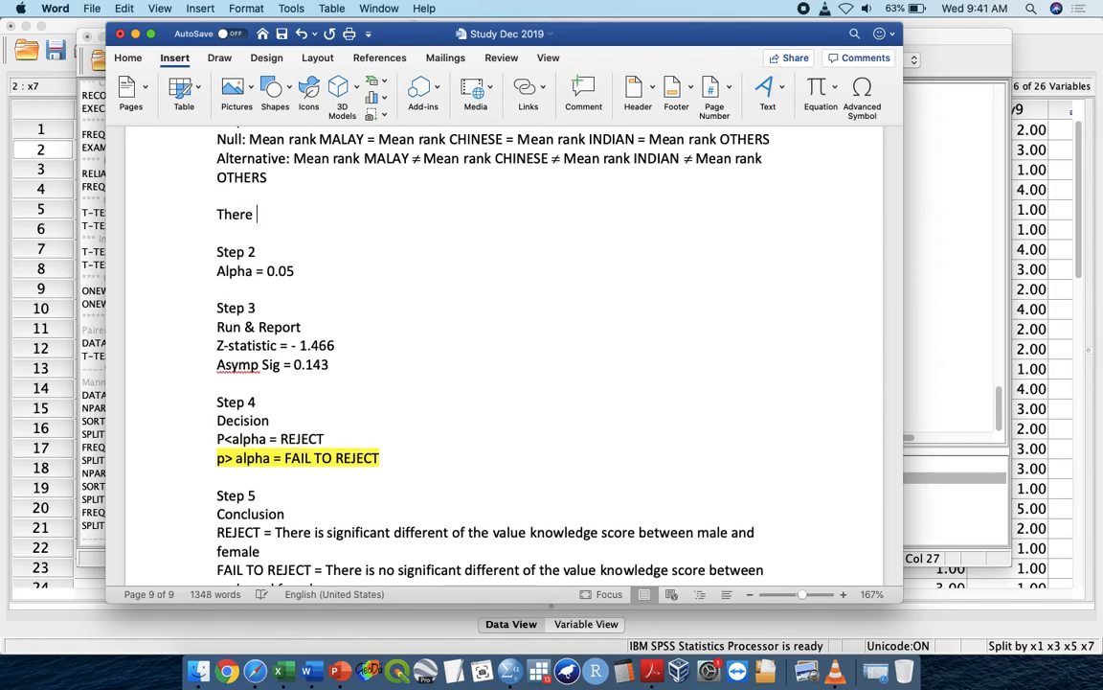
text(is no sig)
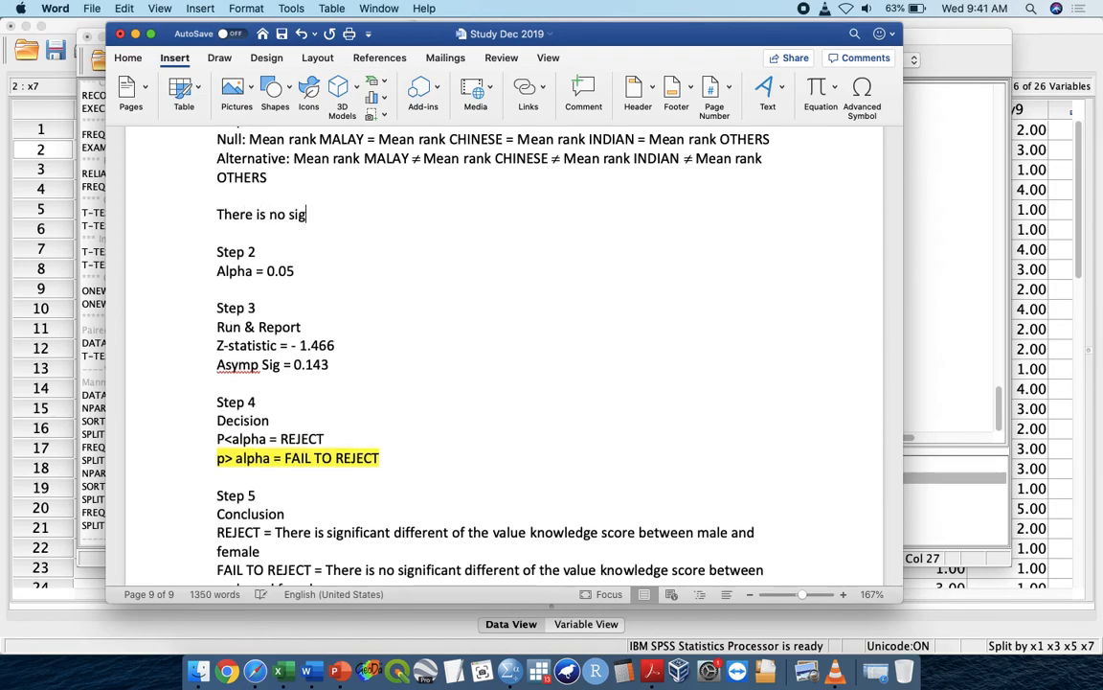
text(nificant diffen)
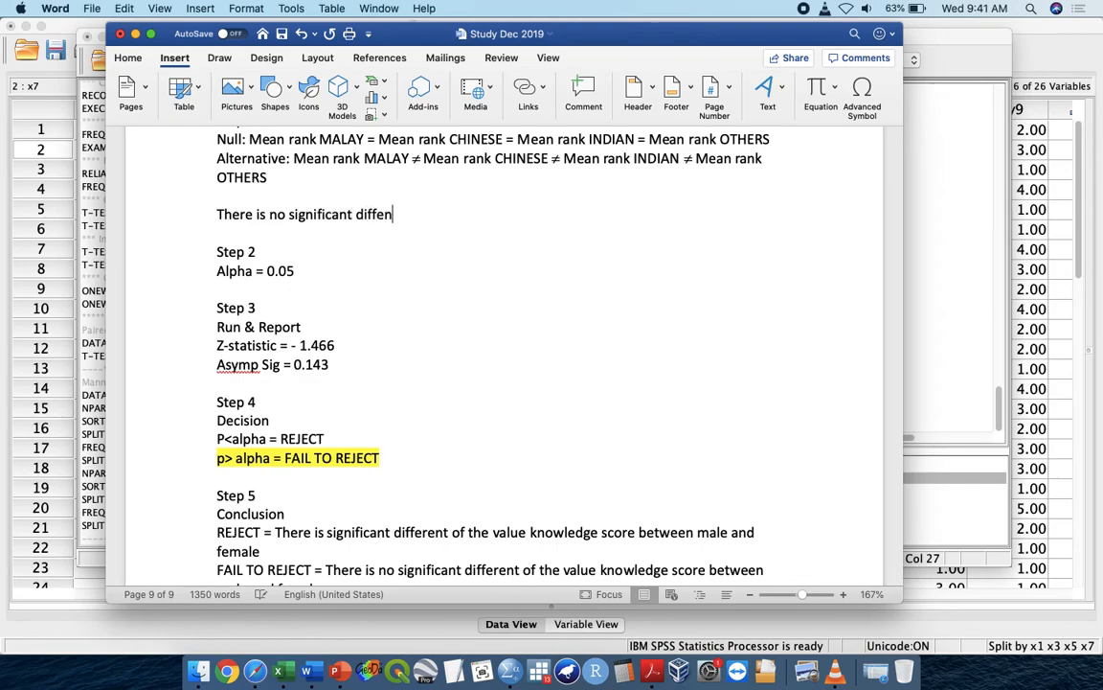
text(t of the mean rank)
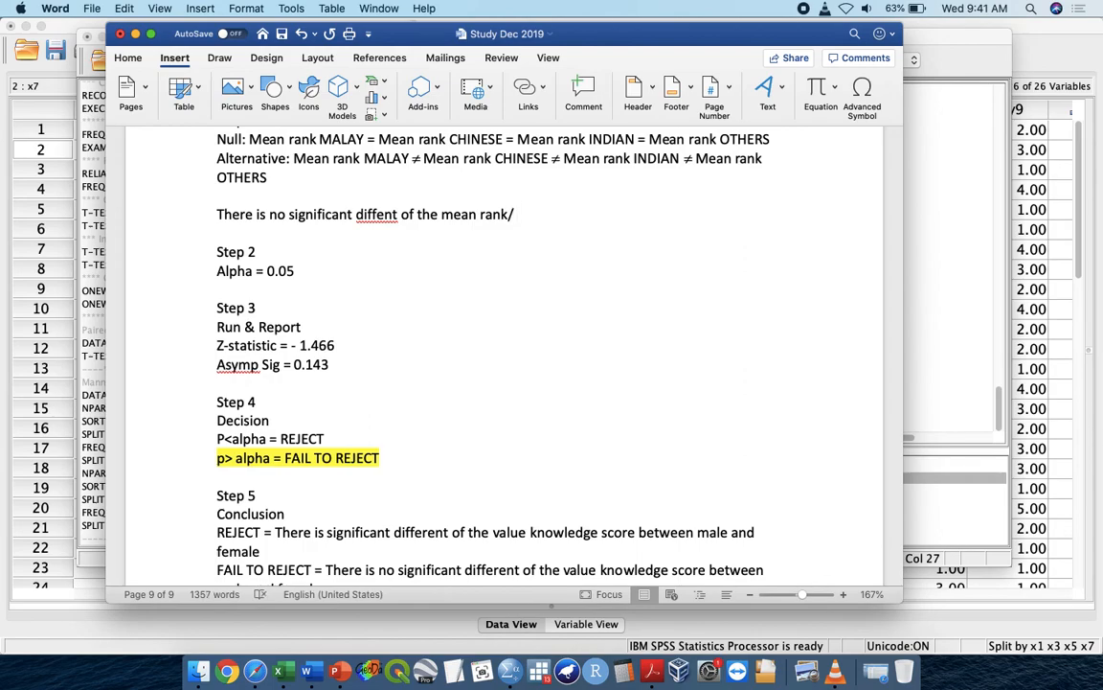
text(/ knowledge)
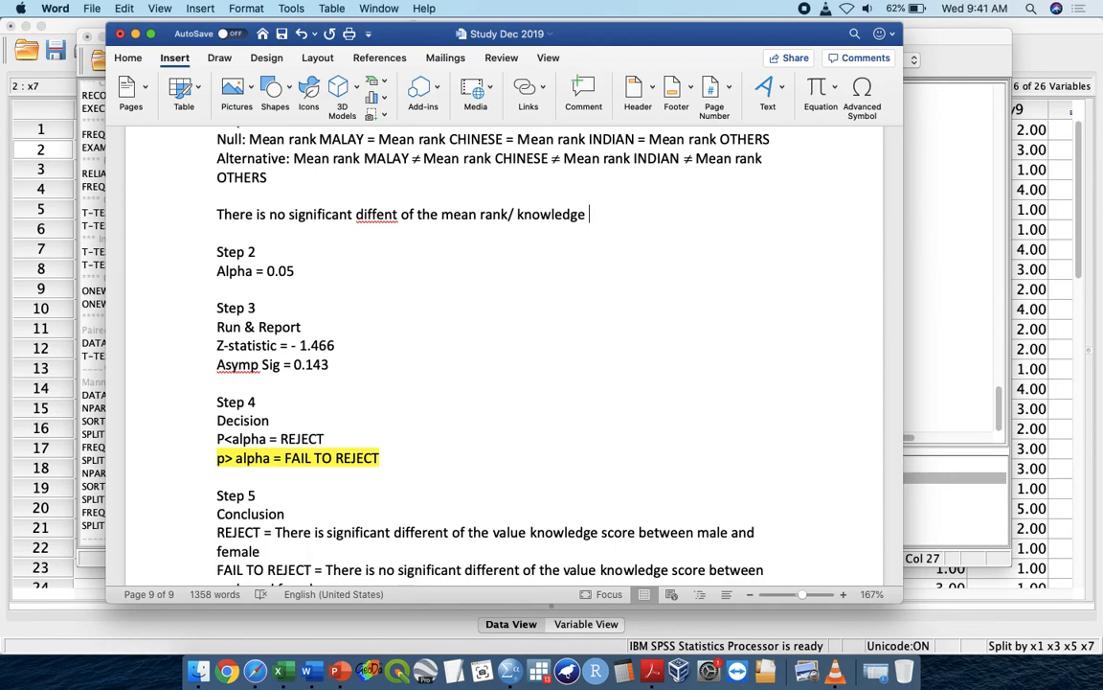
right_click(386, 216)
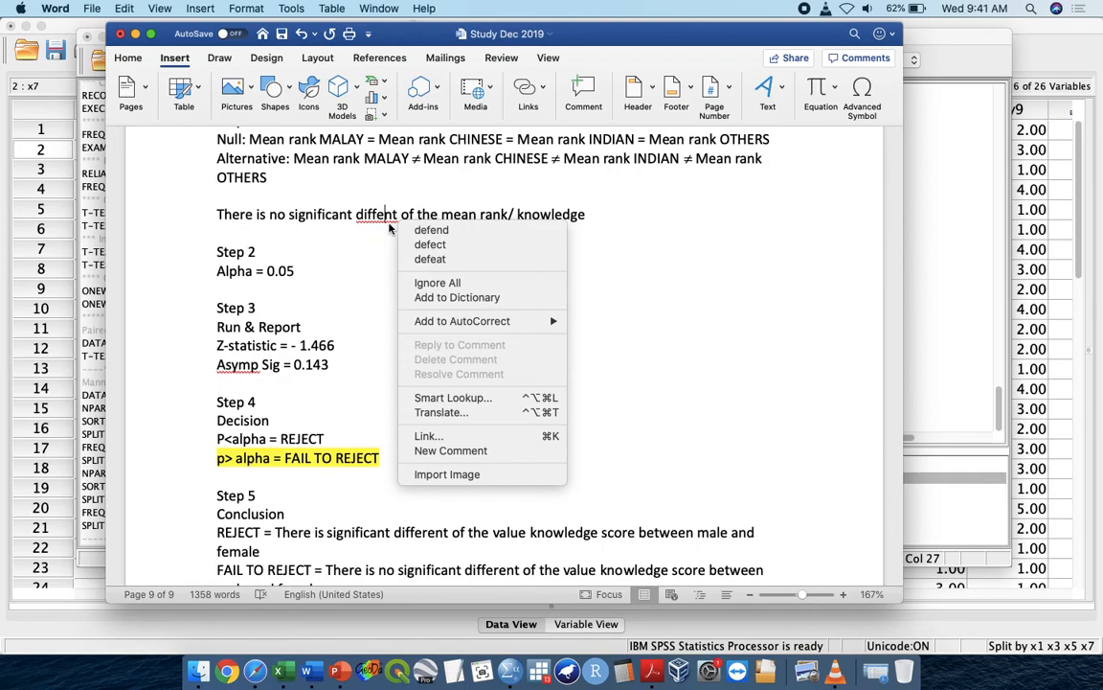
click(389, 226)
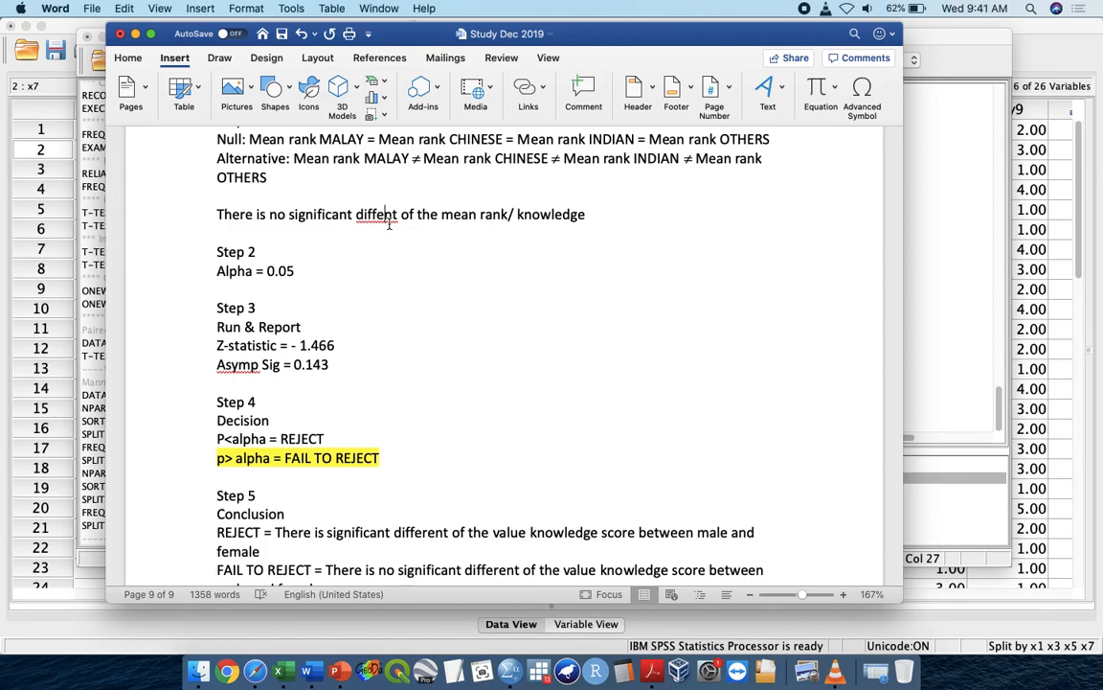
text(re)
click(642, 222)
text(between races)
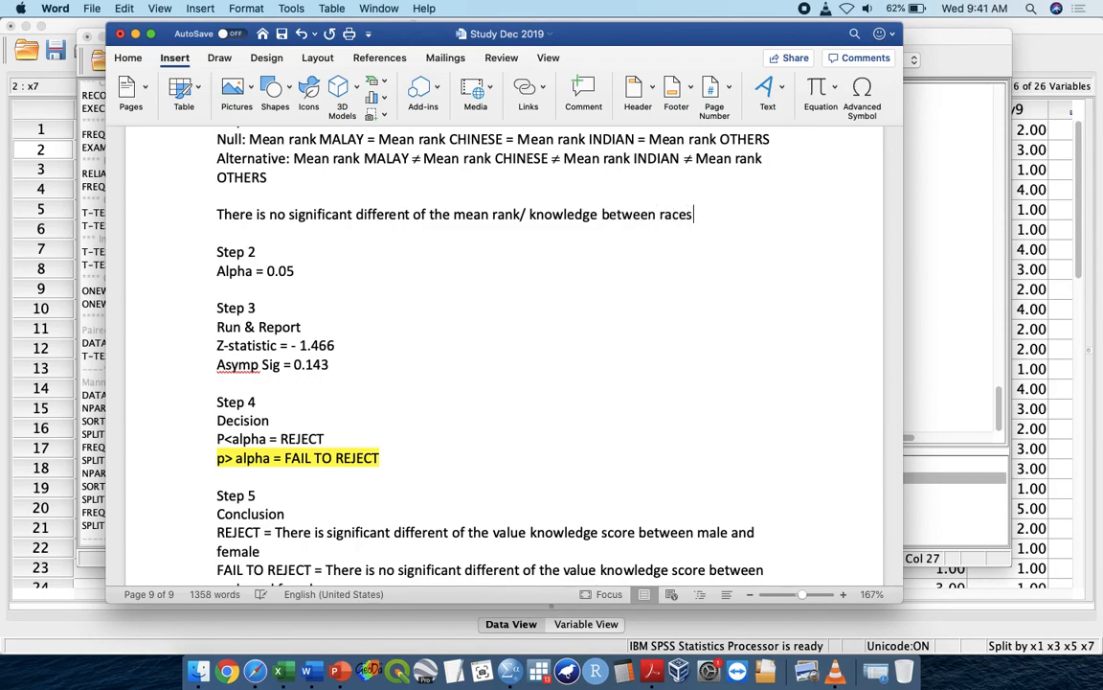
Duplicate the "There is no significant different" line directly below itself and remove the word "no" from the copy.
click(212, 216)
key(super+c)
click(258, 230)
key(Return)
key(super+v)
click(285, 232)
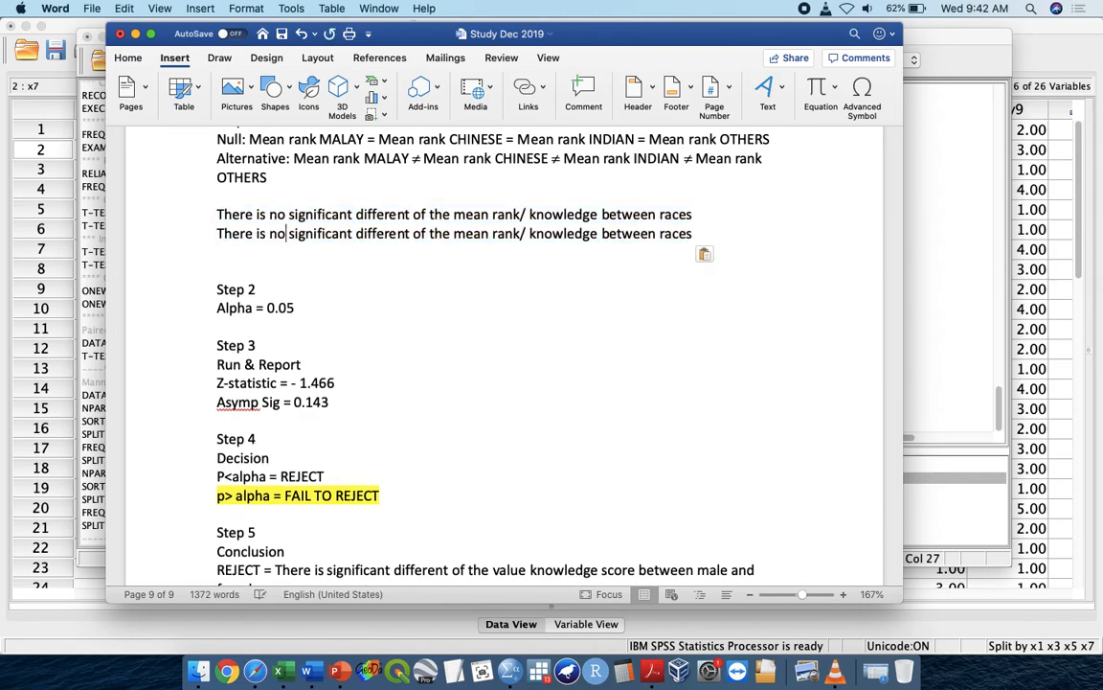
key(BackSpace)
key(BackSpace)
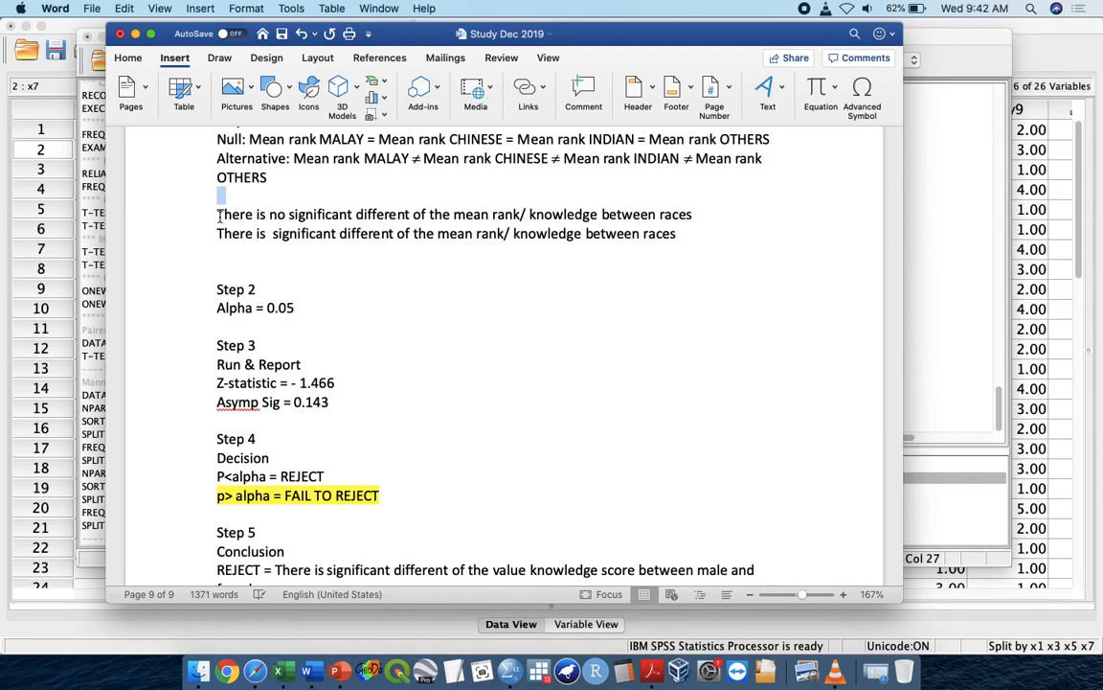
Prefix the "no significant different" sentence with "H0:" and the sentence below it with "Ha:".
click(217, 215)
text(H0: )
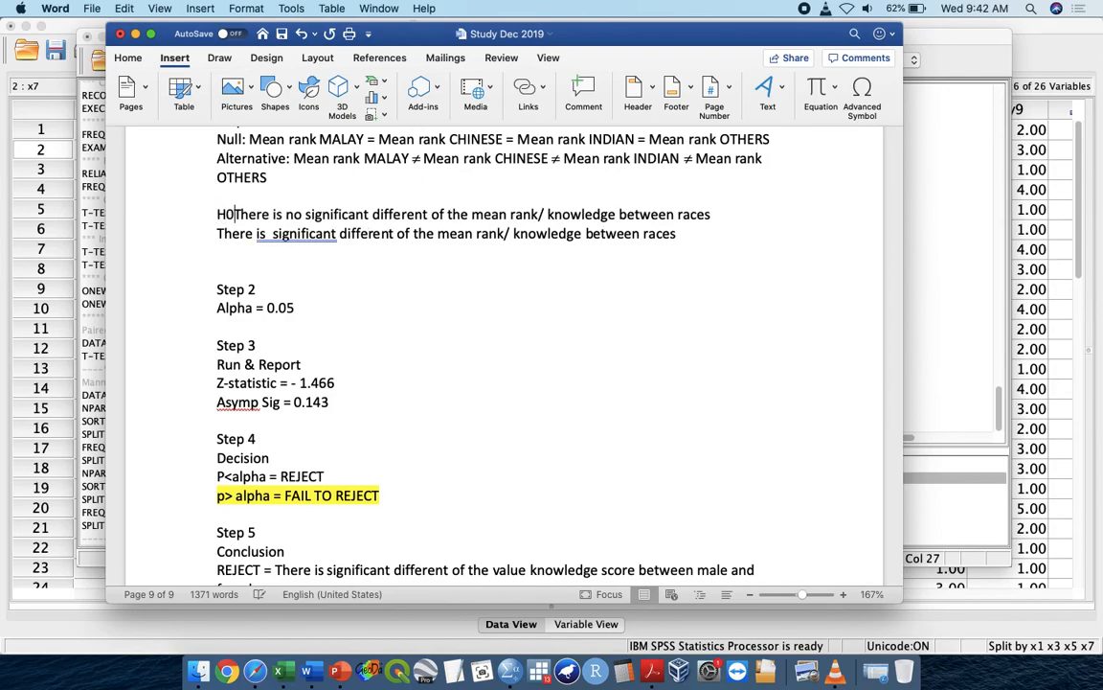
text(Ha:)
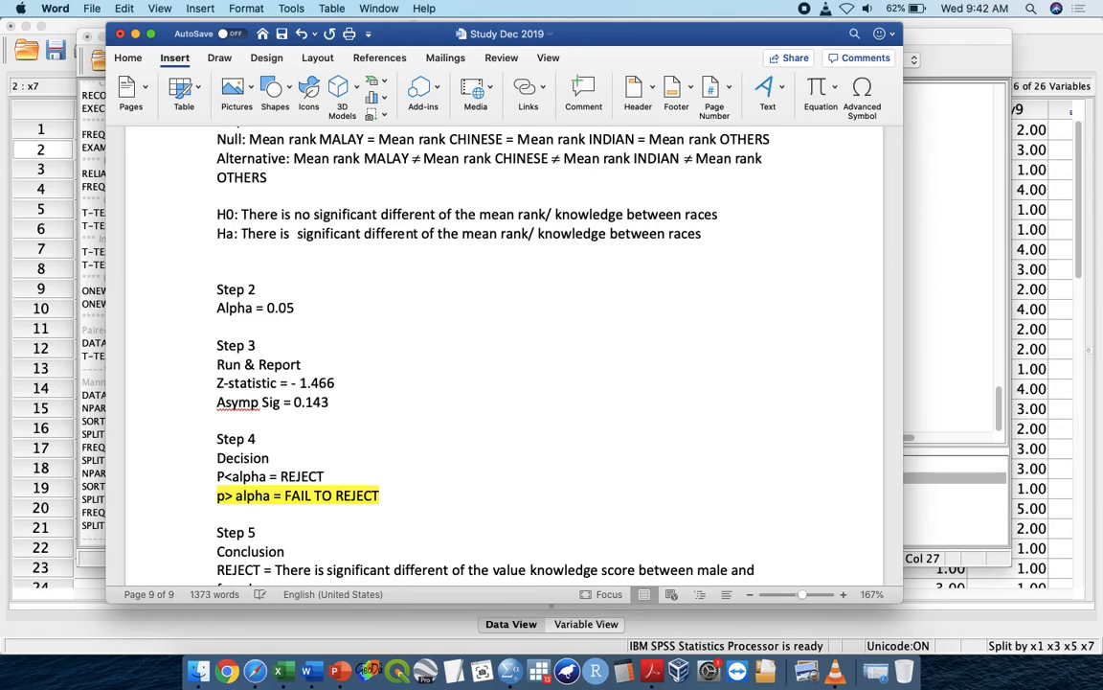
Under Step 3, change the "Z-statistic" label to "Chi-statistic".
click(222, 382)
key(BackSpace)
text(Chi)
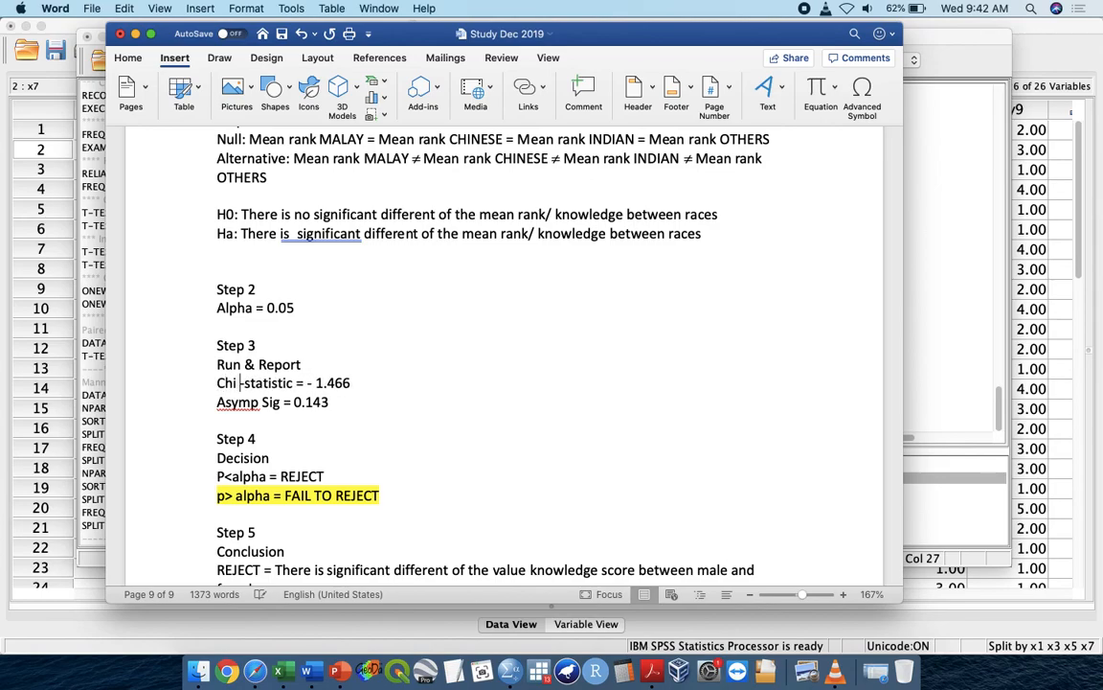
text( Sta)
key(BackSpace)
key(BackSpace)
key(BackSpace)
key(BackSpace)
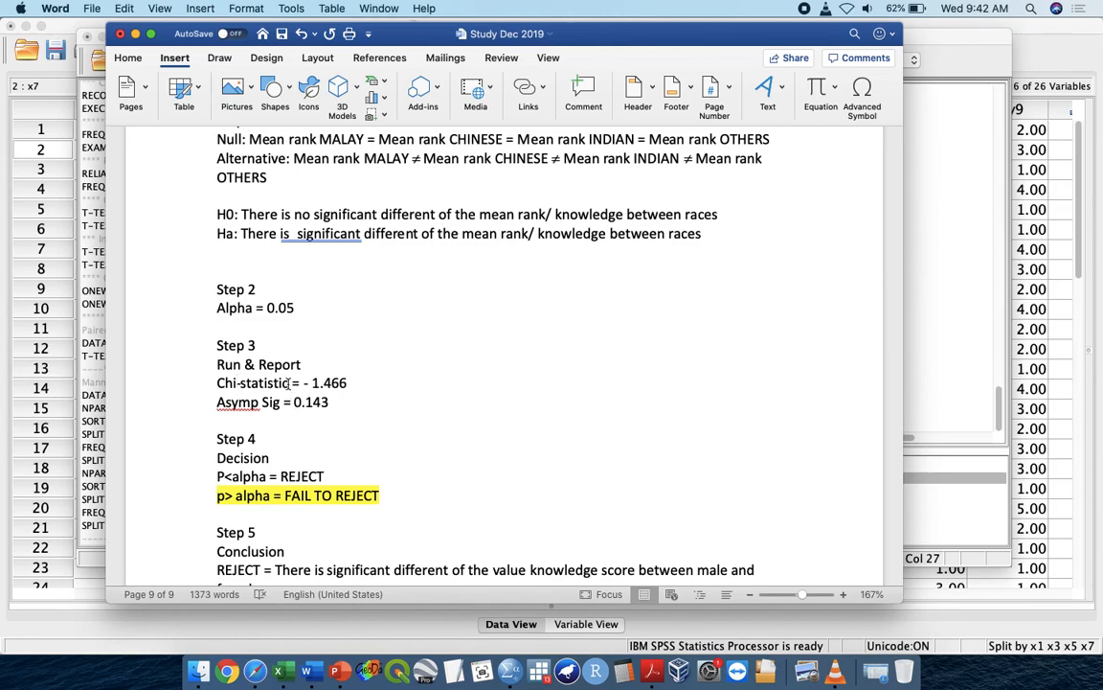
Replace the statistic label under Run & Report with "Kruskal Wallis Statistics", keeping the equals sign.
drag(212, 383, 288, 383)
text(Kruj)
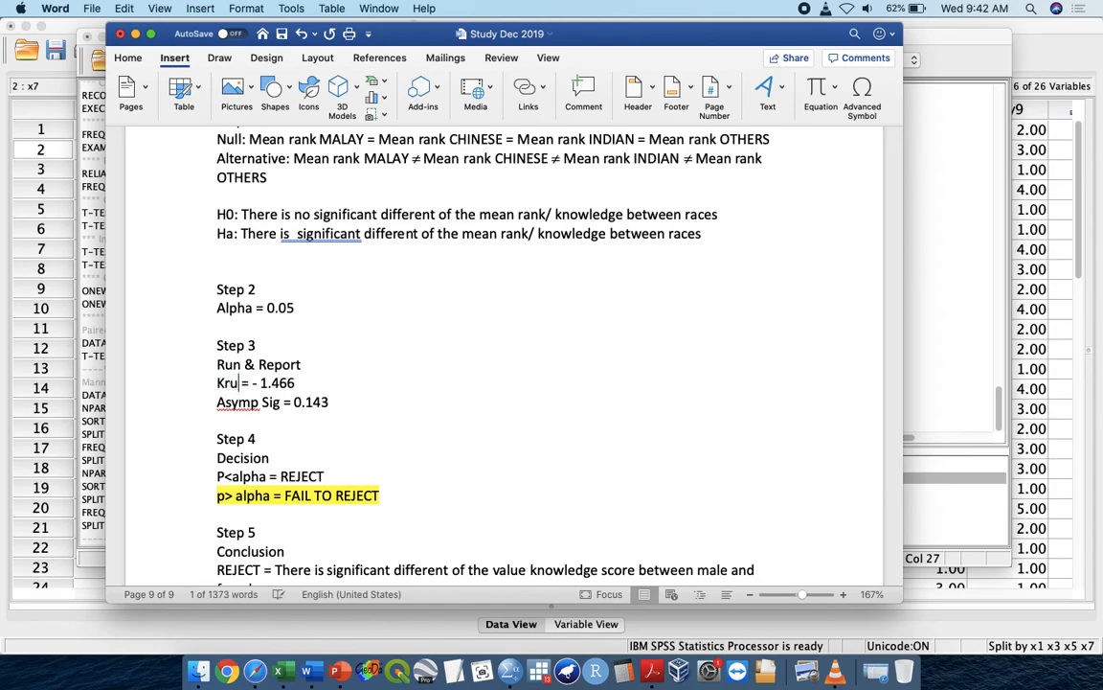
key(BackSpace)
text(skal)
text( Wallis Statist)
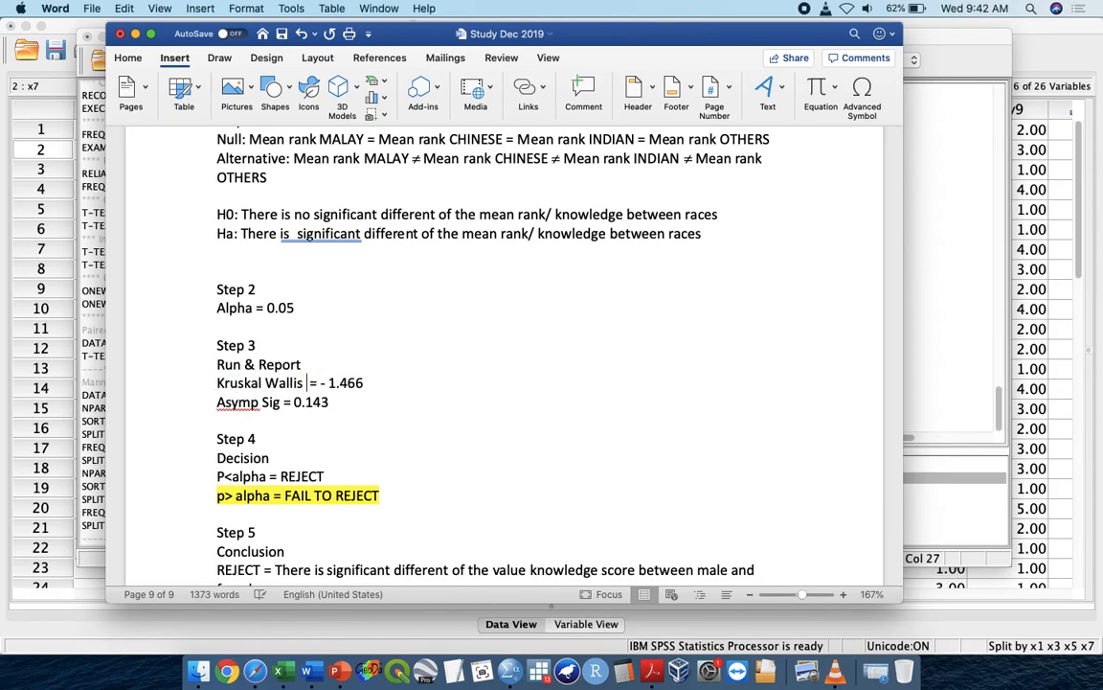
text(ics)
Clear the old values after "Kruskal Wallis Statistics =" and "Asymp Sig =".
scroll(197, 362, down, 3)
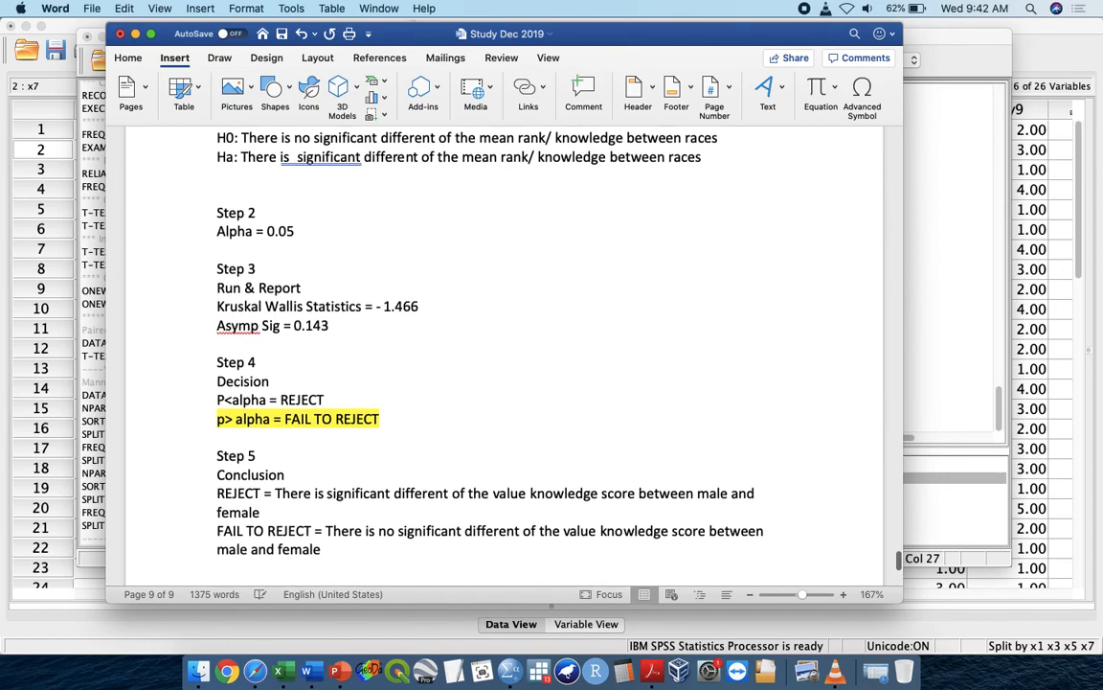
click(452, 270)
key(BackSpace)
key(BackSpace)
key(BackSpace)
key(BackSpace)
key(BackSpace)
key(BackSpace)
key(BackSpace)
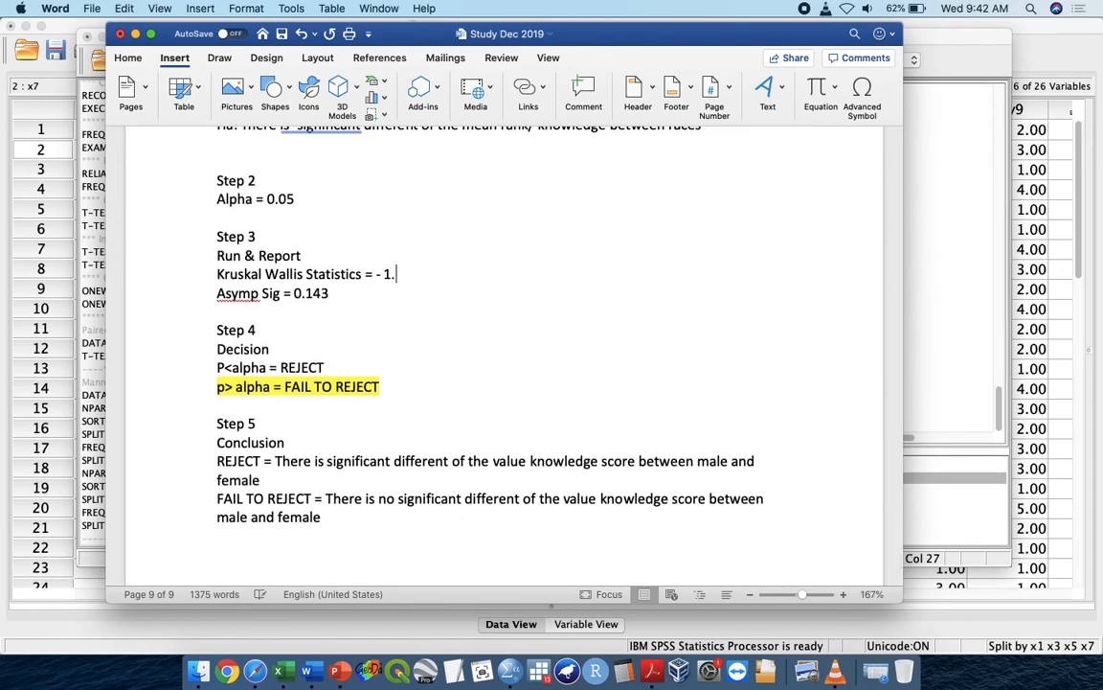
key(Down)
key(BackSpace)
key(BackSpace)
key(BackSpace)
key(BackSpace)
key(BackSpace)
Remove the yellow highlight from the "p> alpha = FAIL TO REJECT" line under Step 4.
click(165, 387)
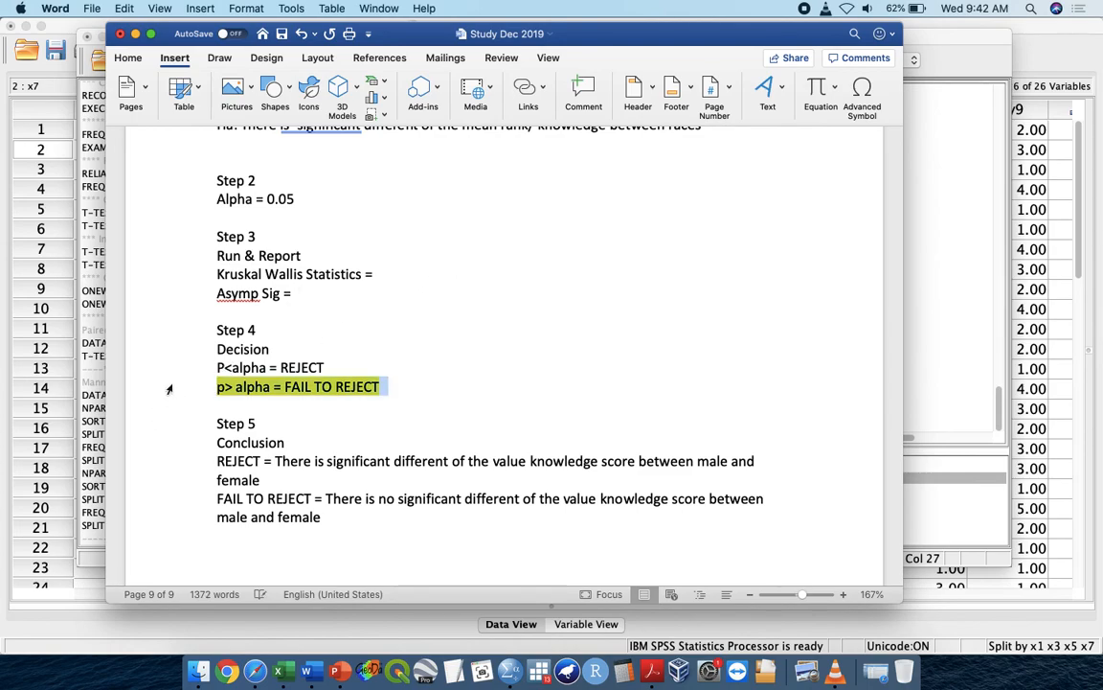
click(128, 57)
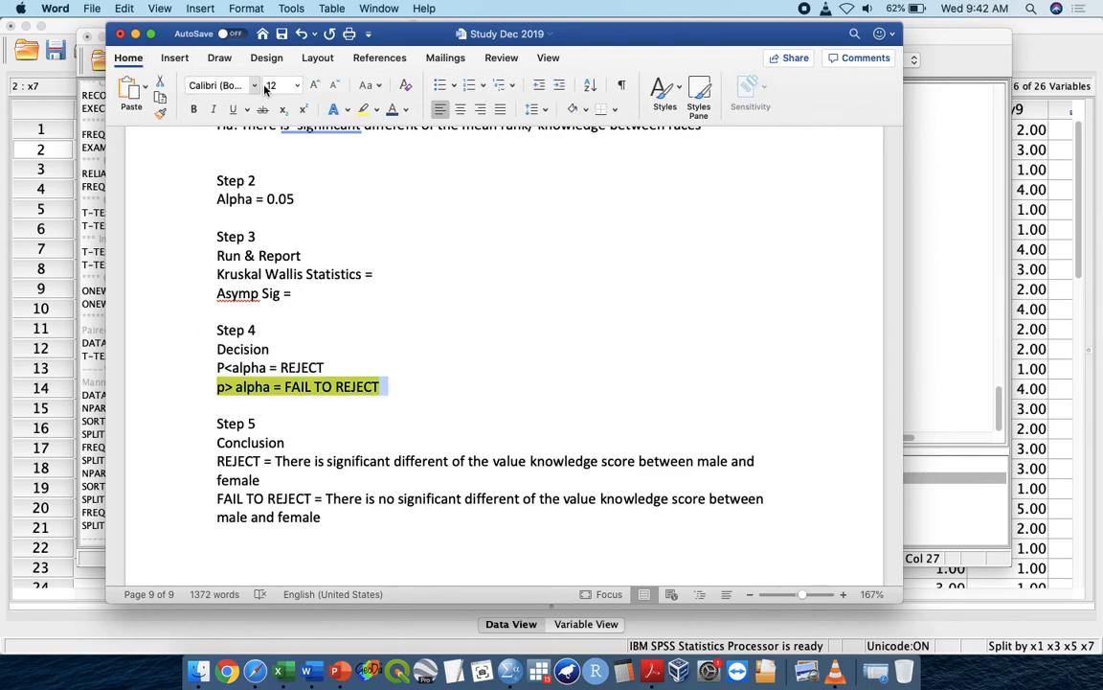
click(376, 110)
click(443, 135)
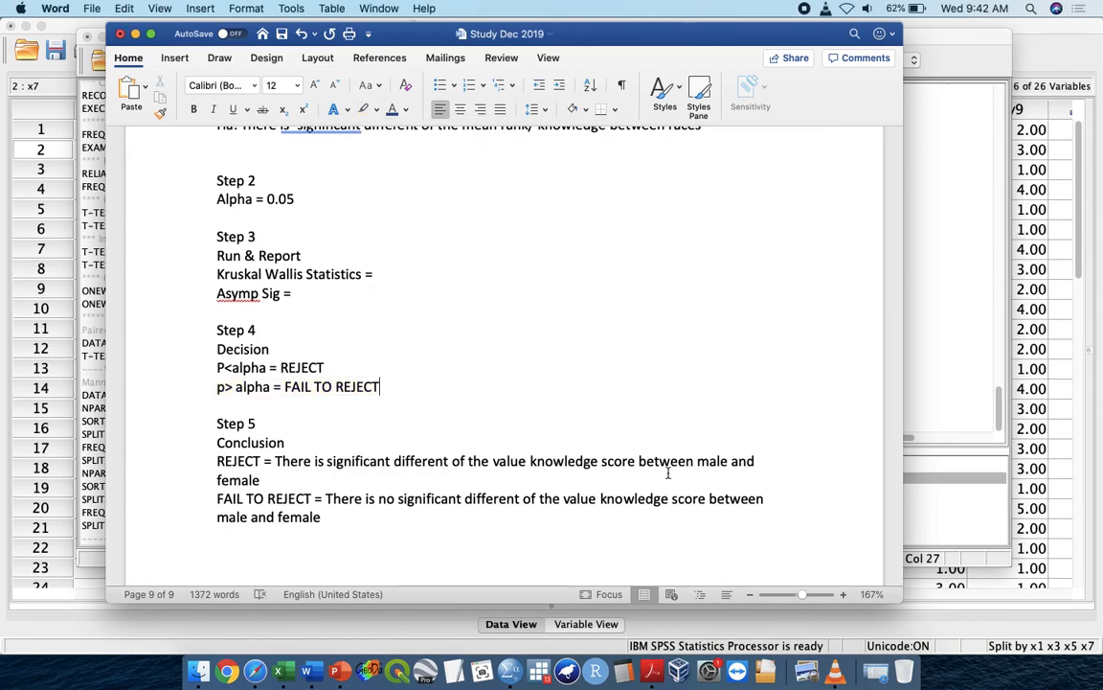
Replace "male and female" with "races" in both the REJECT and FAIL TO REJECT conclusion sentences.
shift+click(704, 461)
double_click(710, 460)
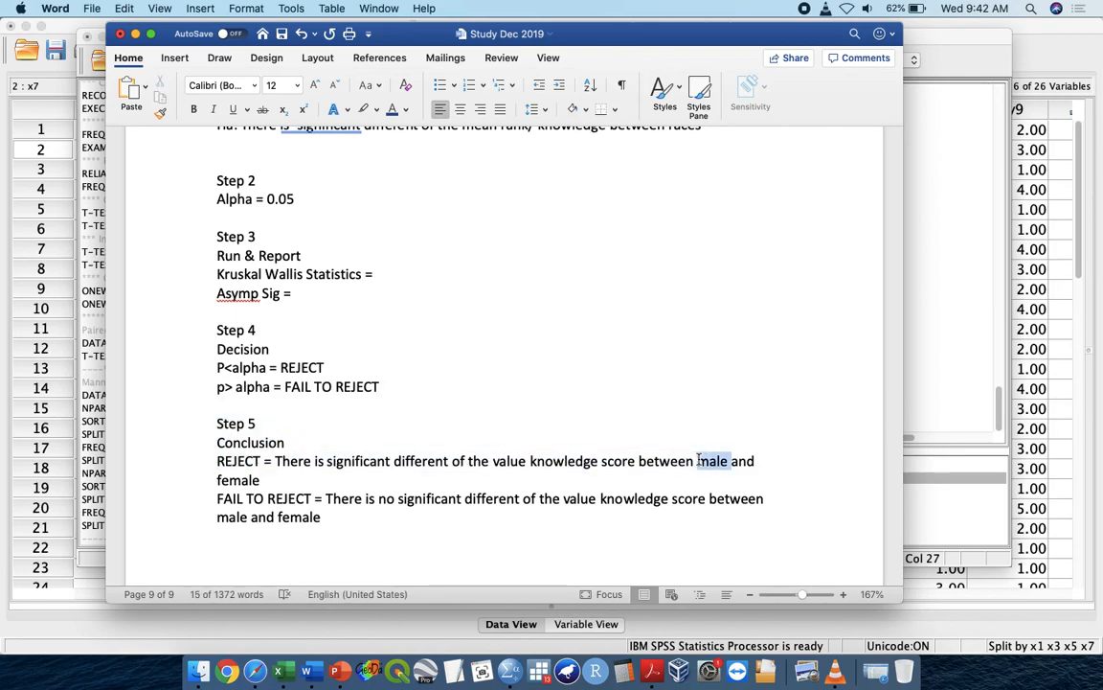
shift+click(655, 486)
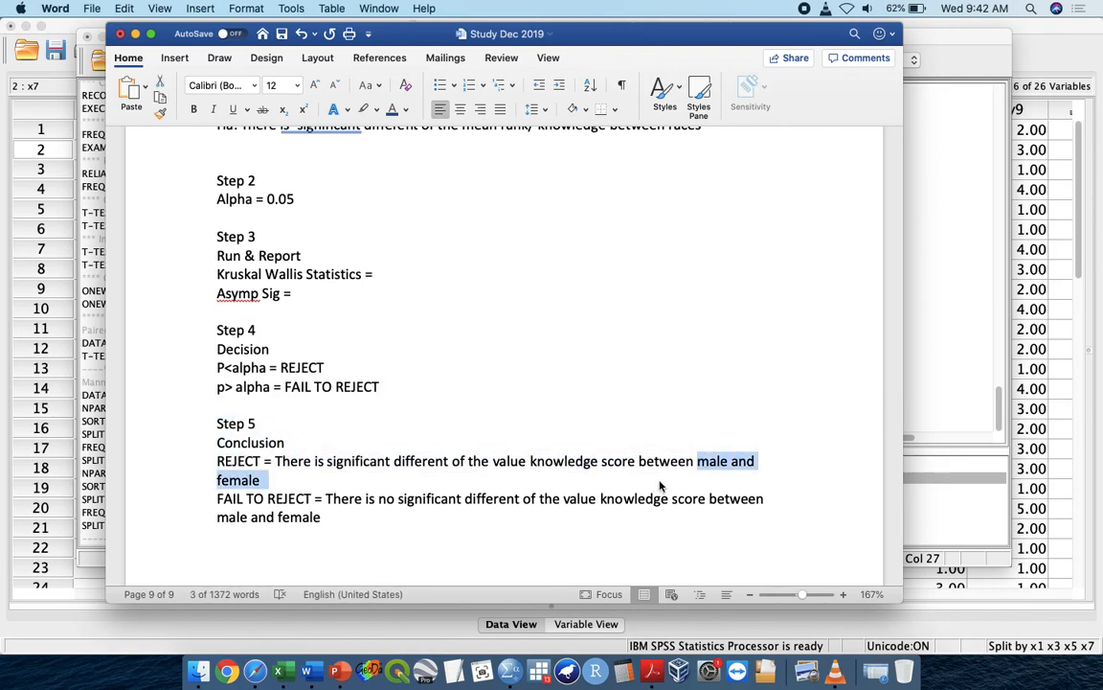
text(races)
click(500, 493)
shift+click(185, 492)
text(races)
Switch to the SPSS data file, reset Split File to analyze all cases without creating groups, and minimize the output window.
click(1039, 228)
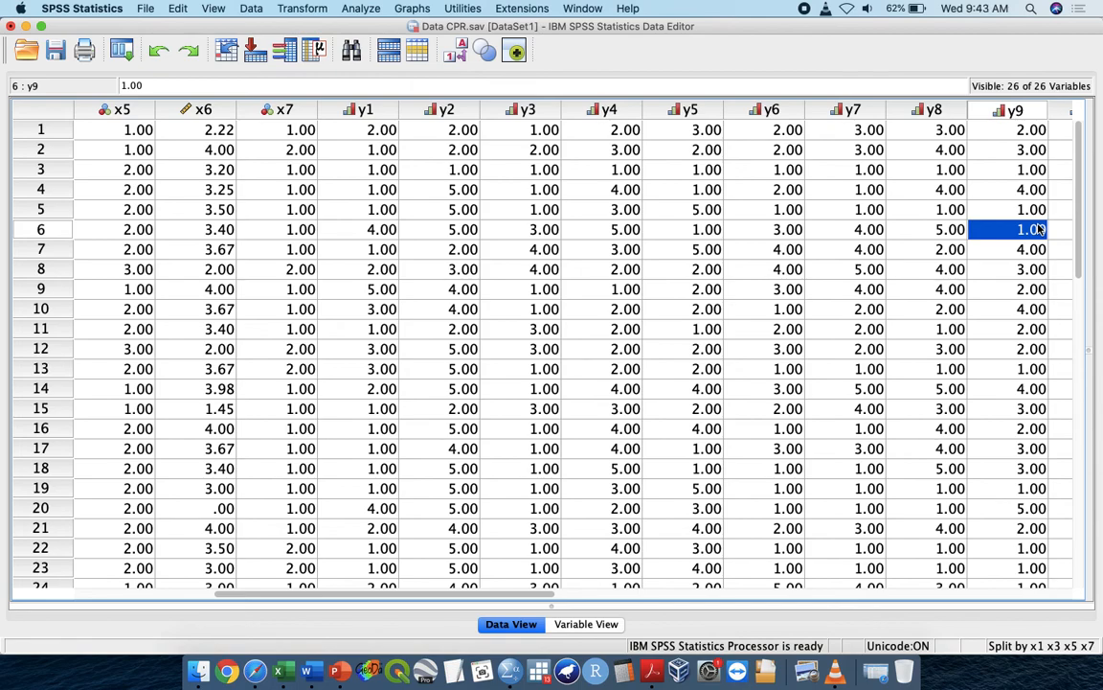
click(360, 7)
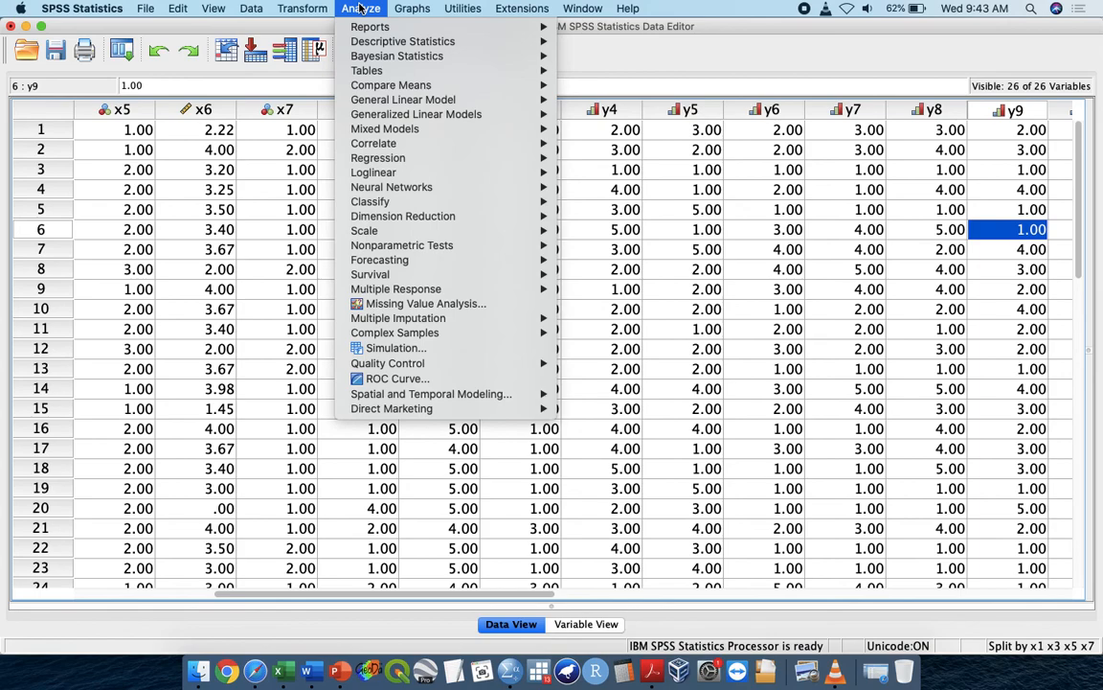
mouse_move(251, 7)
click(278, 413)
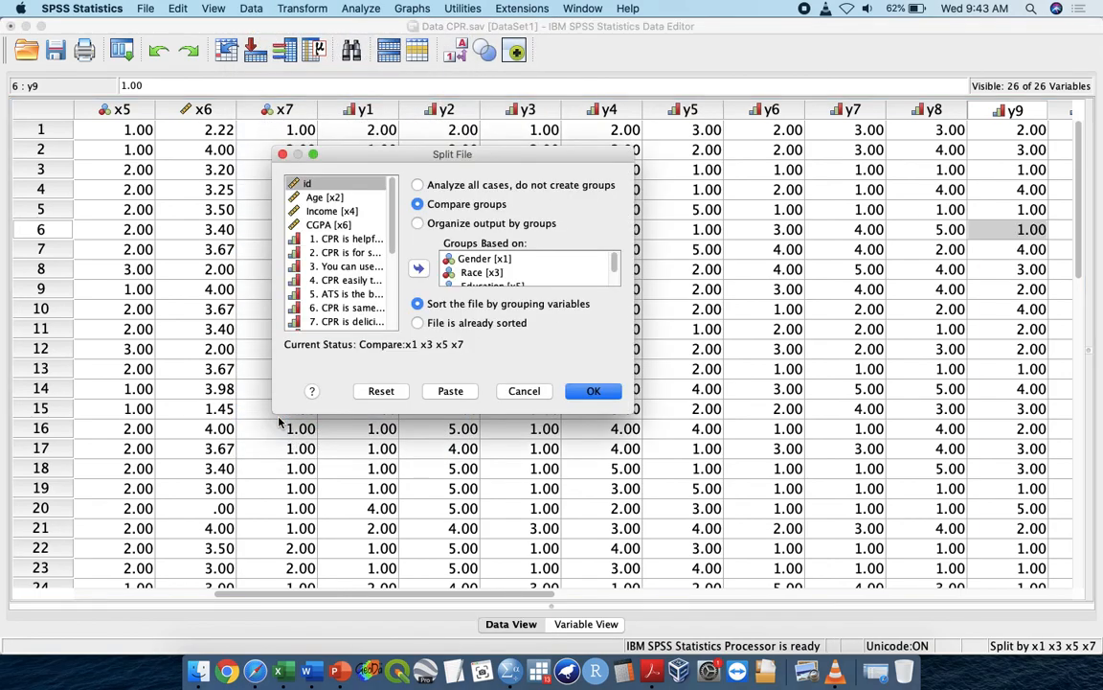
click(383, 391)
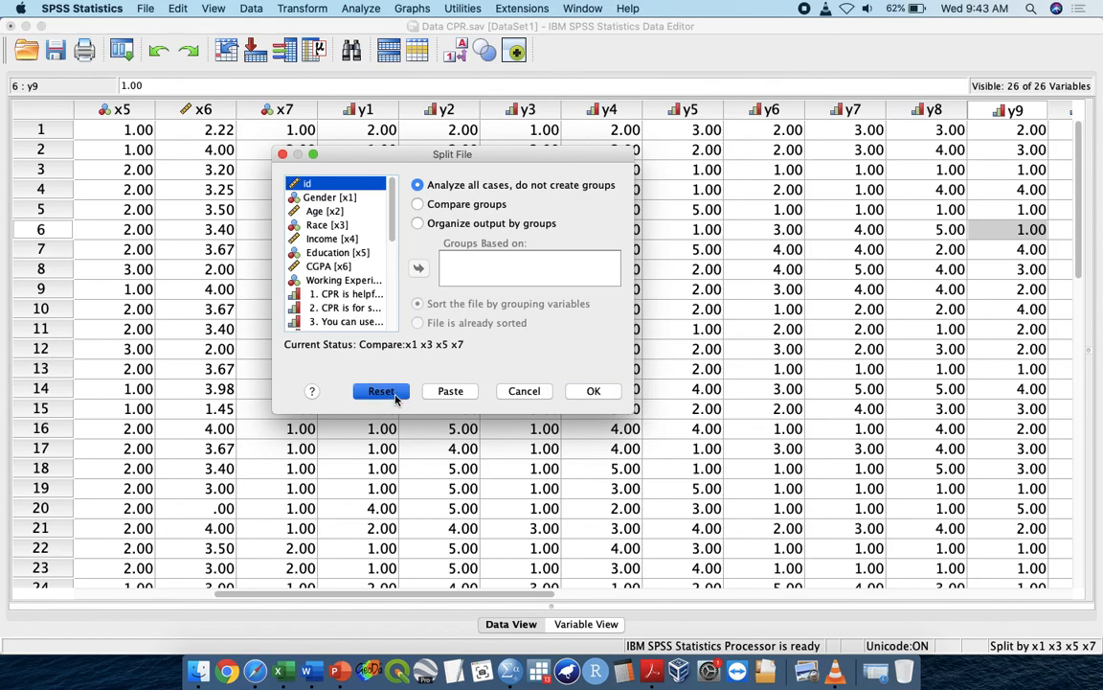
click(586, 389)
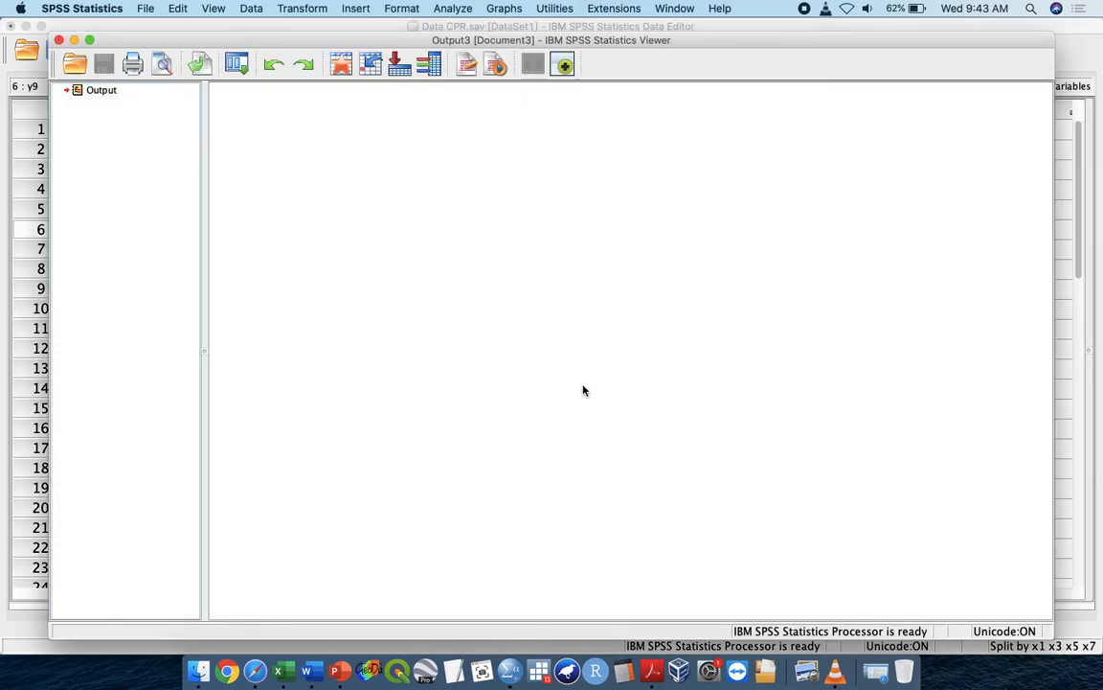
click(74, 40)
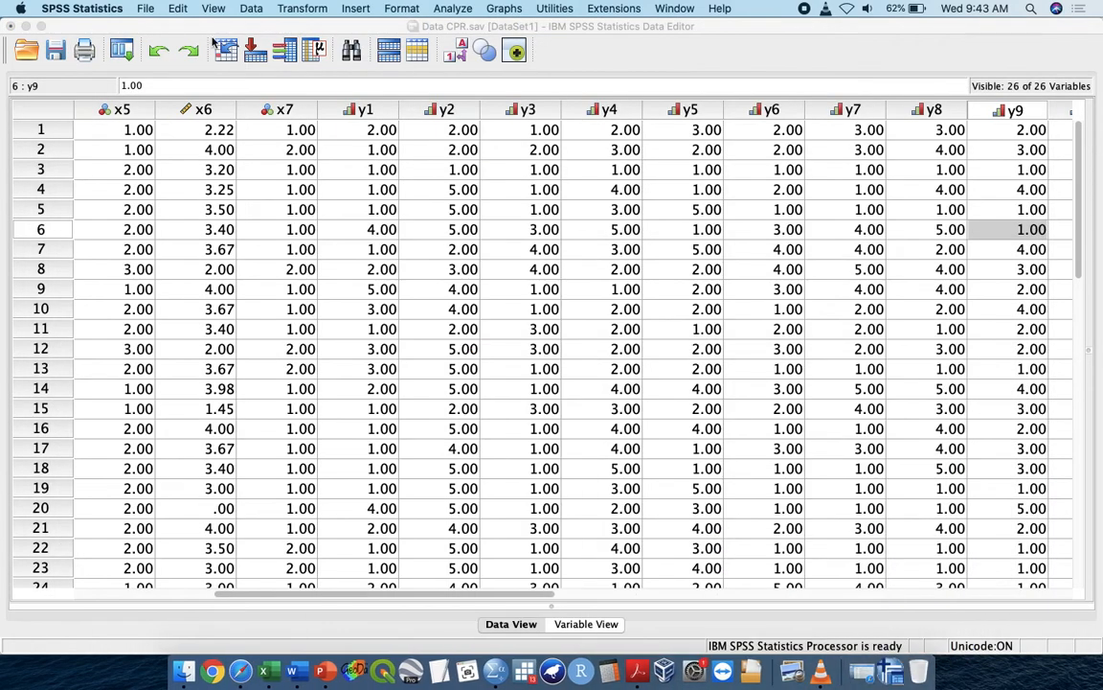
click(361, 9)
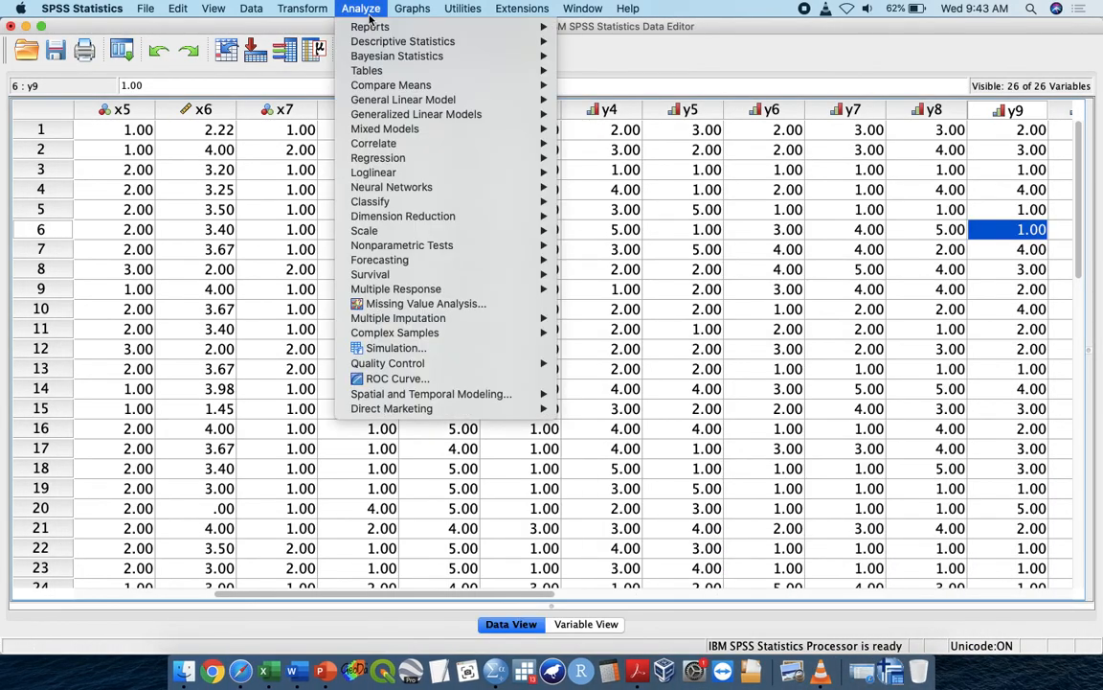
mouse_move(508, 254)
mouse_move(697, 293)
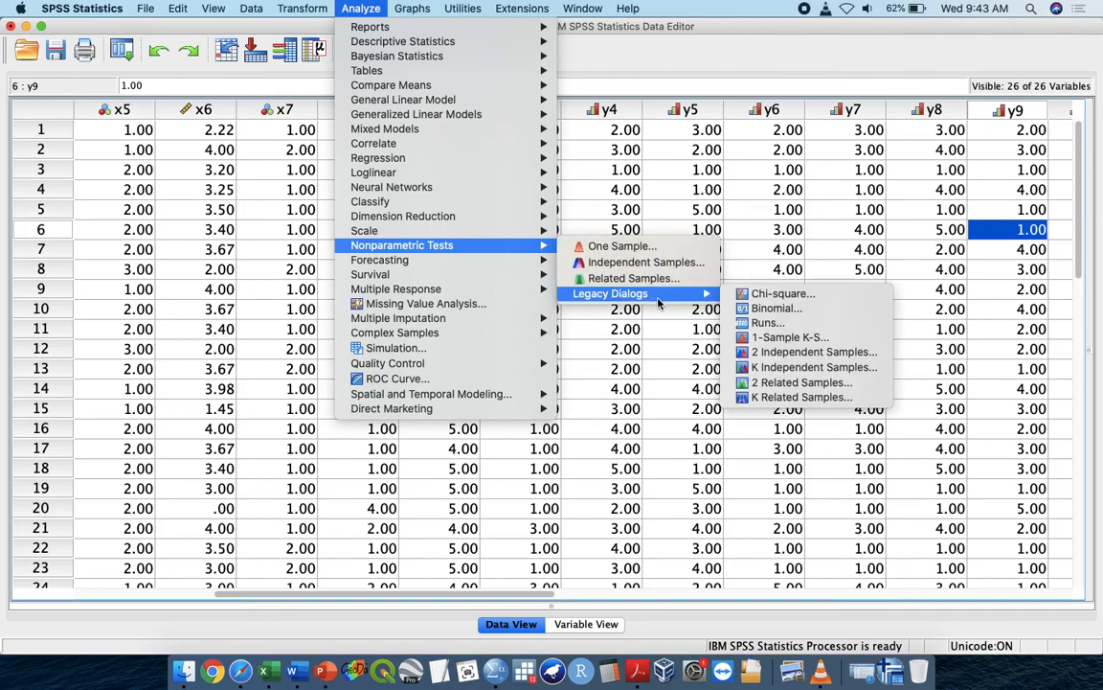
click(784, 370)
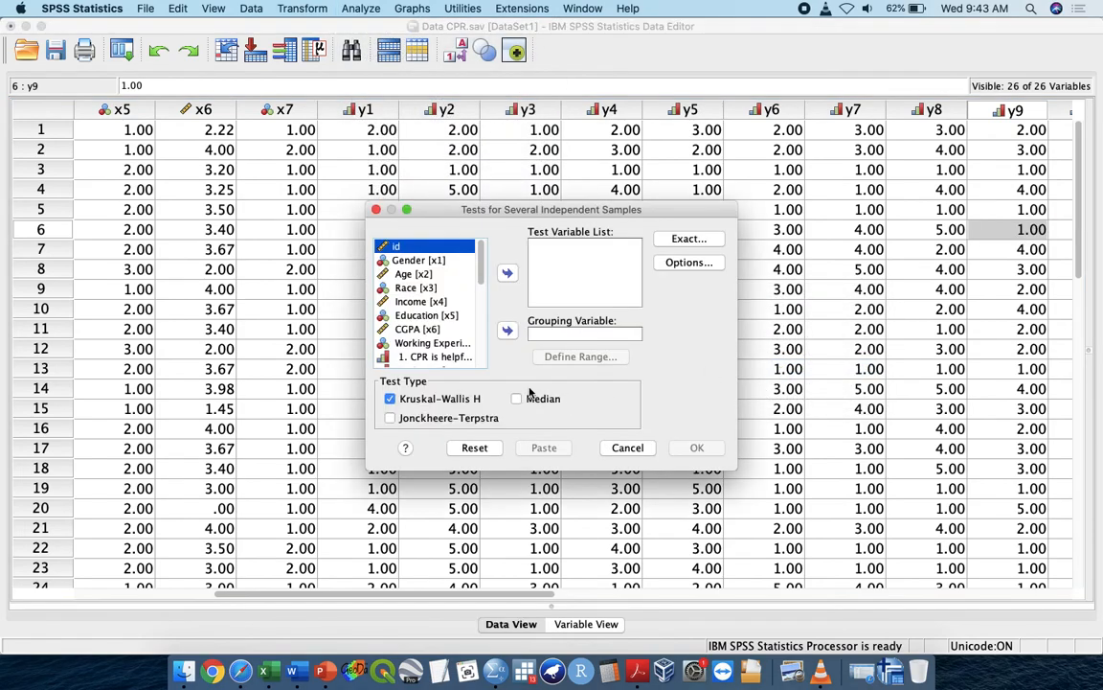
click(507, 274)
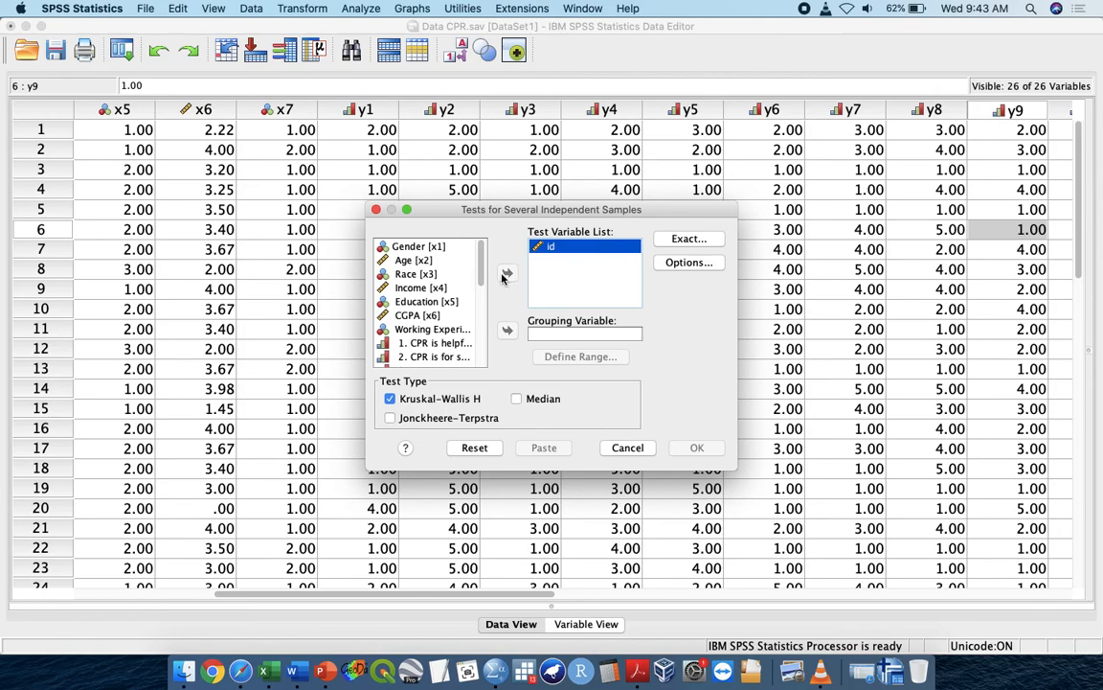
click(562, 246)
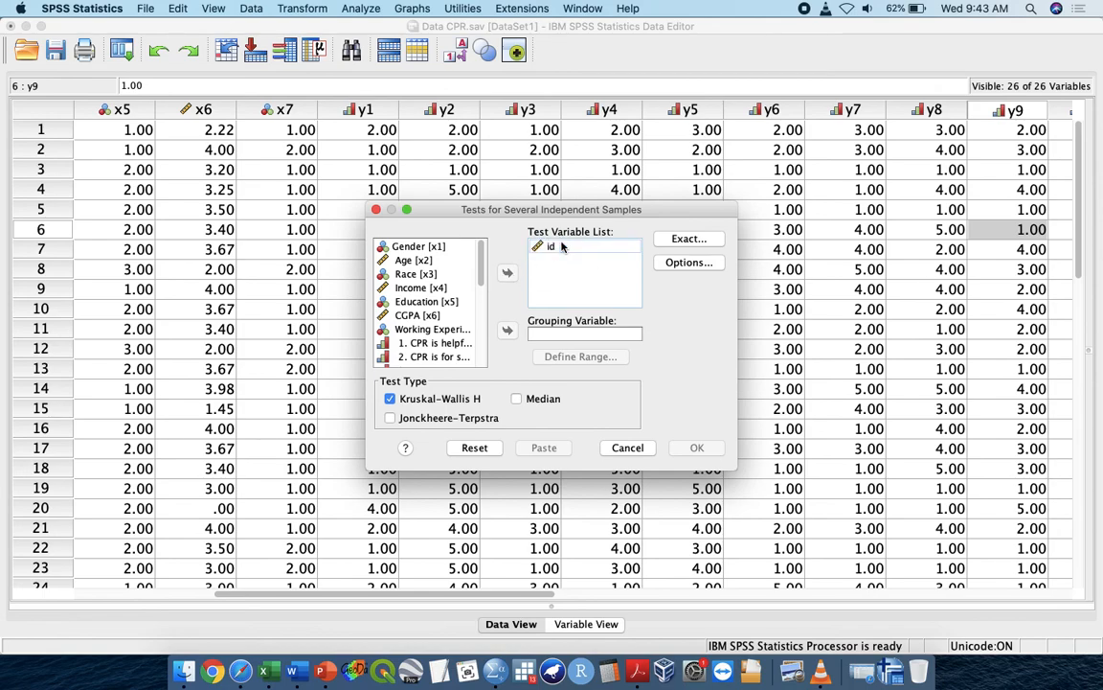
click(556, 247)
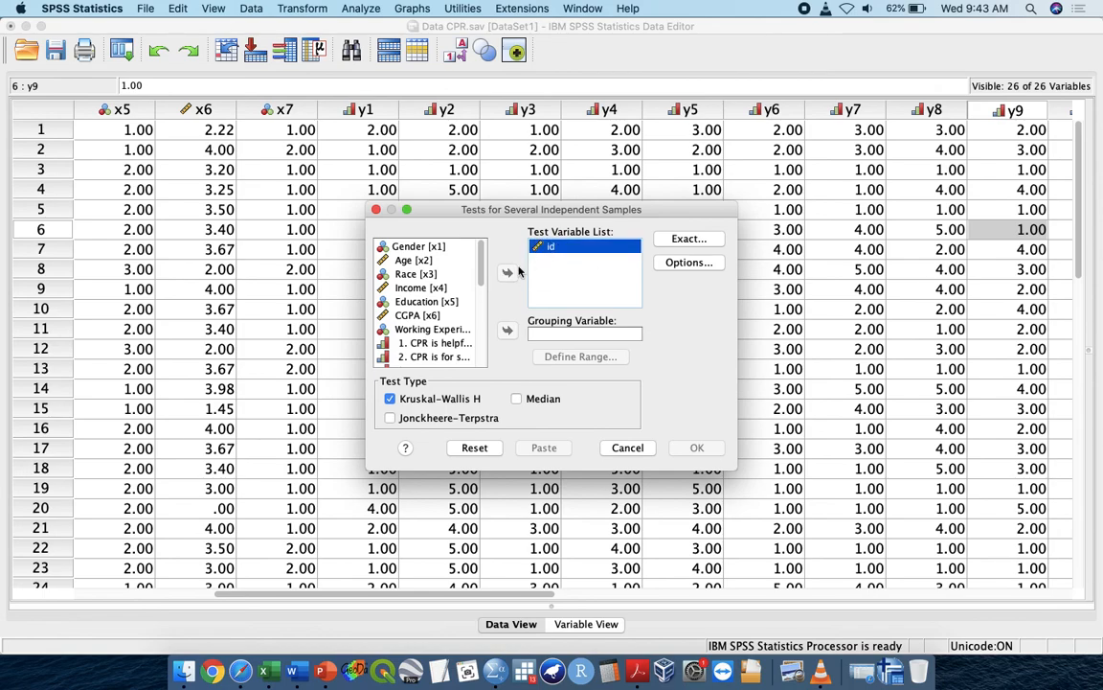
click(474, 447)
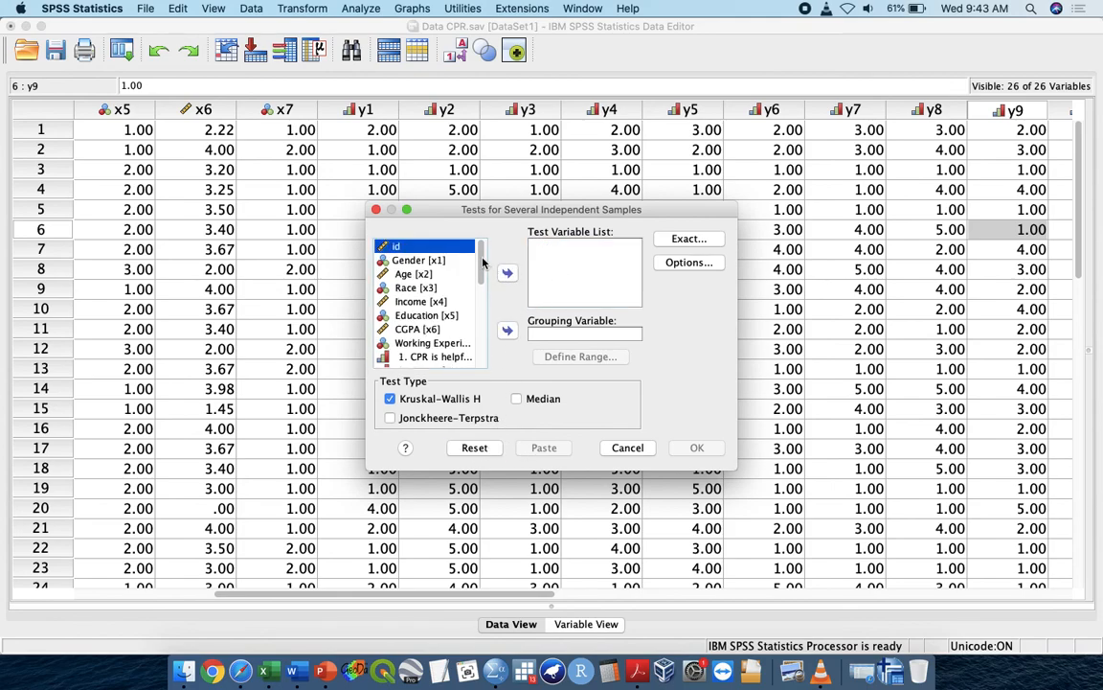
scroll(431, 306, down, 10)
click(436, 333)
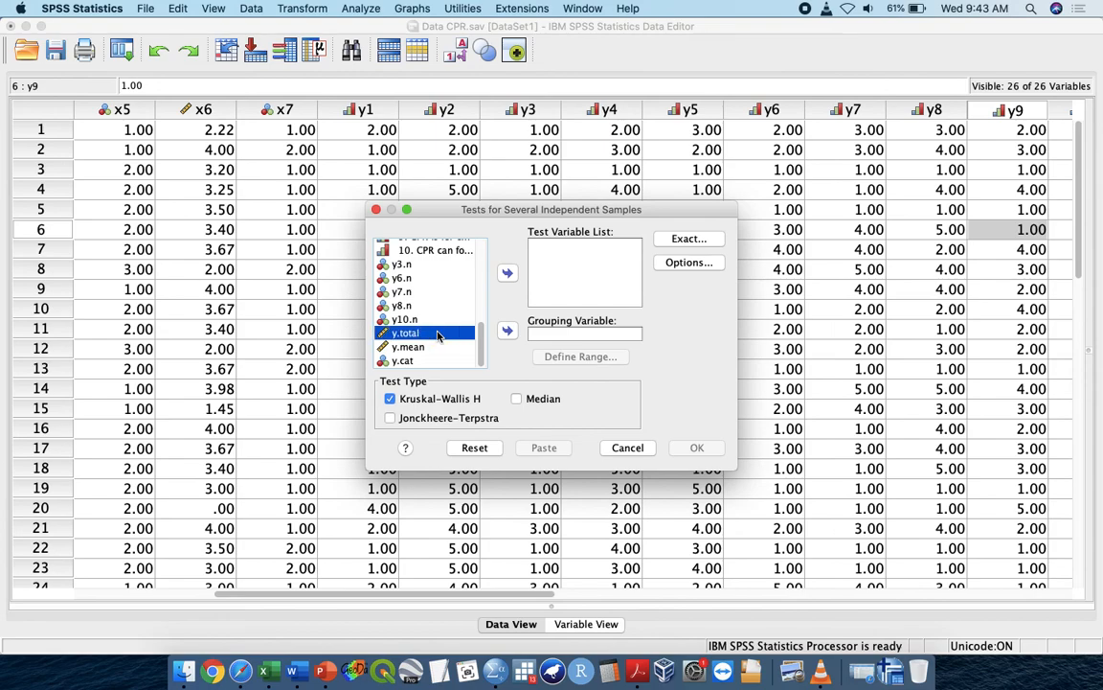
drag(437, 334, 570, 268)
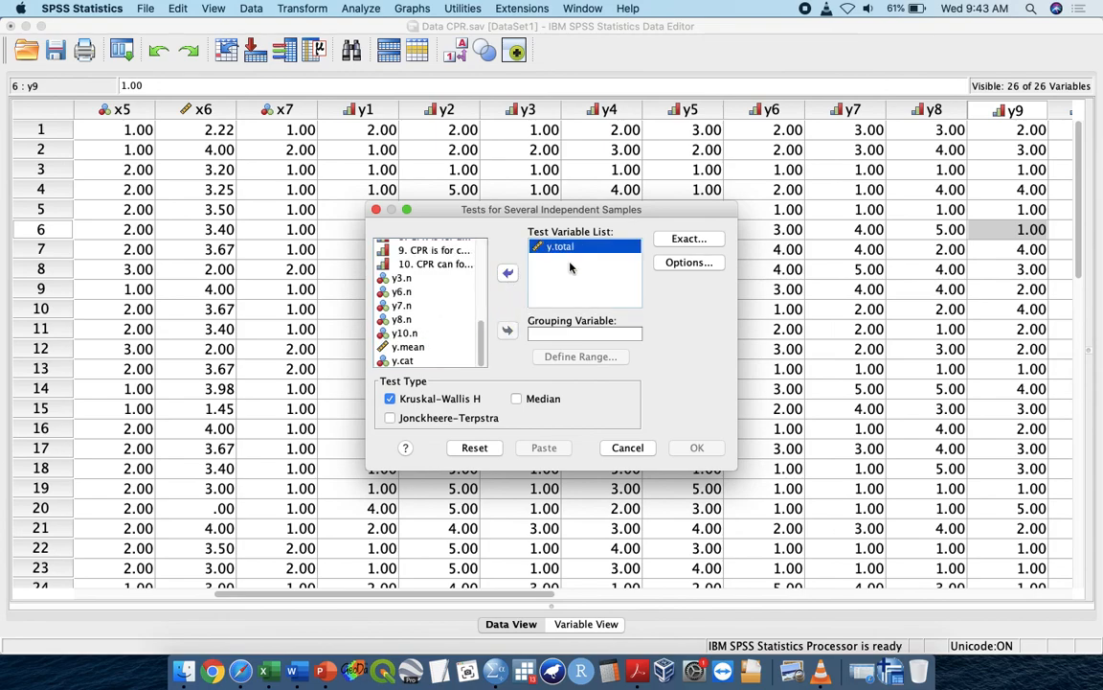
click(463, 447)
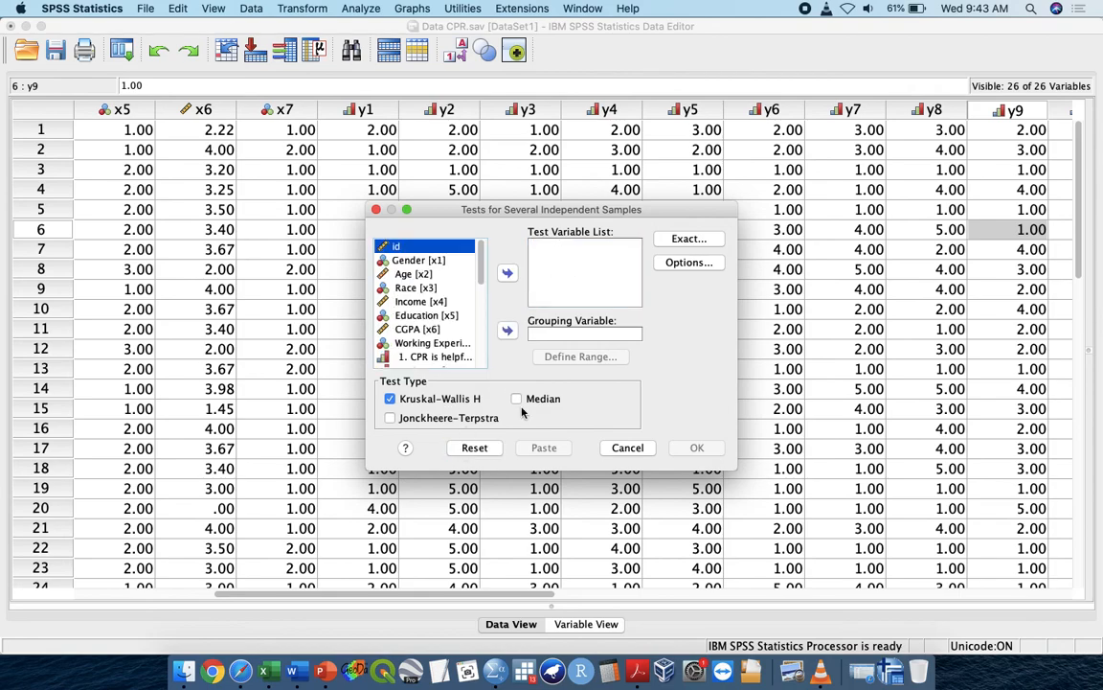
click(628, 447)
Reapply Split File with all cases analyzed and no groups, check the output log, and return to the data file.
click(326, 9)
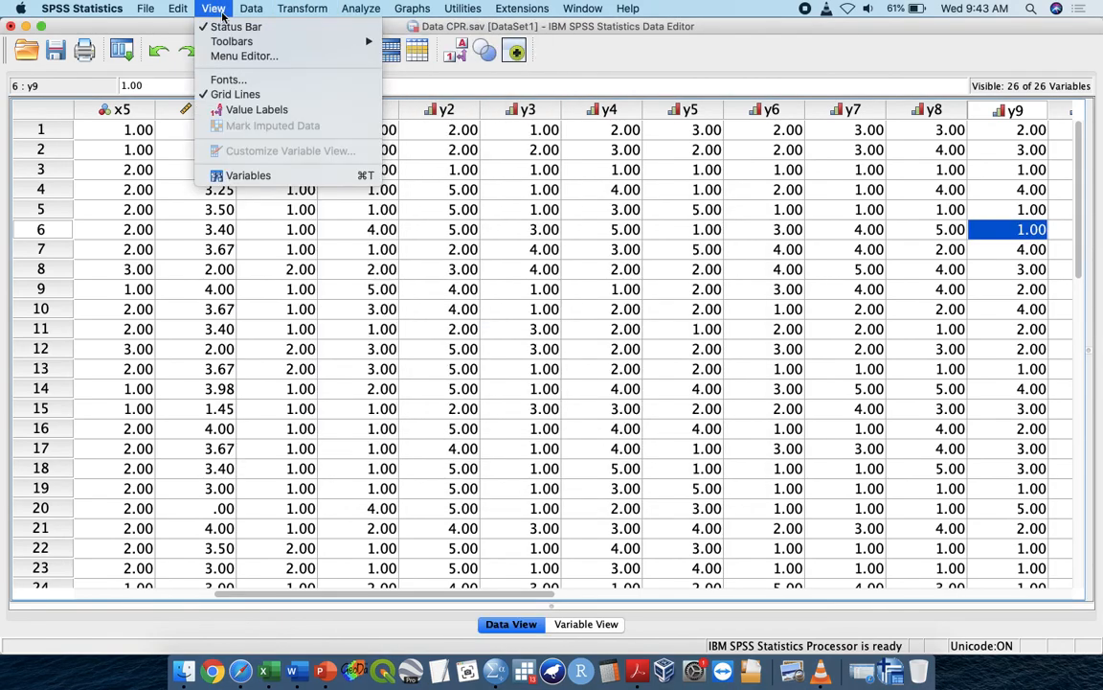
click(288, 409)
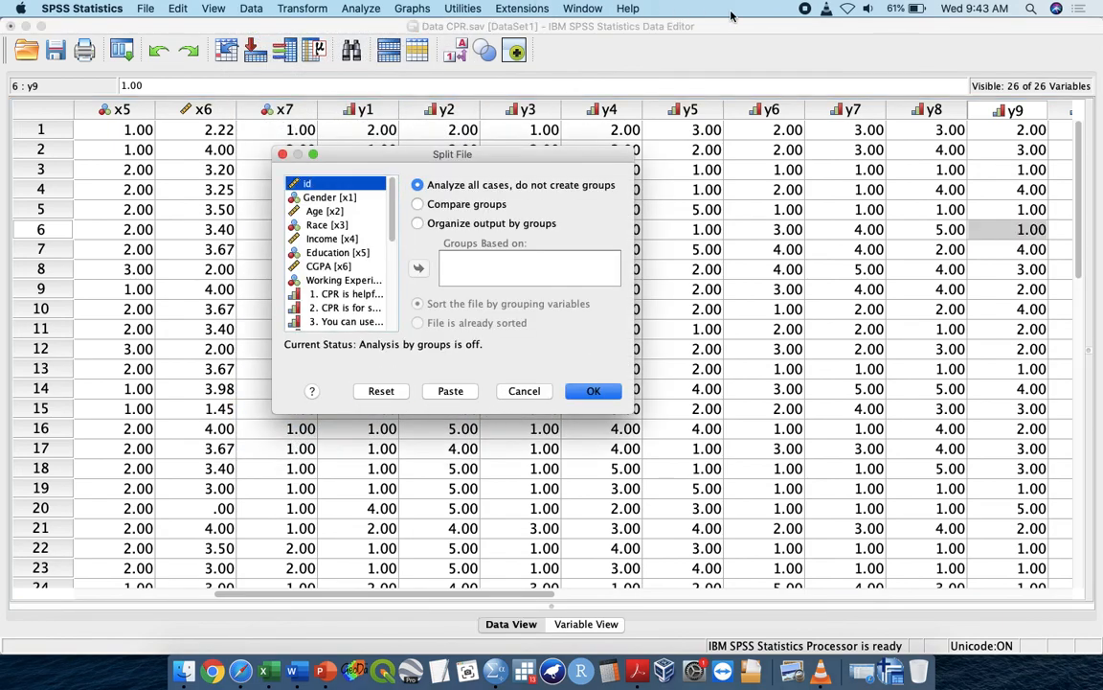
click(590, 390)
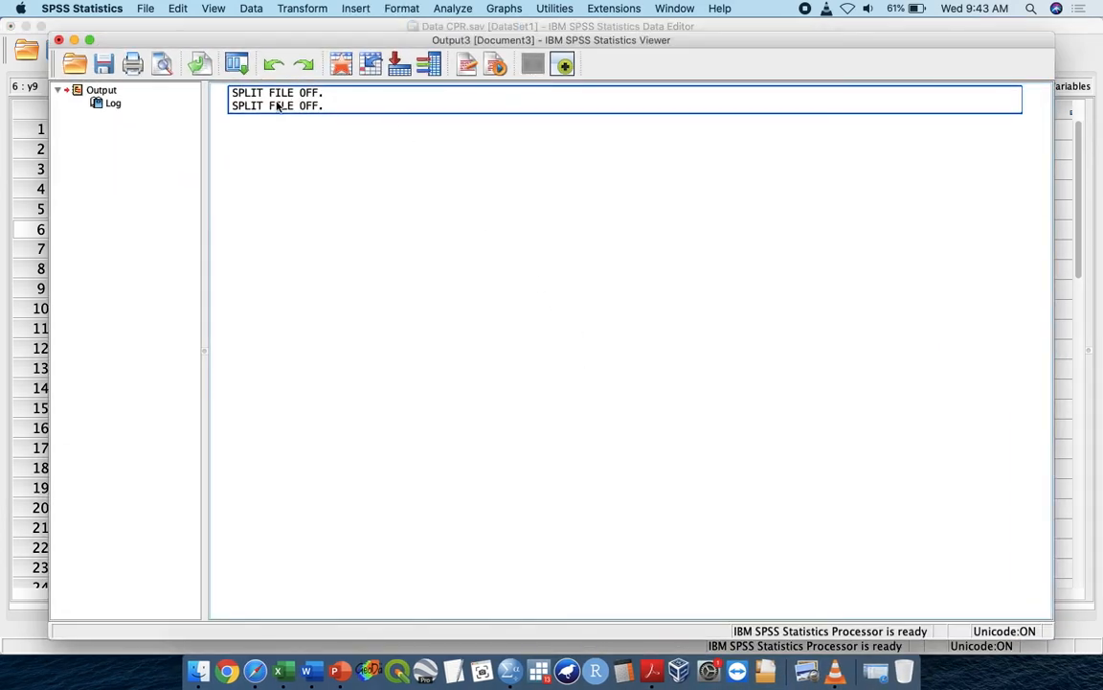
click(278, 107)
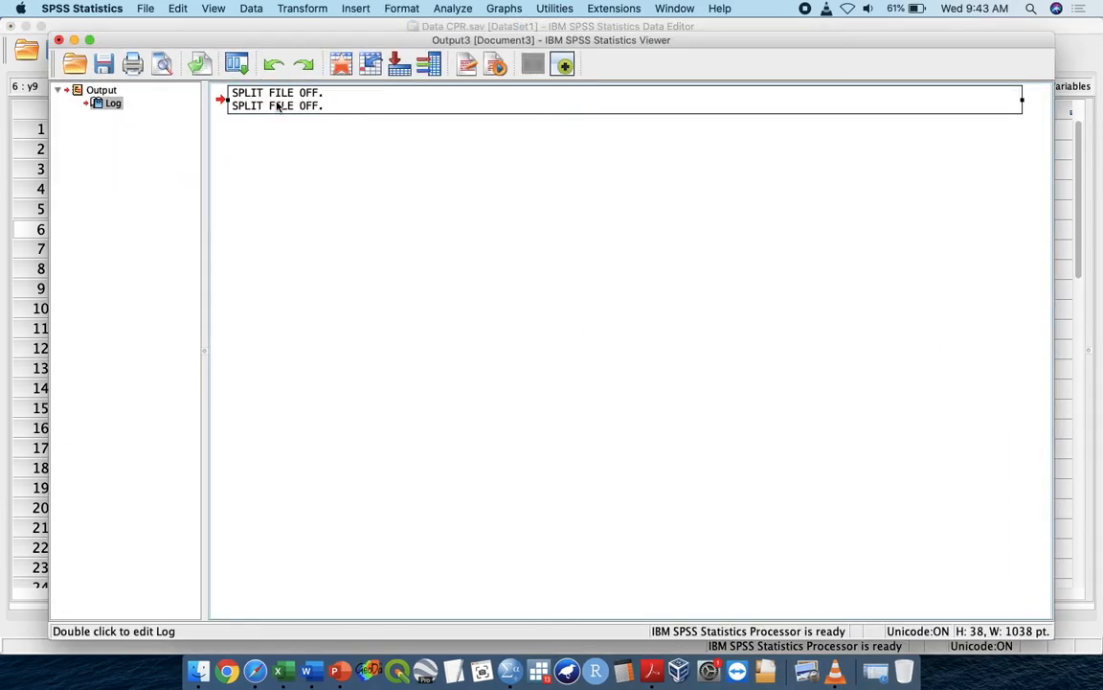
key(ctrl+Up)
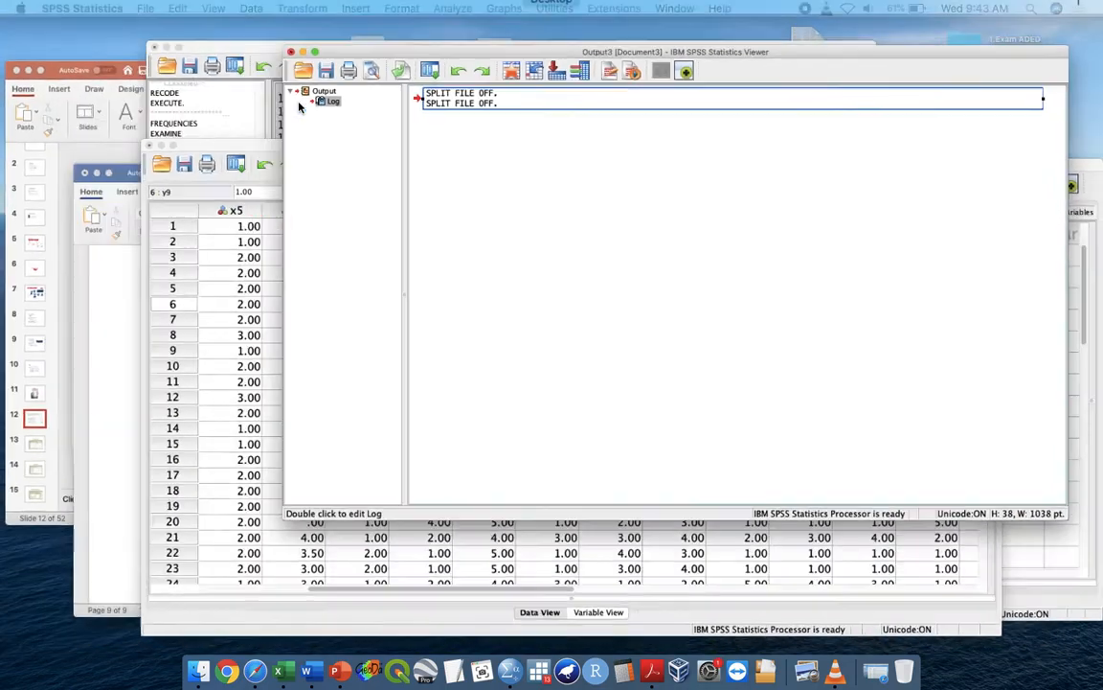
click(459, 371)
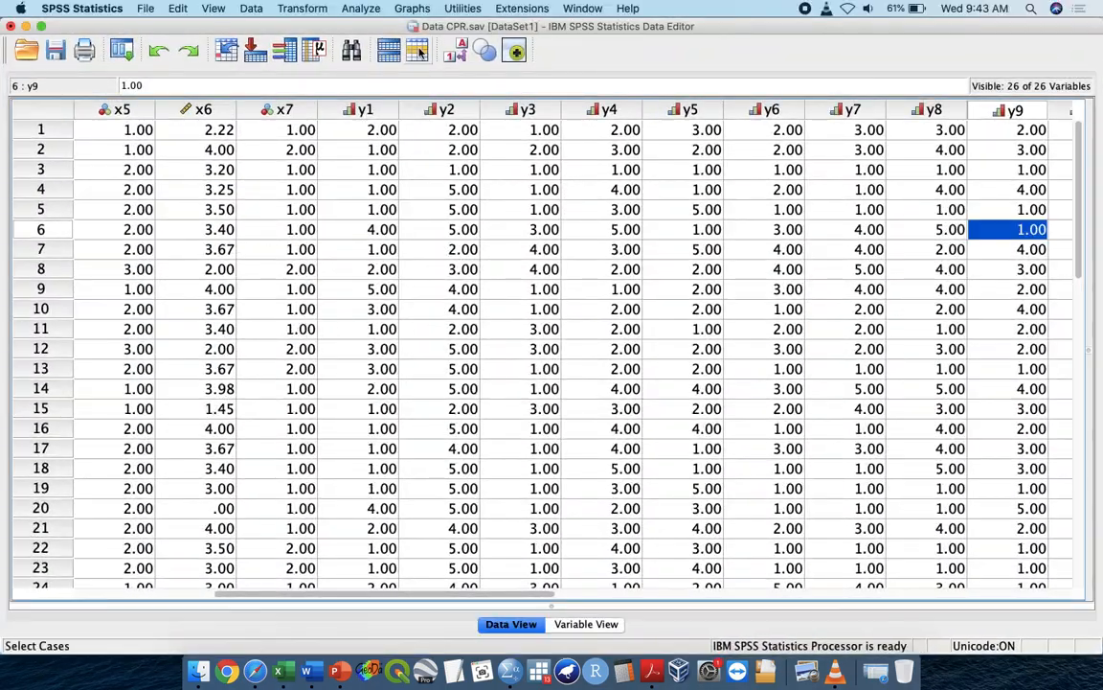
Set up a legacy nonparametric test for K independent samples with y.total as the test variable.
click(361, 7)
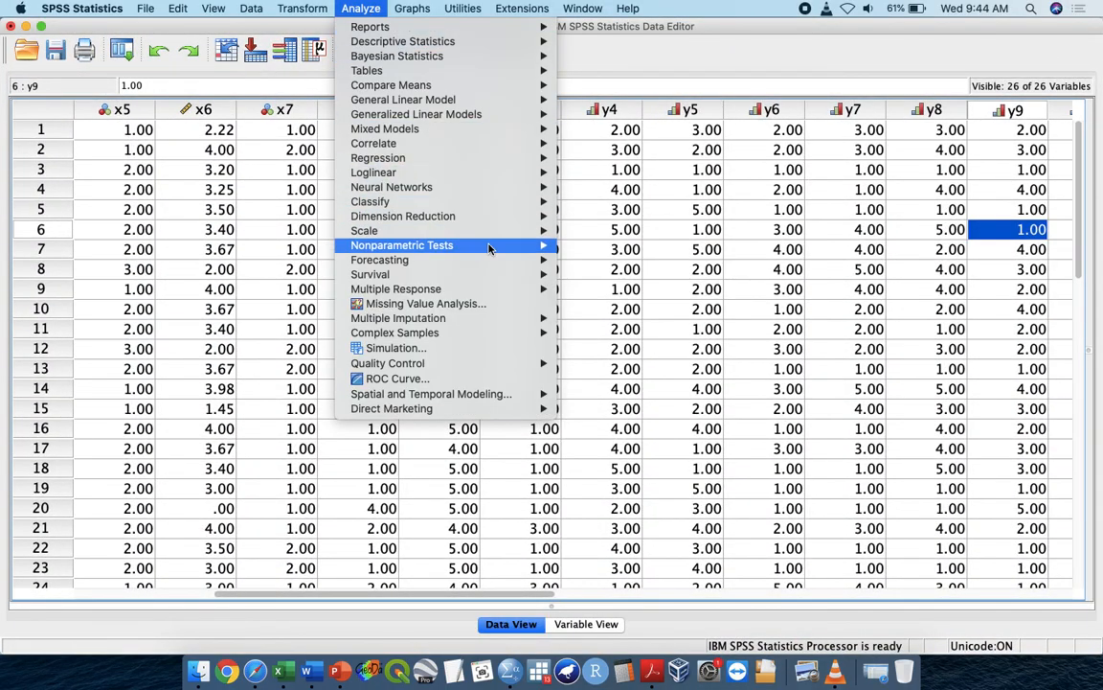
mouse_move(493, 247)
mouse_move(657, 303)
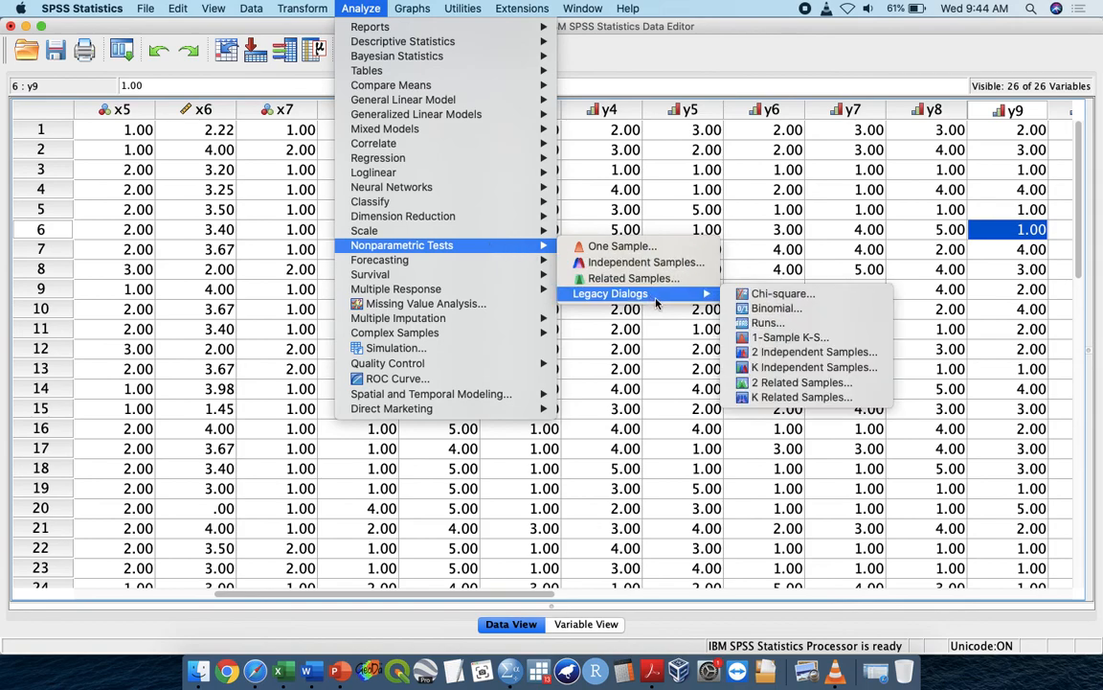
click(788, 368)
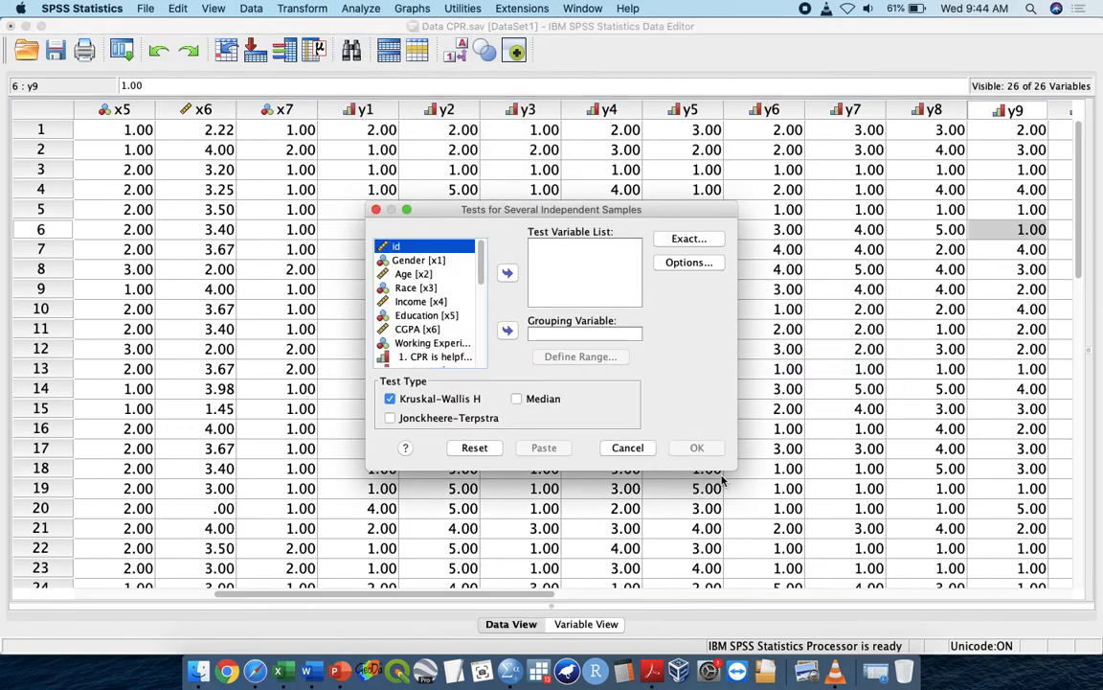
drag(734, 469, 1028, 581)
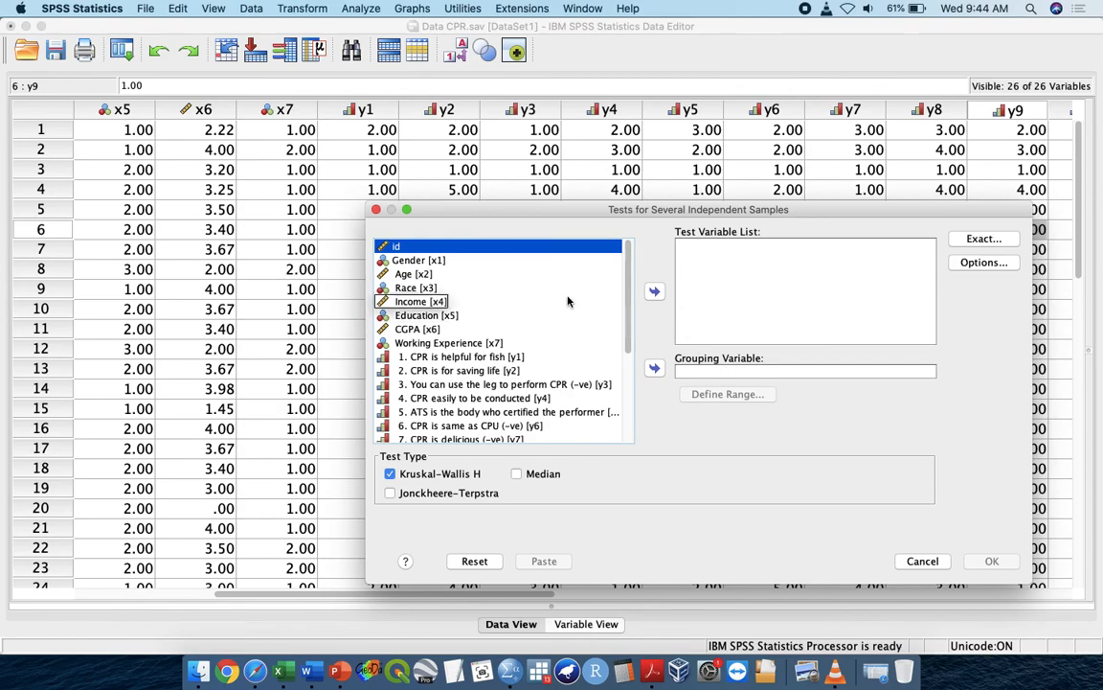
scroll(567, 302, down, 5)
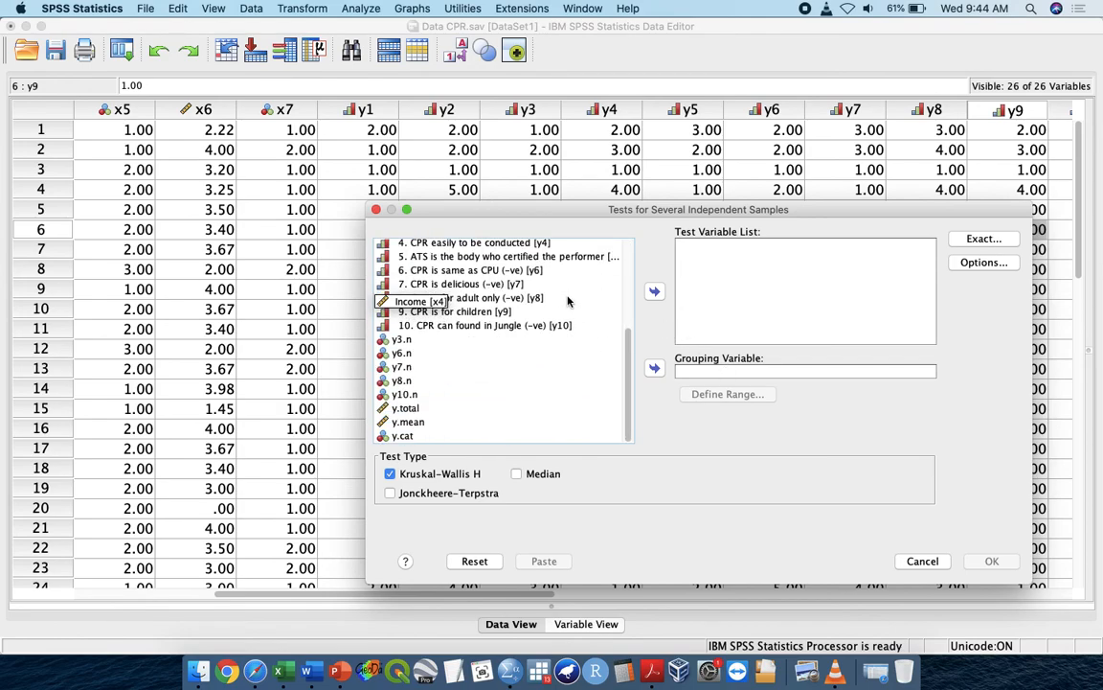
click(414, 410)
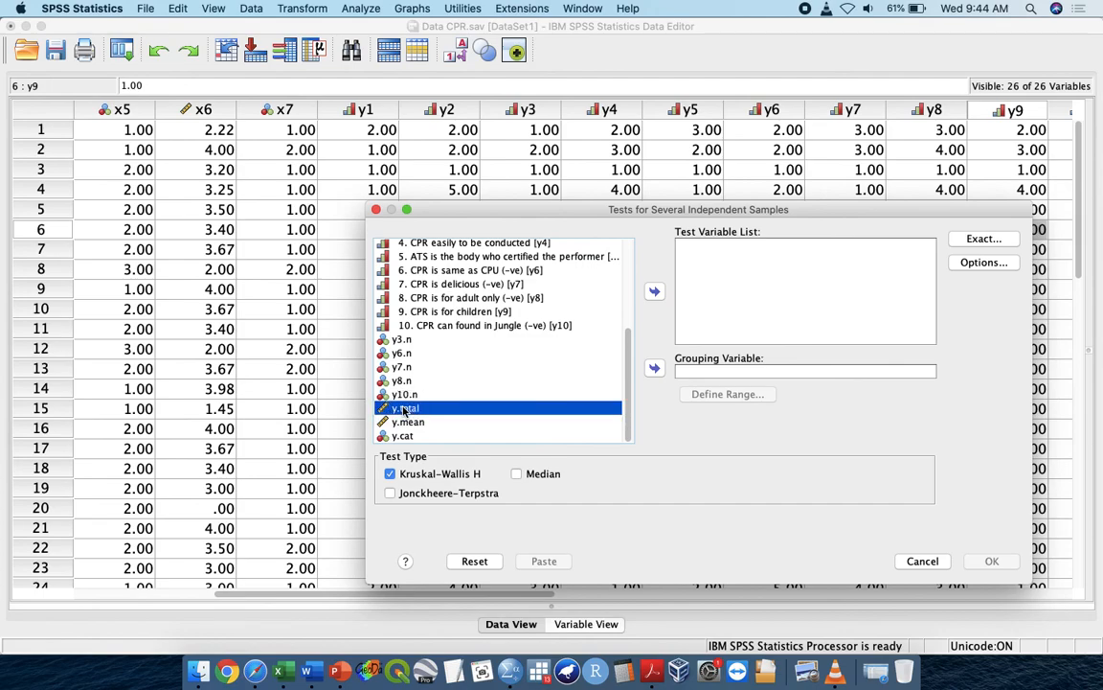
click(654, 292)
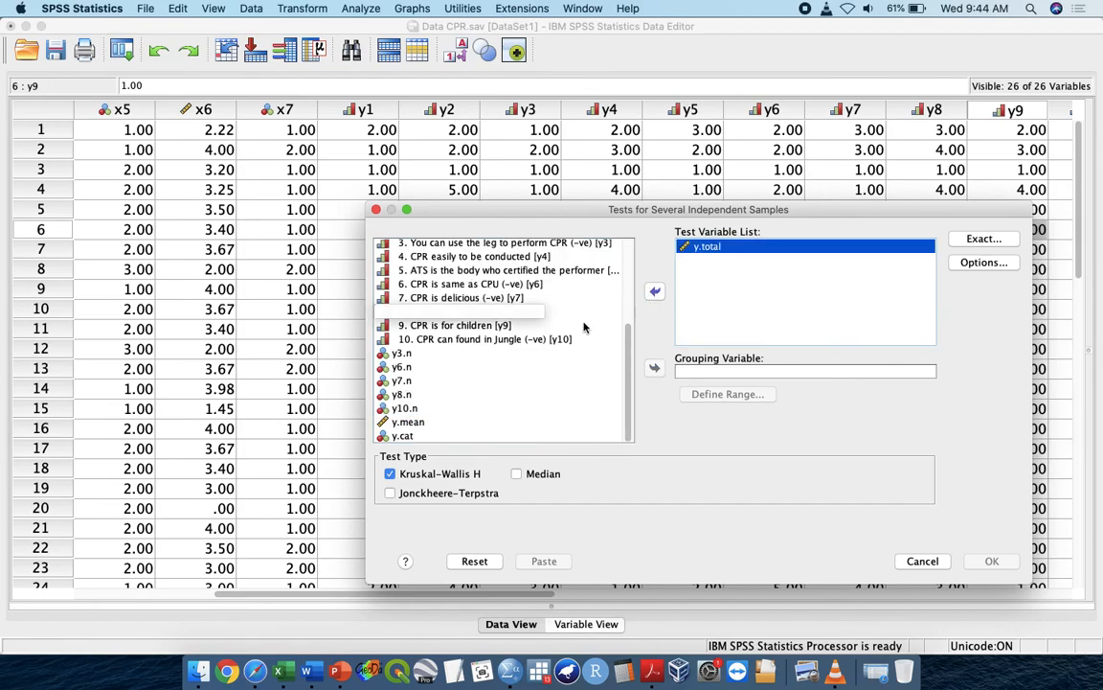
Set Race [x3] as the grouping variable with a range from 1 to 4.
scroll(546, 264, up, 5)
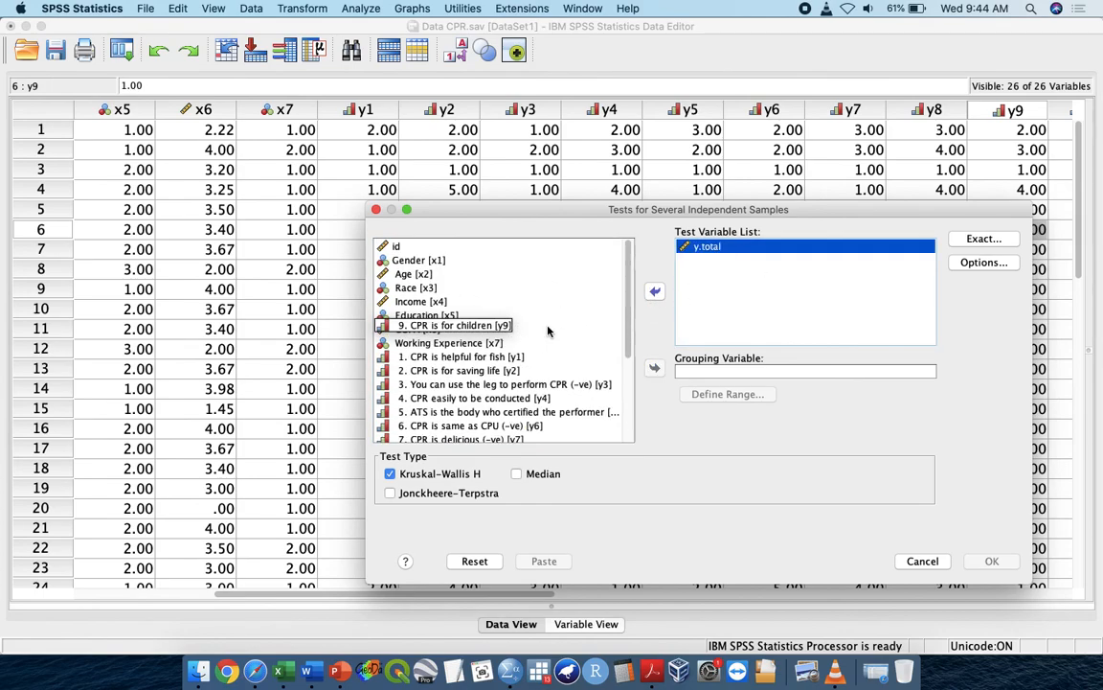
click(414, 287)
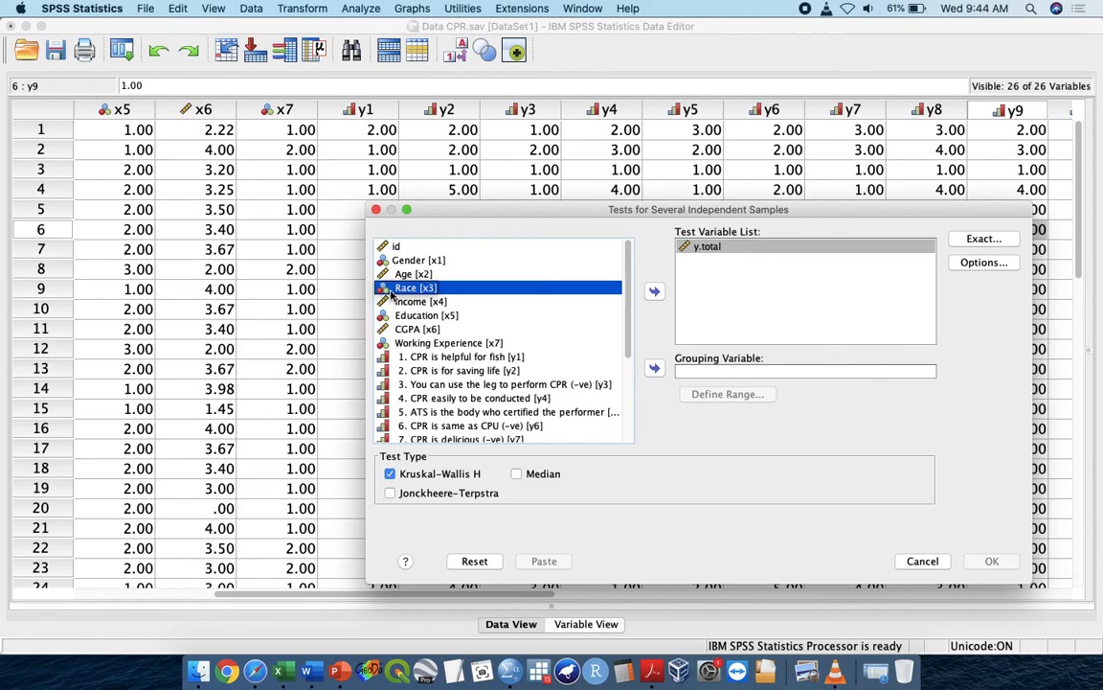
click(656, 369)
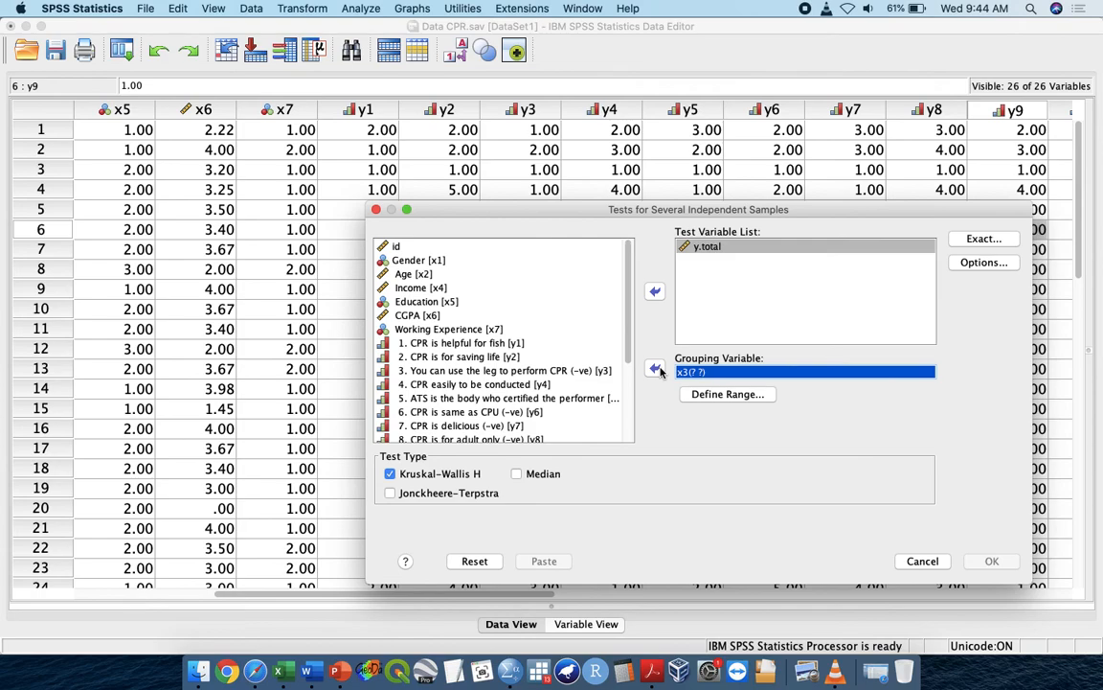
click(728, 394)
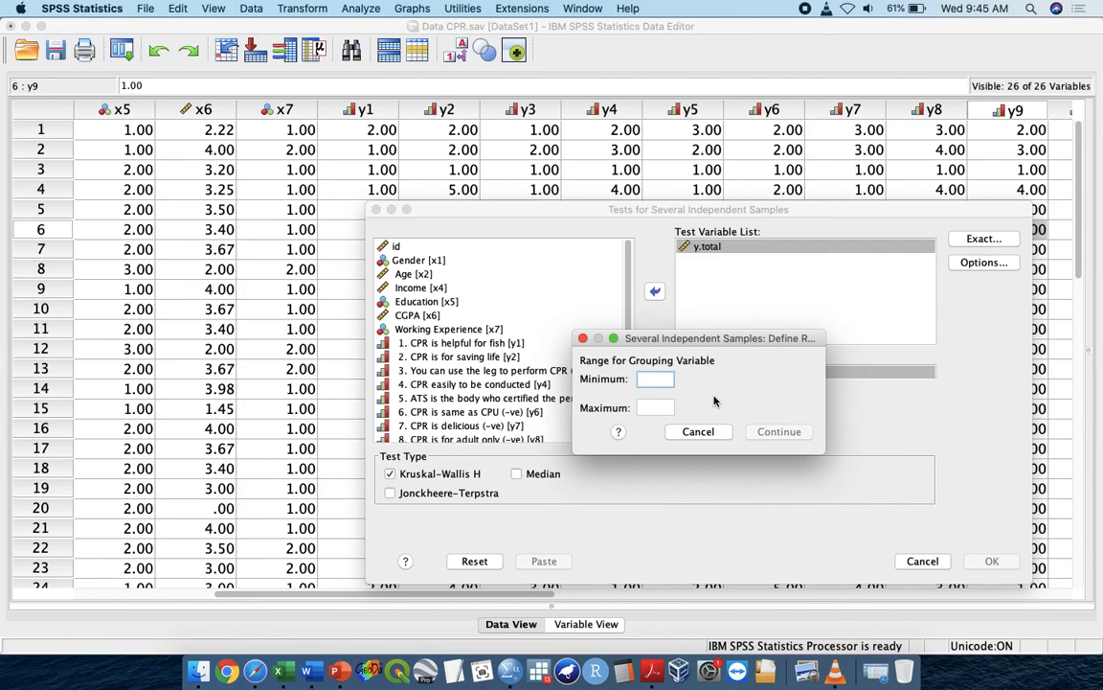
click(665, 408)
text(4)
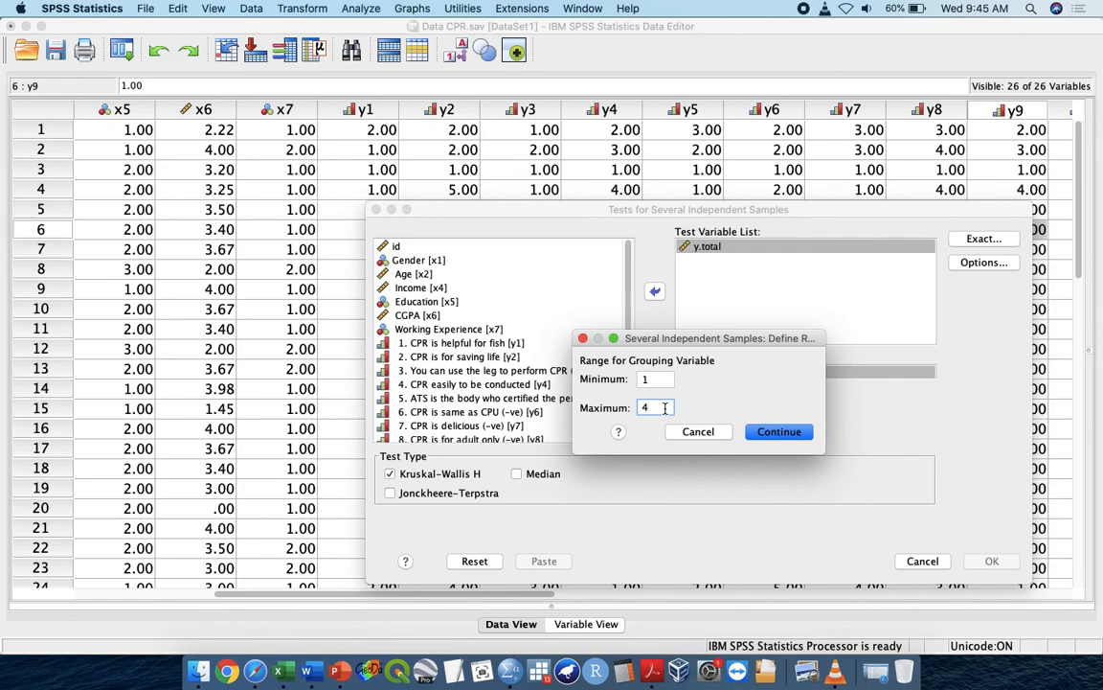
click(776, 433)
click(784, 433)
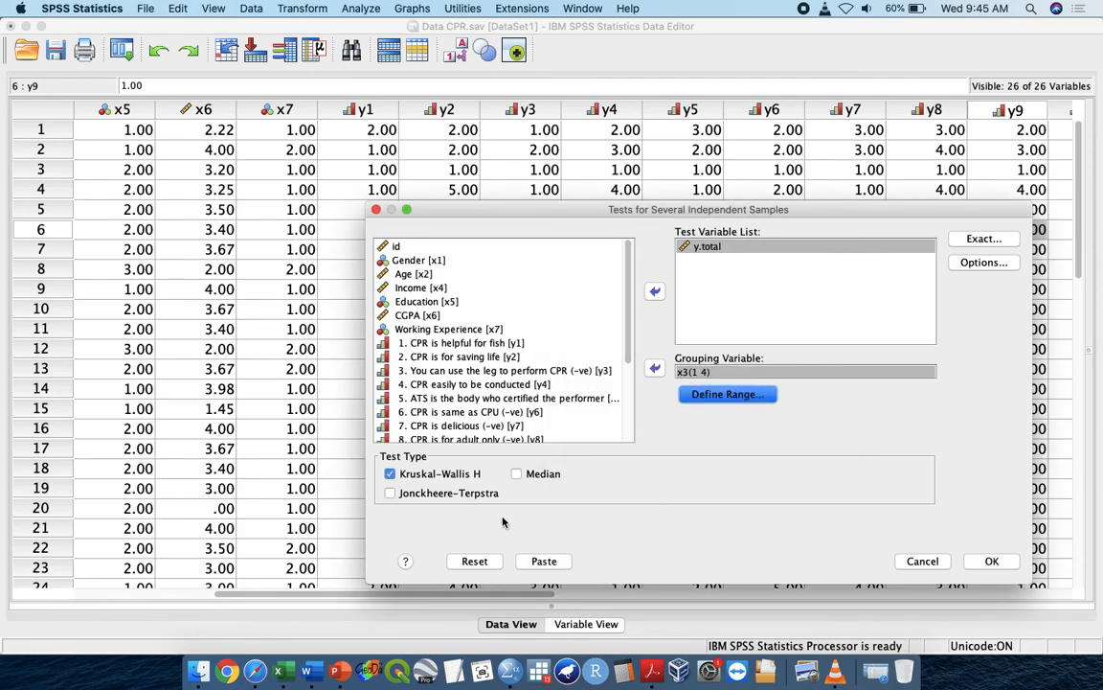
Paste the Kruskal-Wallis command into the syntax file and run only its NPAR TESTS block.
click(551, 562)
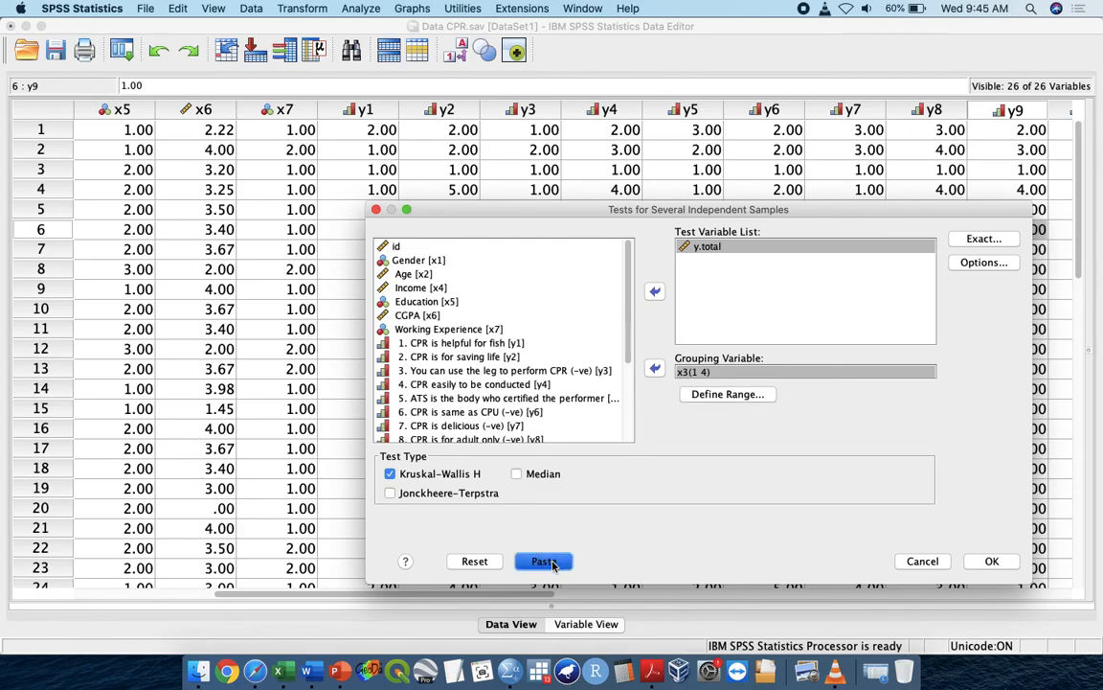
key(ctrl+Up)
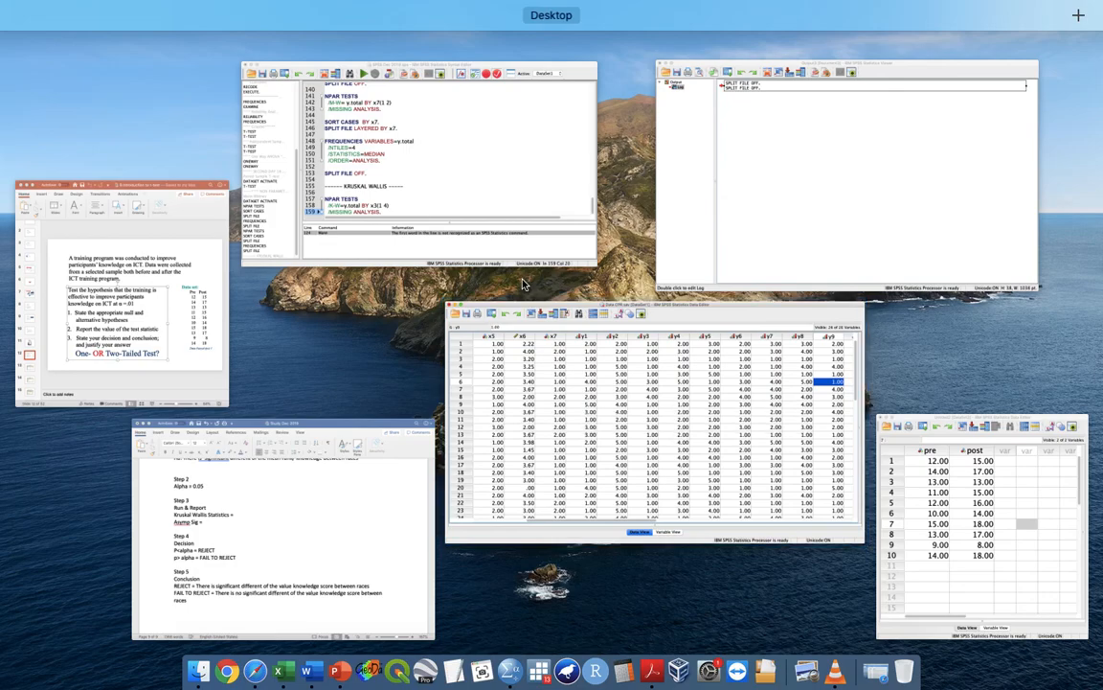
click(510, 239)
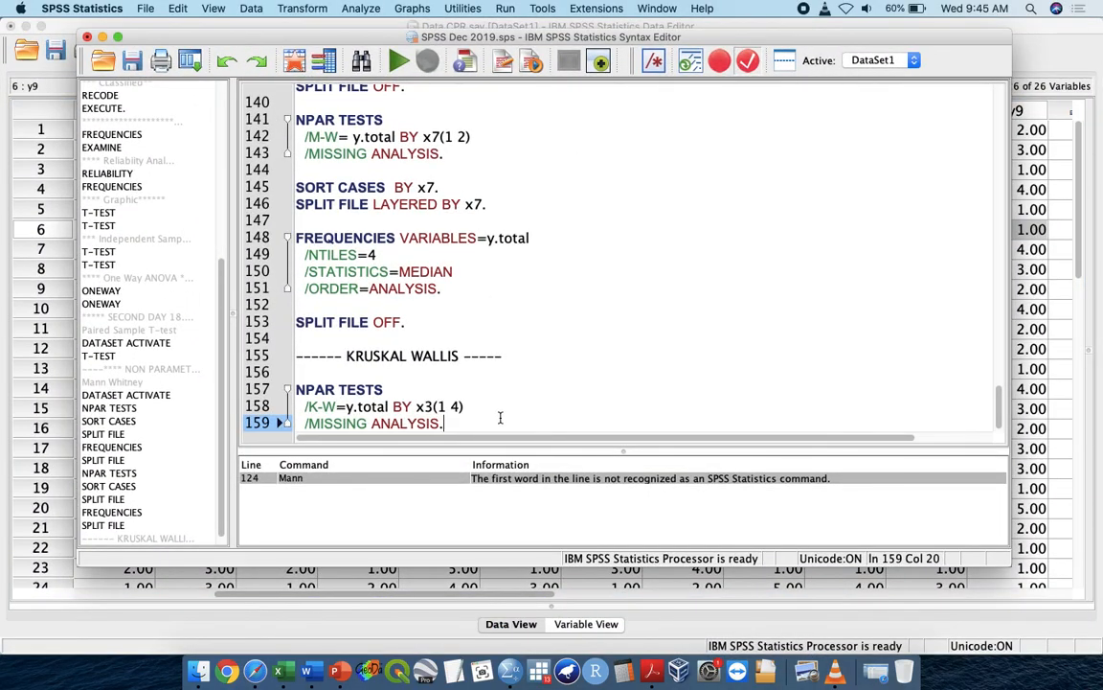
shift+click(309, 369)
key(super+r)
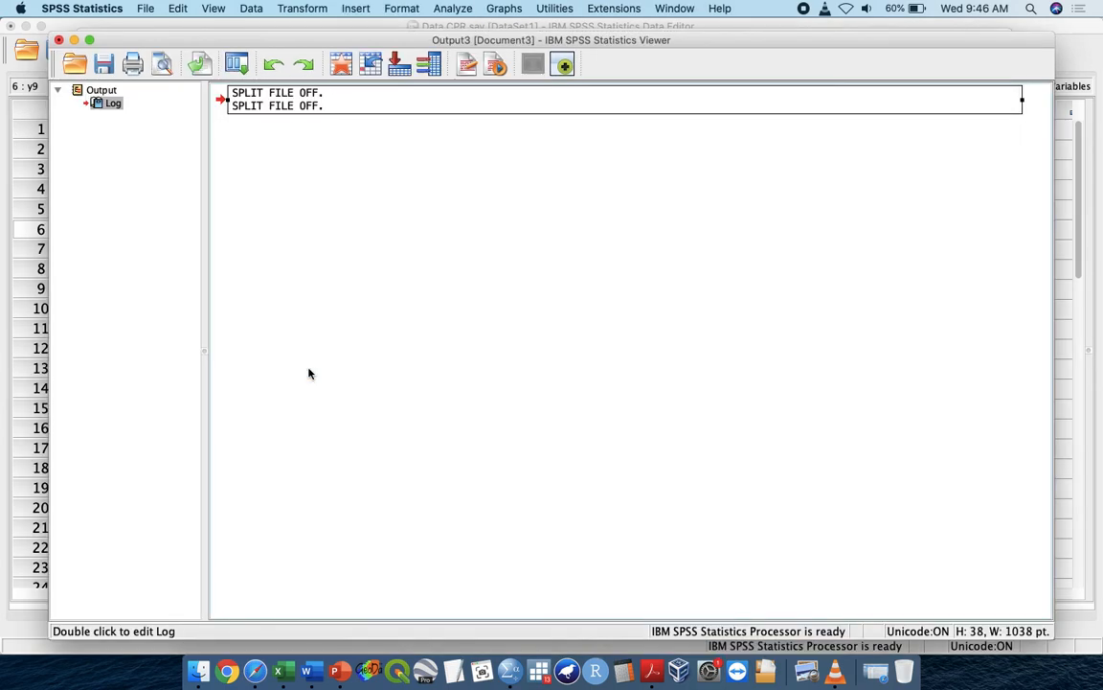
click(326, 367)
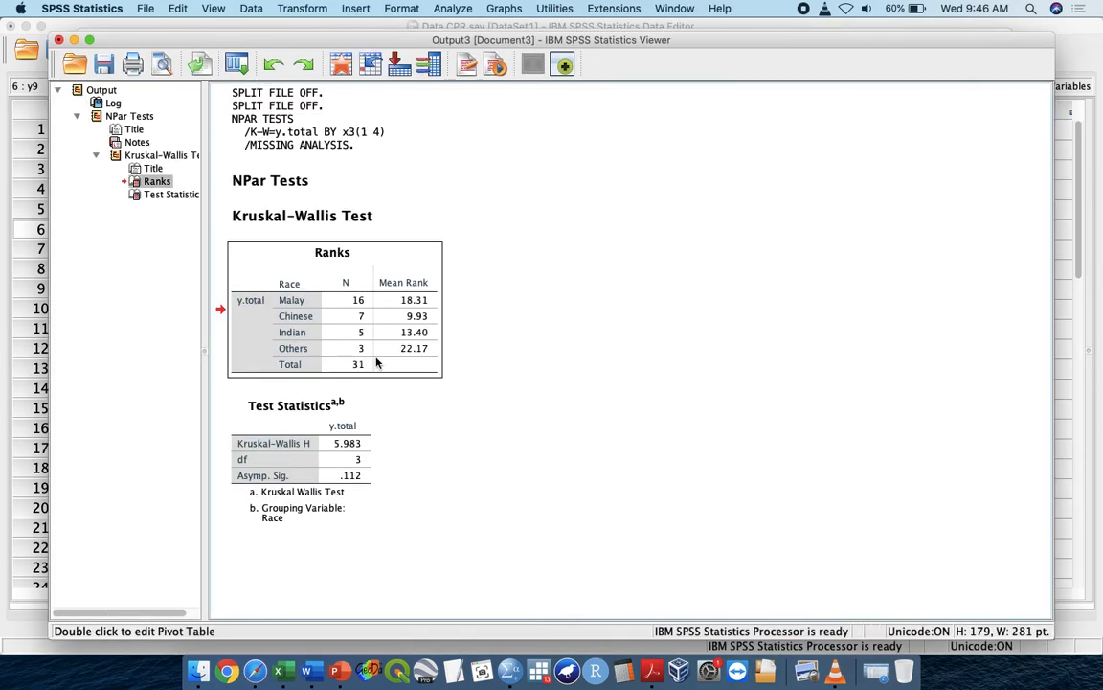
Switch to the Word notes and report Kruskal Wallis Statistics = 5.983 and Asymp Sig = 0.112 under Step 3.
click(303, 410)
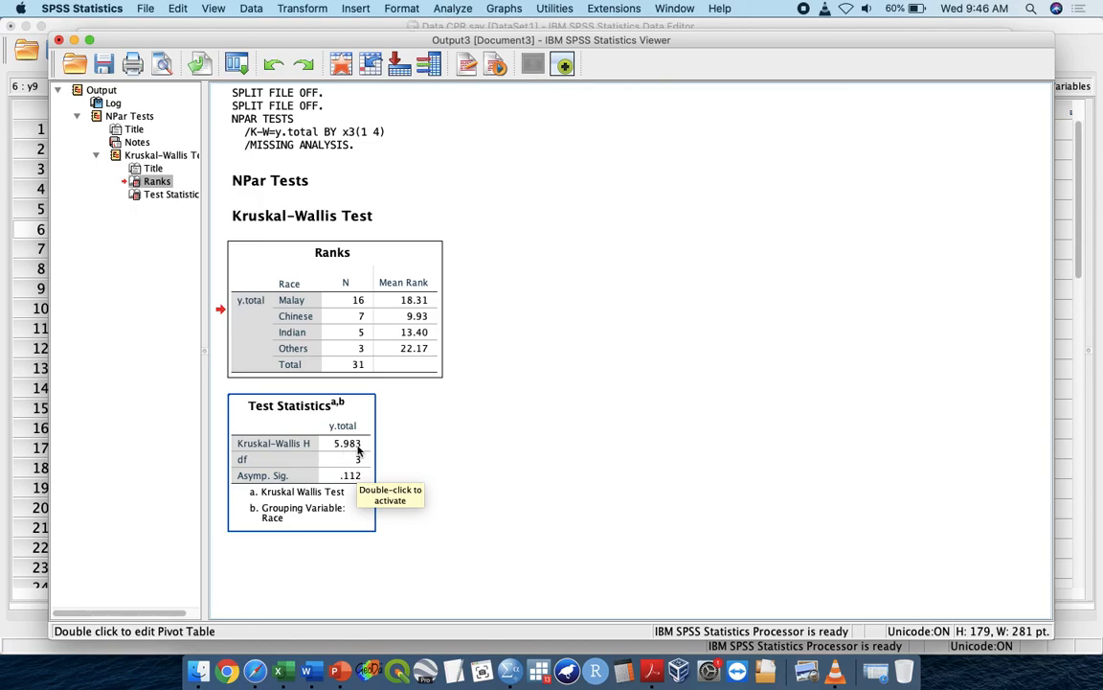
key(ctrl+Up)
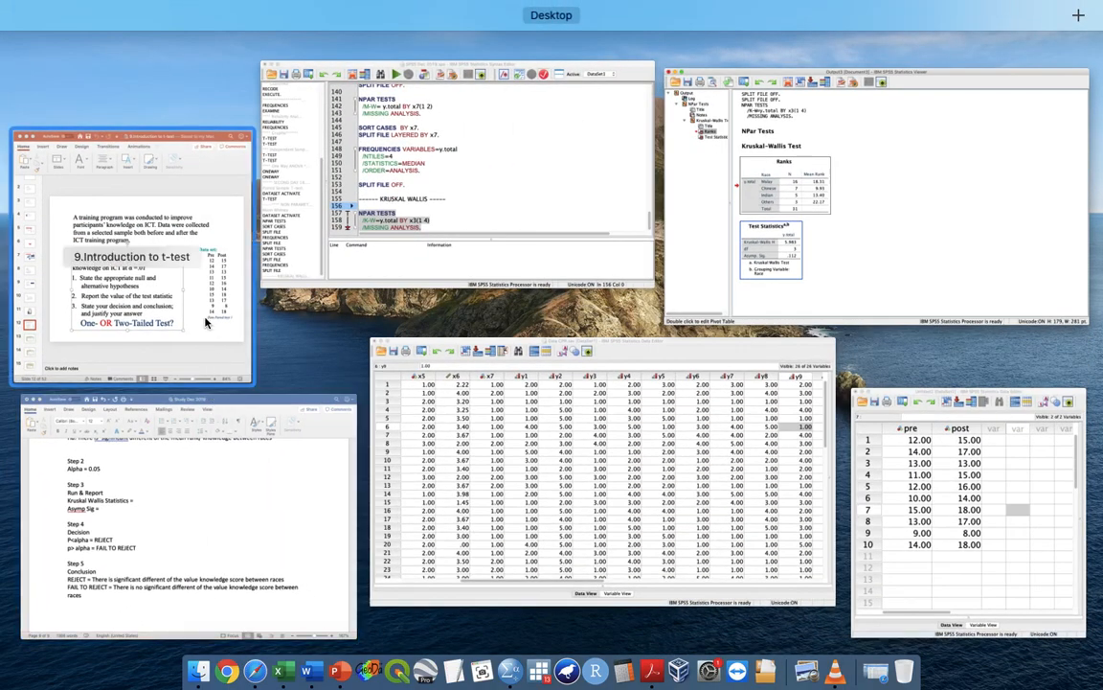
click(264, 479)
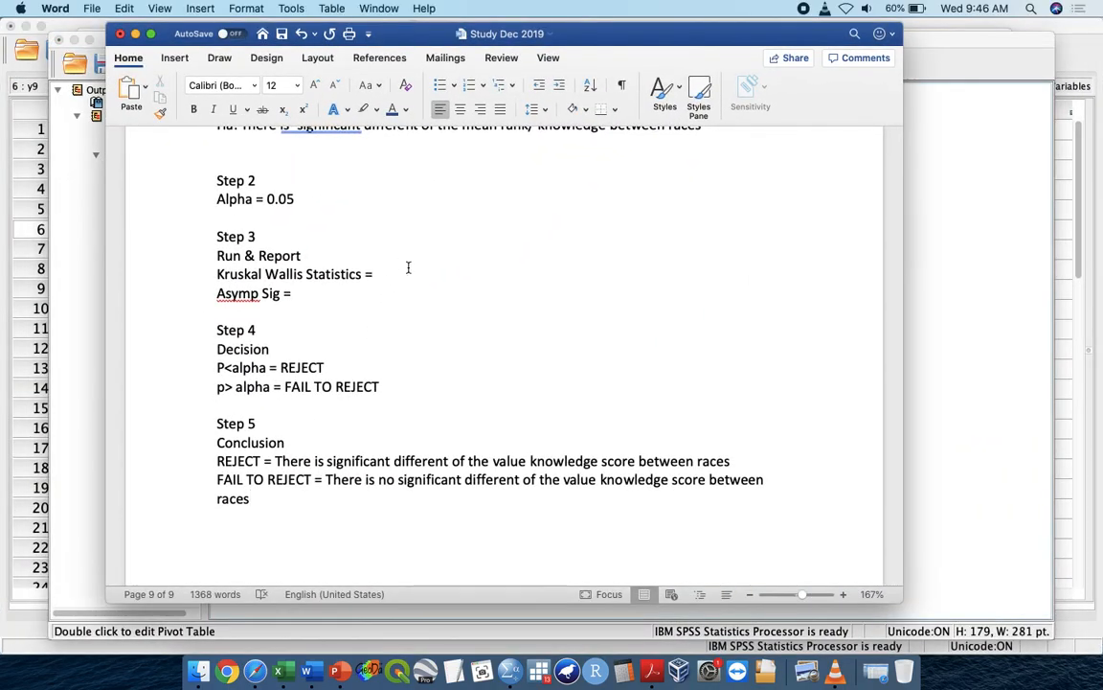
click(409, 272)
text(5.983)
click(394, 294)
click(964, 394)
key(ctrl+Up)
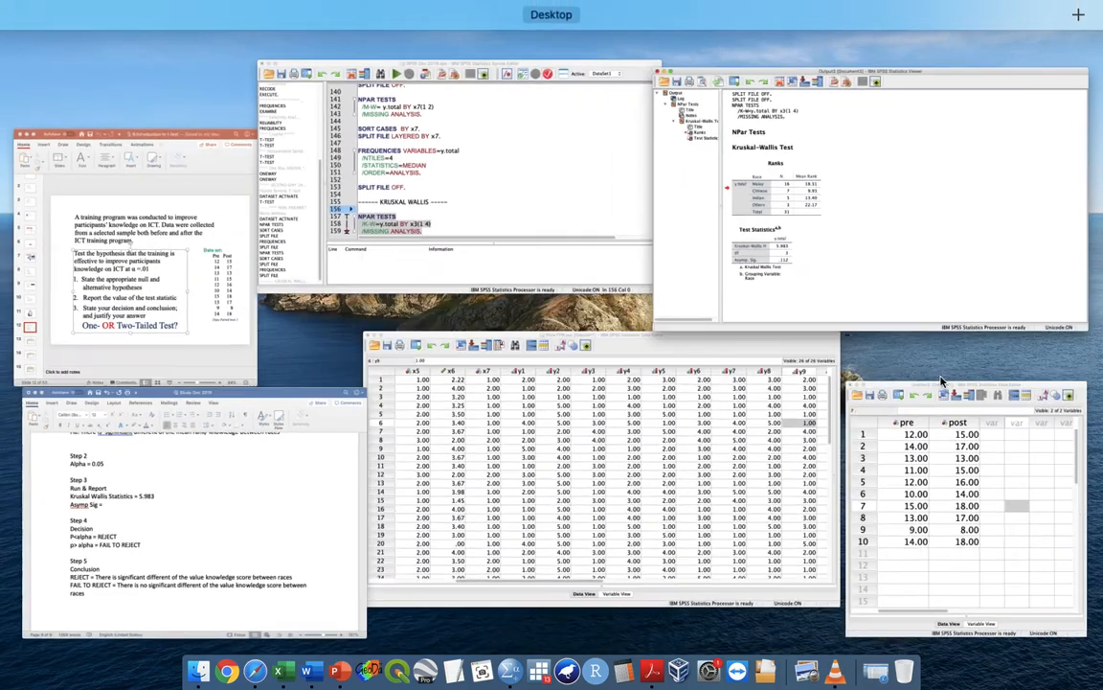
click(224, 393)
text(0.112)
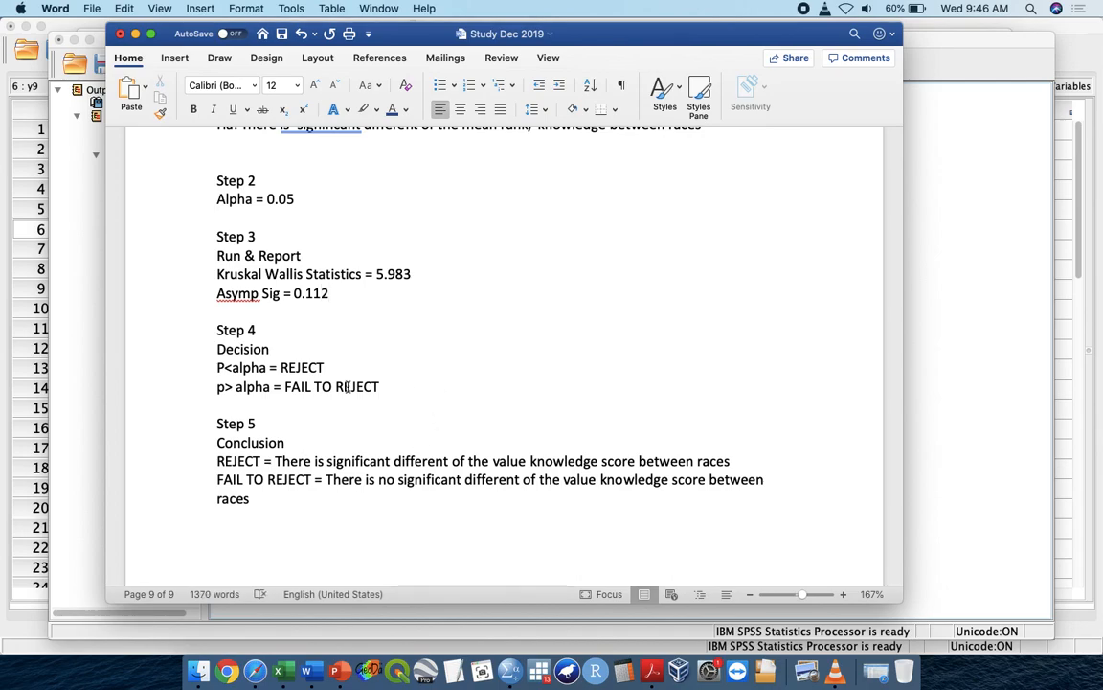
Highlight the "p> alpha = FAIL TO REJECT" line and the whole FAIL TO REJECT conclusion in yellow.
click(152, 393)
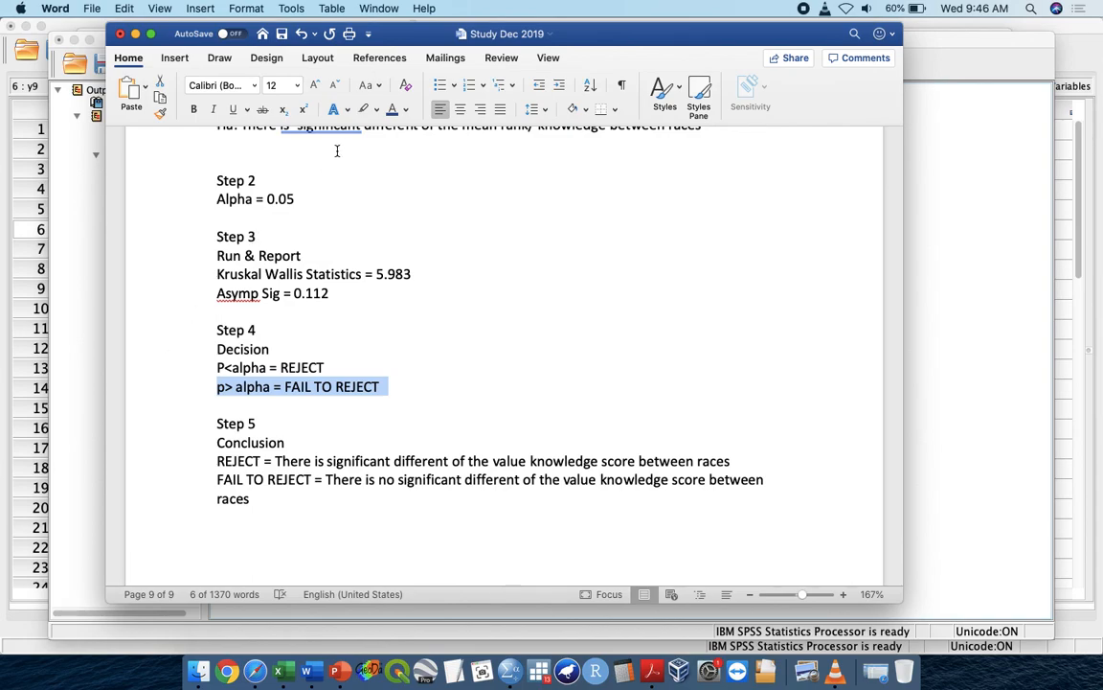
click(375, 109)
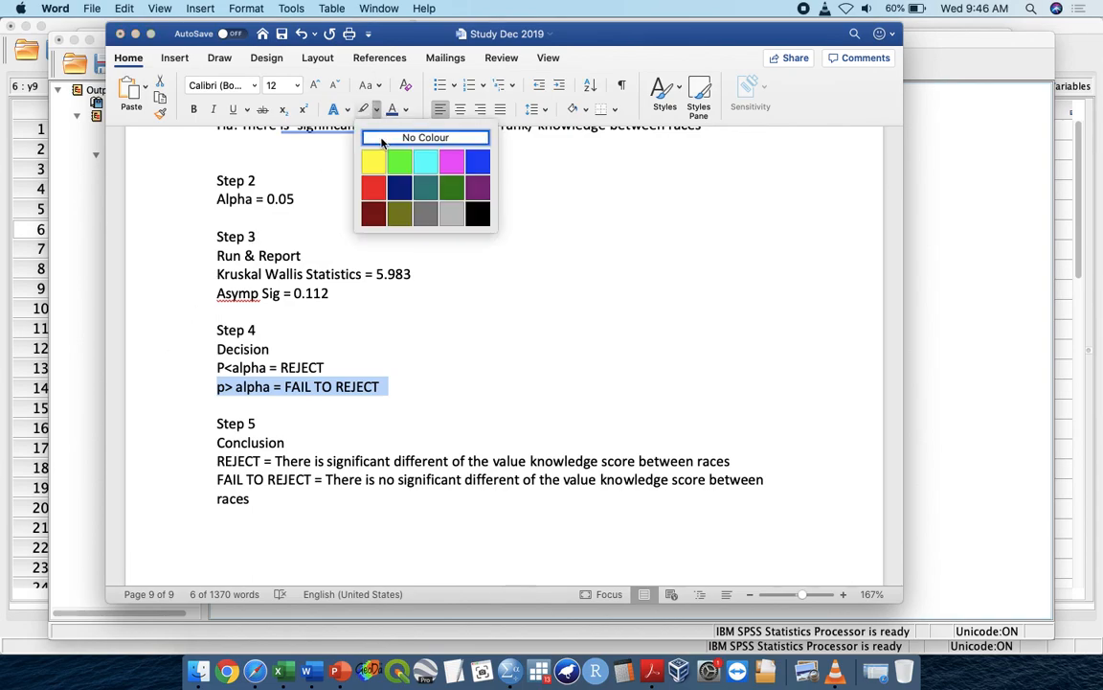
click(378, 164)
click(153, 481)
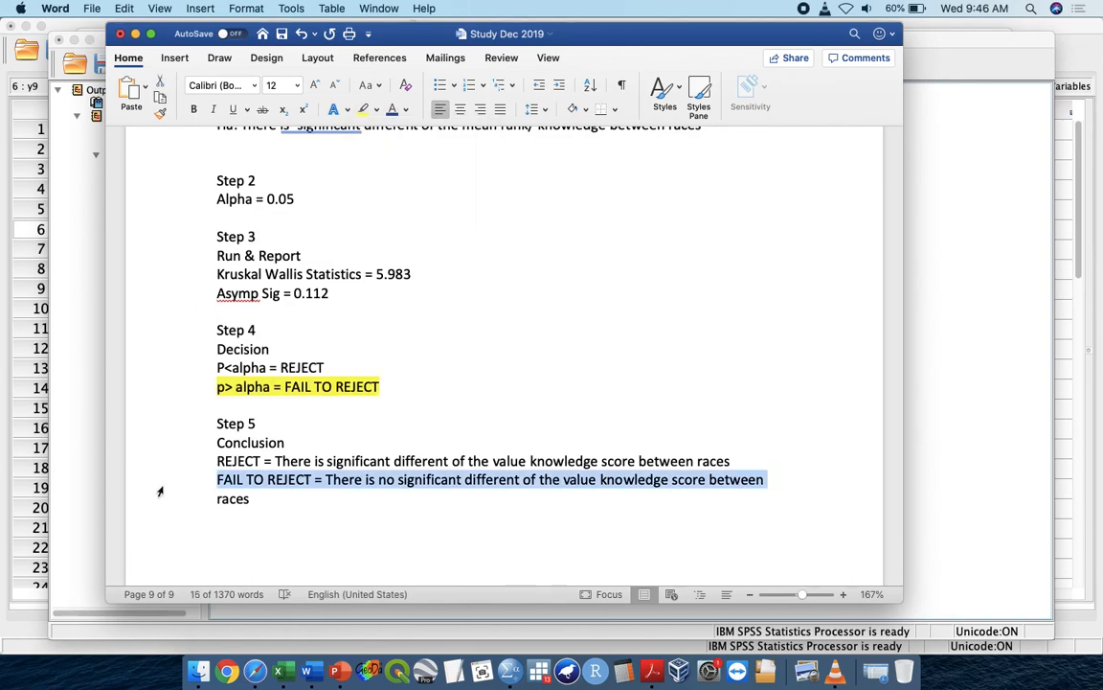
shift+click(159, 511)
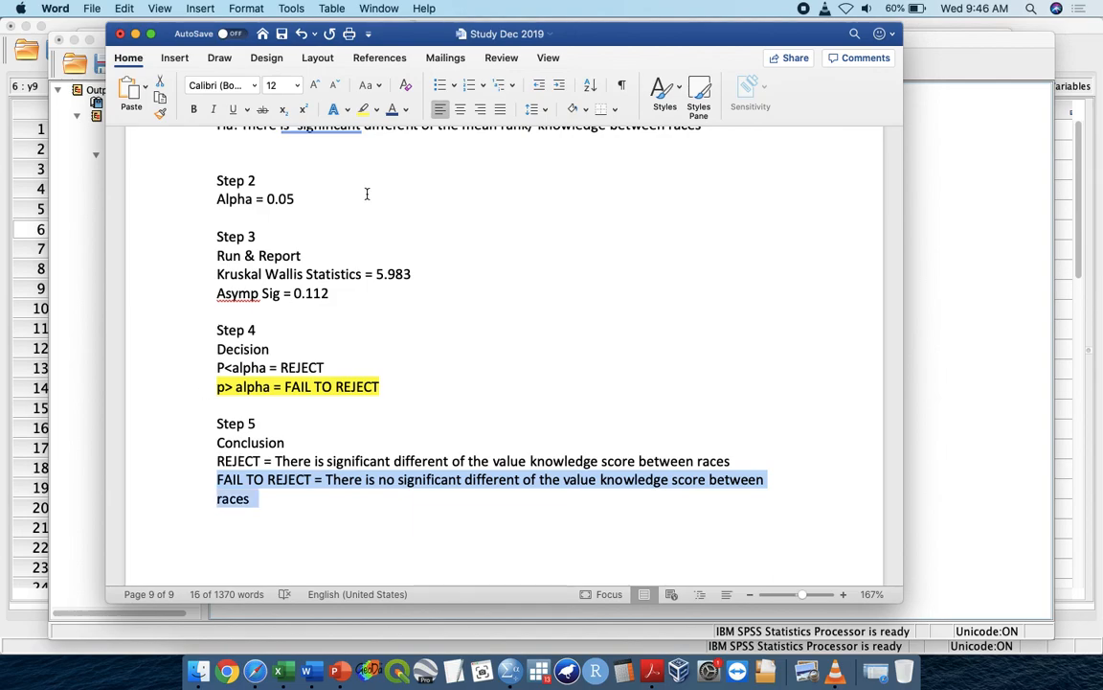
click(363, 112)
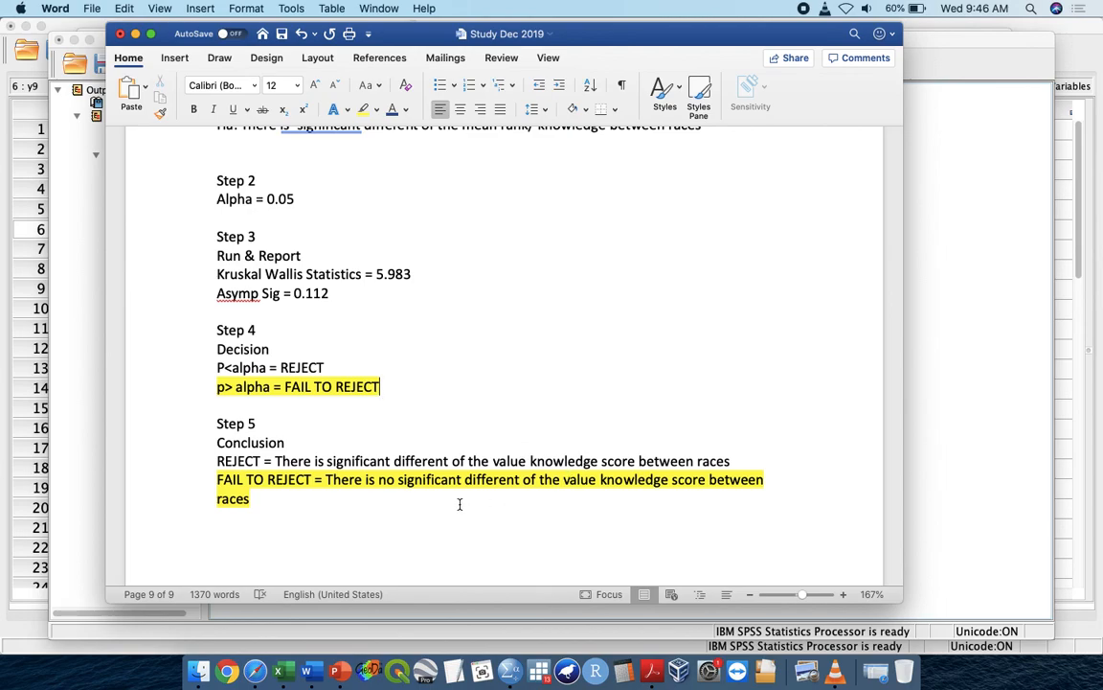
Copy the Mann Whitney results table with its title and note and paste it below the Step 5 conclusion.
scroll(460, 500, up, 10)
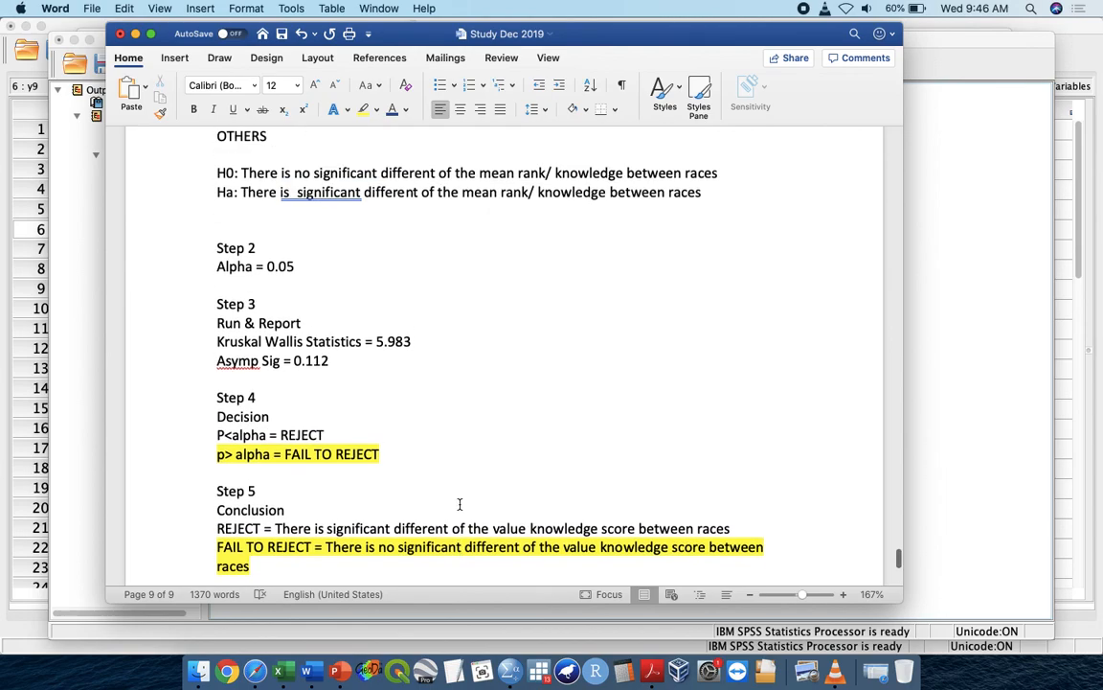
drag(165, 278, 180, 352)
key(super+c)
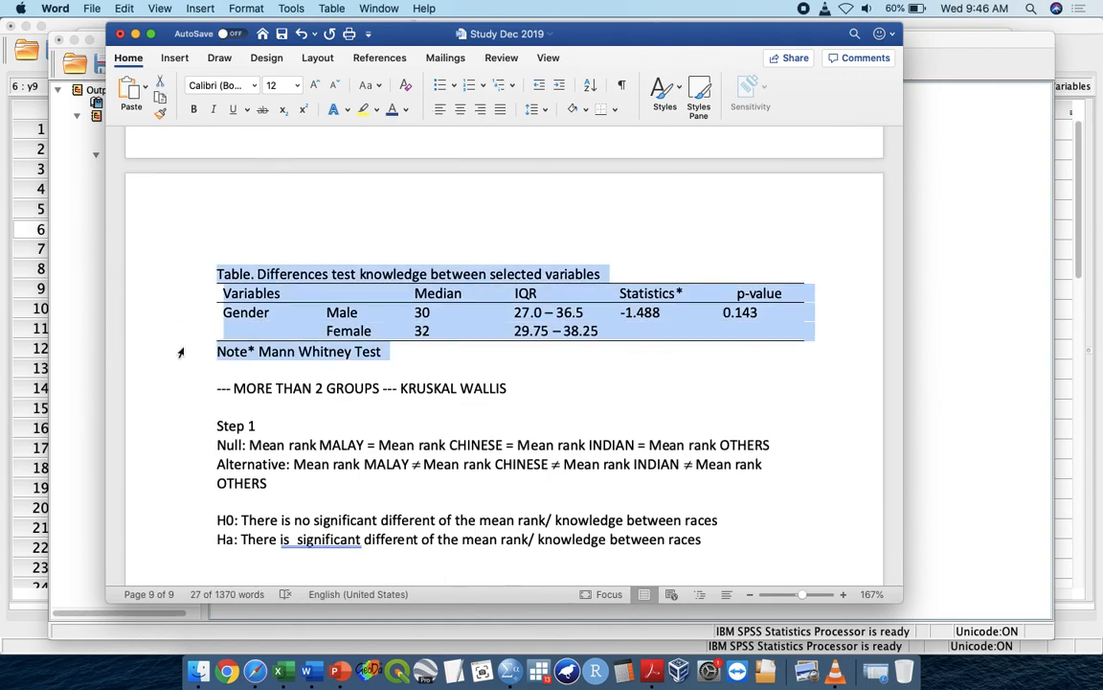
scroll(180, 351, down, 10)
click(285, 295)
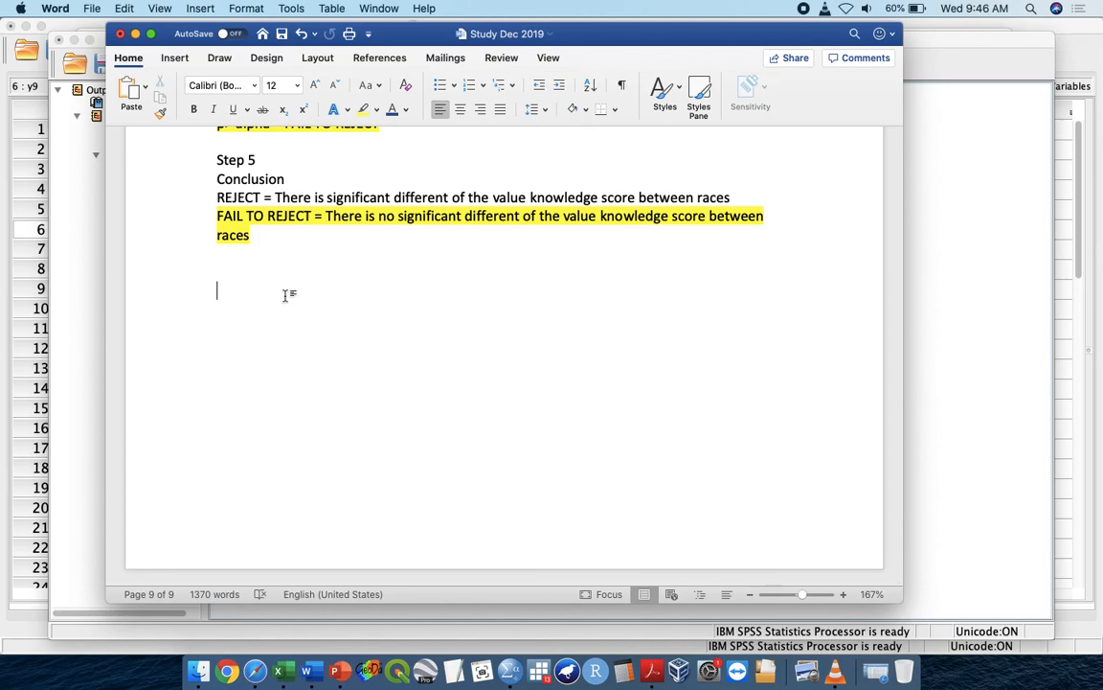
key(super+v)
Relabel the pasted table's variable as Races and its two groups as Malay and Chinese.
click(265, 328)
key(BackSpace)
key(BackSpace)
key(BackSpace)
key(BackSpace)
key(BackSpace)
key(BackSpace)
text(Races)
key(Tab)
text(Malay)
key(Down)
key(Right)
key(BackSpace)
key(BackSpace)
key(BackSpace)
key(BackSpace)
key(BackSpace)
key(BackSpace)
text(Chinese)
Add two rows labelled Indian and Other below Chinese in the races table.
key(Tab)
key(Tab)
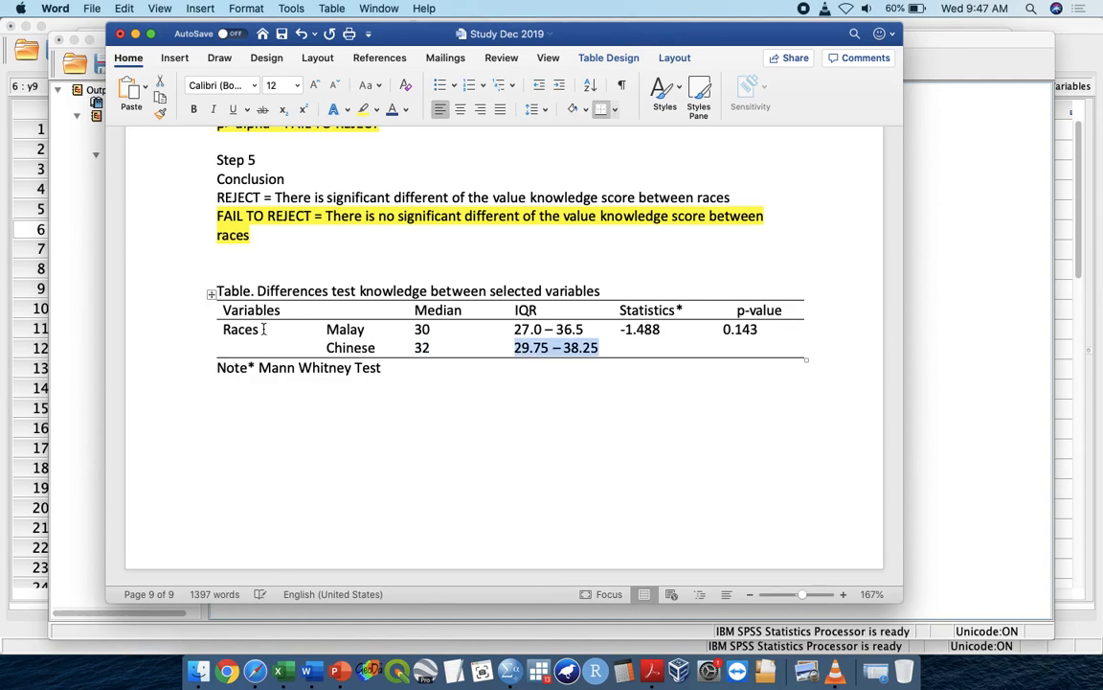
key(Tab)
text(Indian)
key(Tab)
key(Tab)
key(Tab)
key(Tab)
key(Tab)
text(Other)
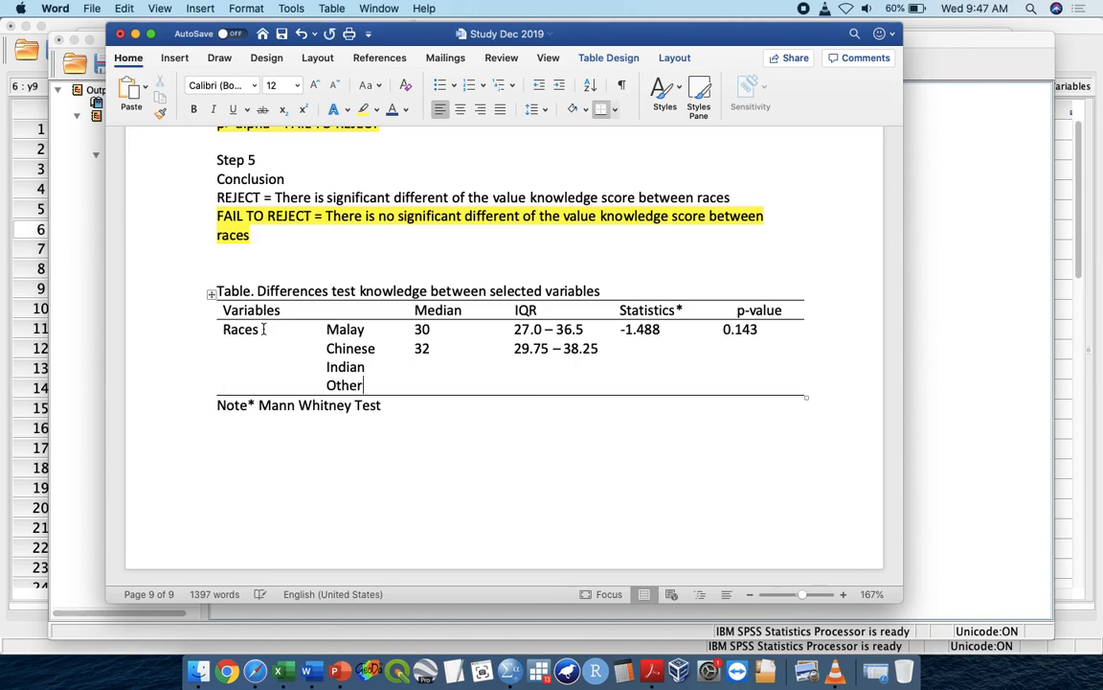
drag(436, 328, 552, 349)
key(BackSpace)
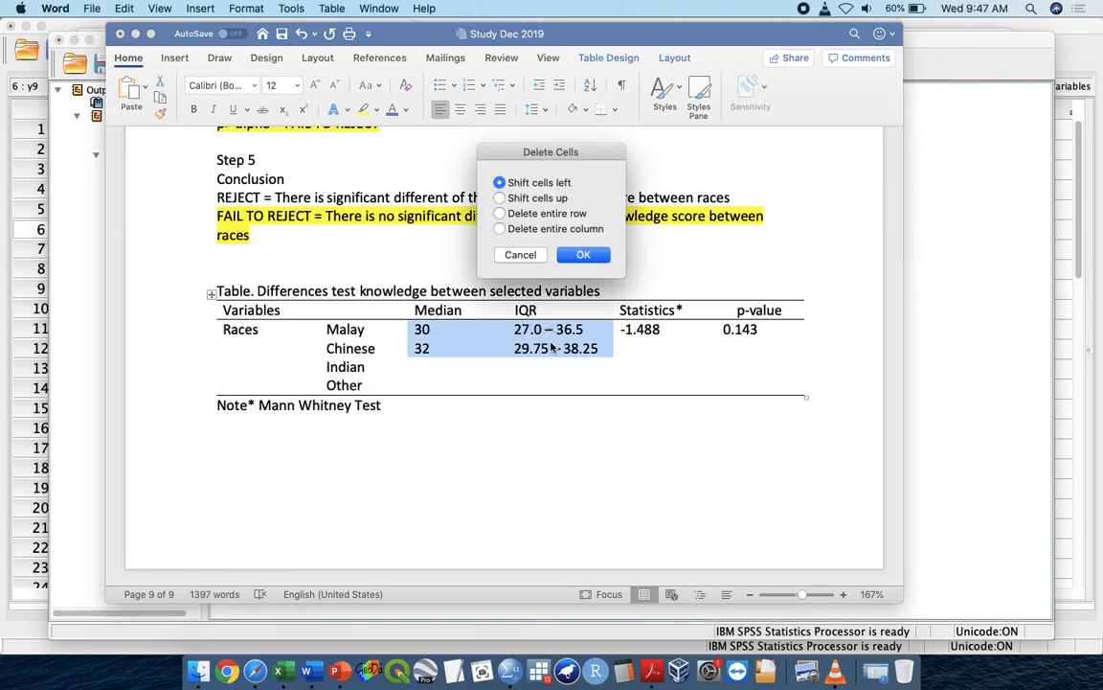
click(520, 253)
Clear the old median and IQR values from the Malay and Chinese rows of the races table.
click(377, 336)
key(Tab)
key(BackSpace)
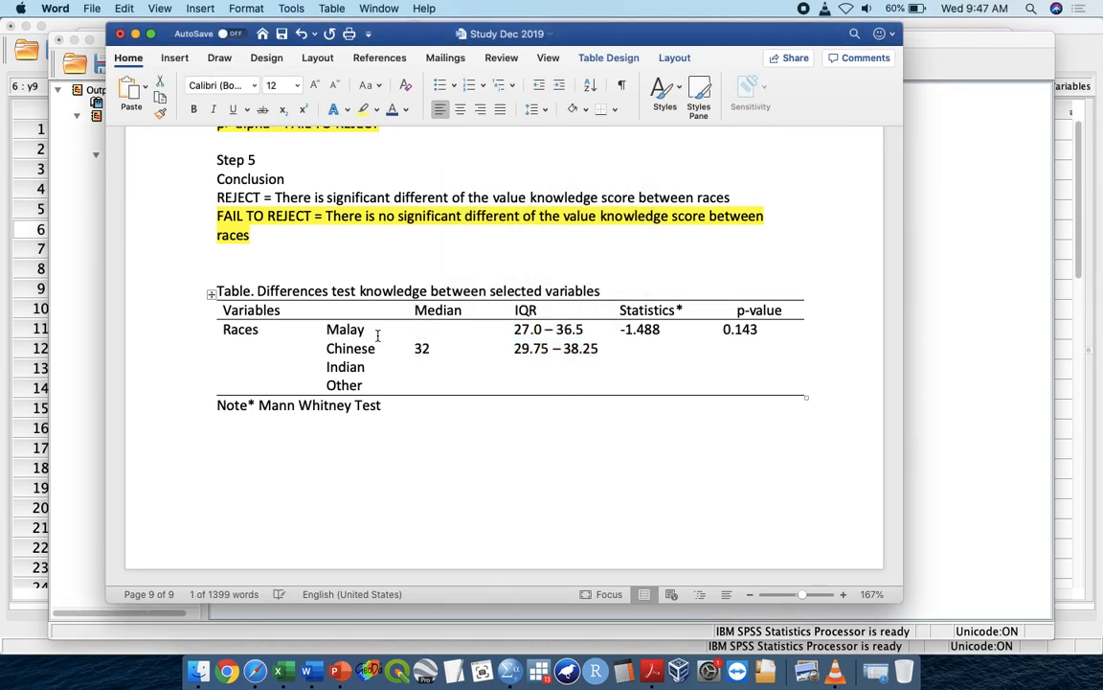
key(Tab)
key(BackSpace)
key(Tab)
key(Tab)
key(Tab)
key(Tab)
key(Tab)
key(BackSpace)
key(Tab)
key(Tab)
key(Left)
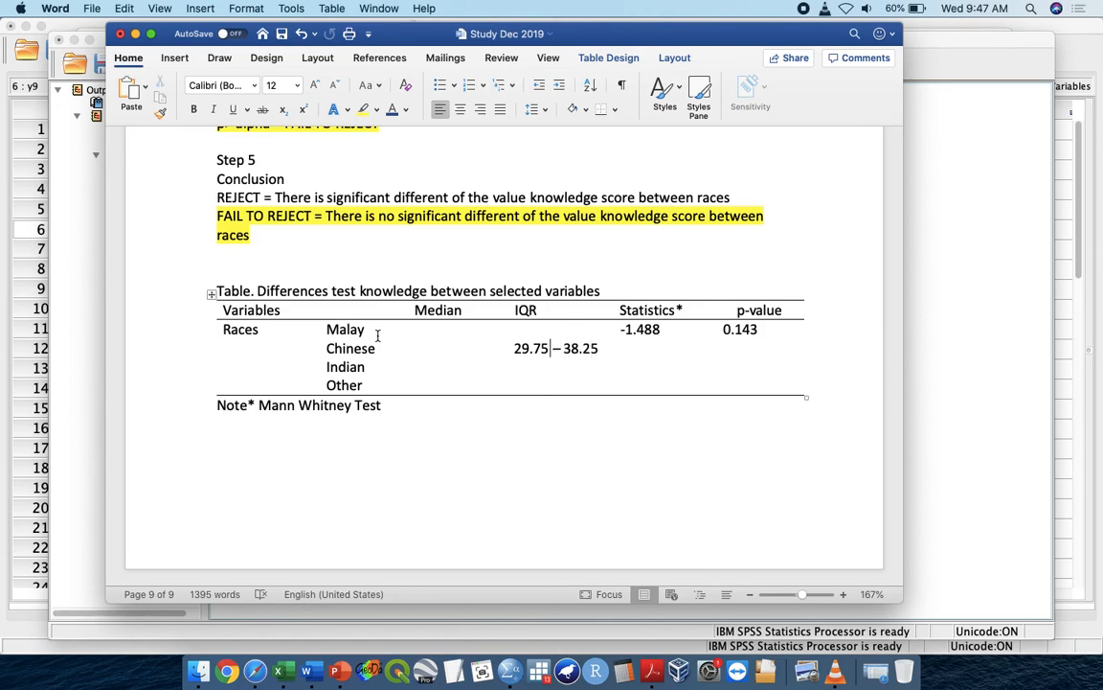
key(Tab)
key(BackSpace)
key(Tab)
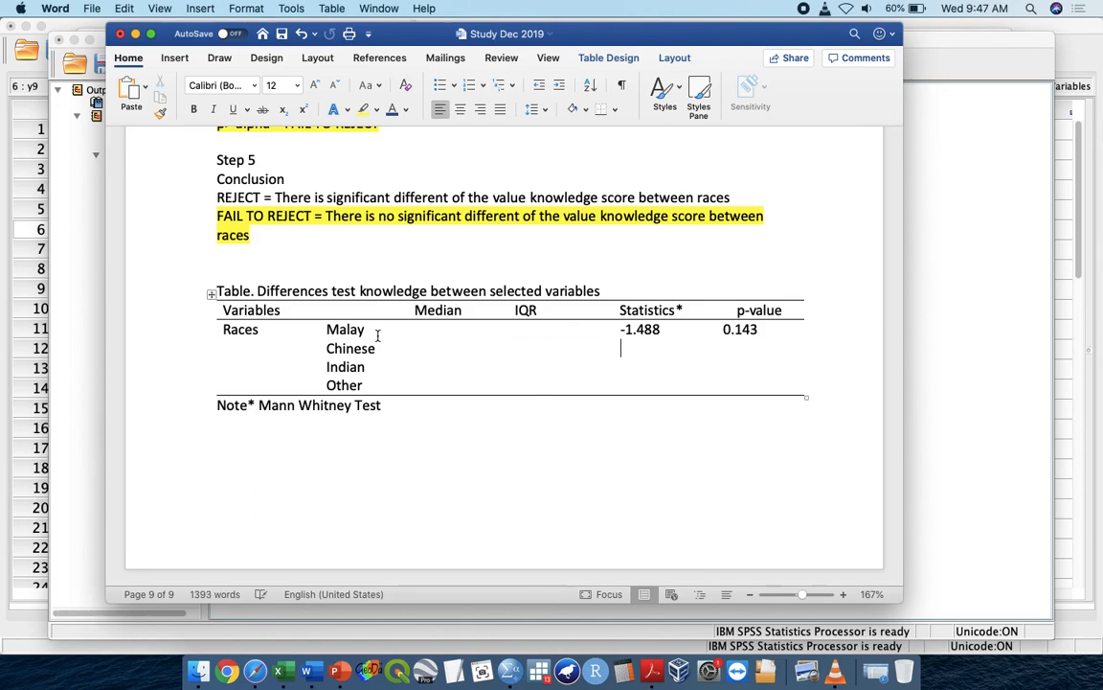
Set the races table's statistic to 5.983 and its p-value to 0.112.
key(Tab)
text(5.9)
scroll(377, 336, up, 5)
scroll(377, 335, down, 5)
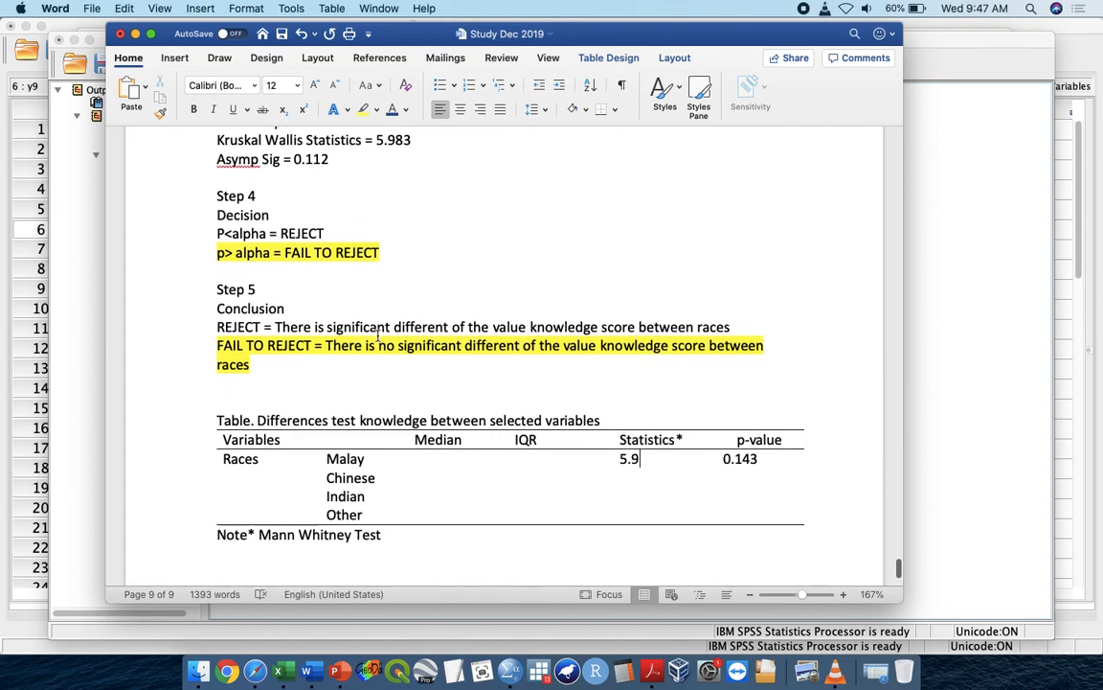
text(83)
key(Tab)
text(0.112)
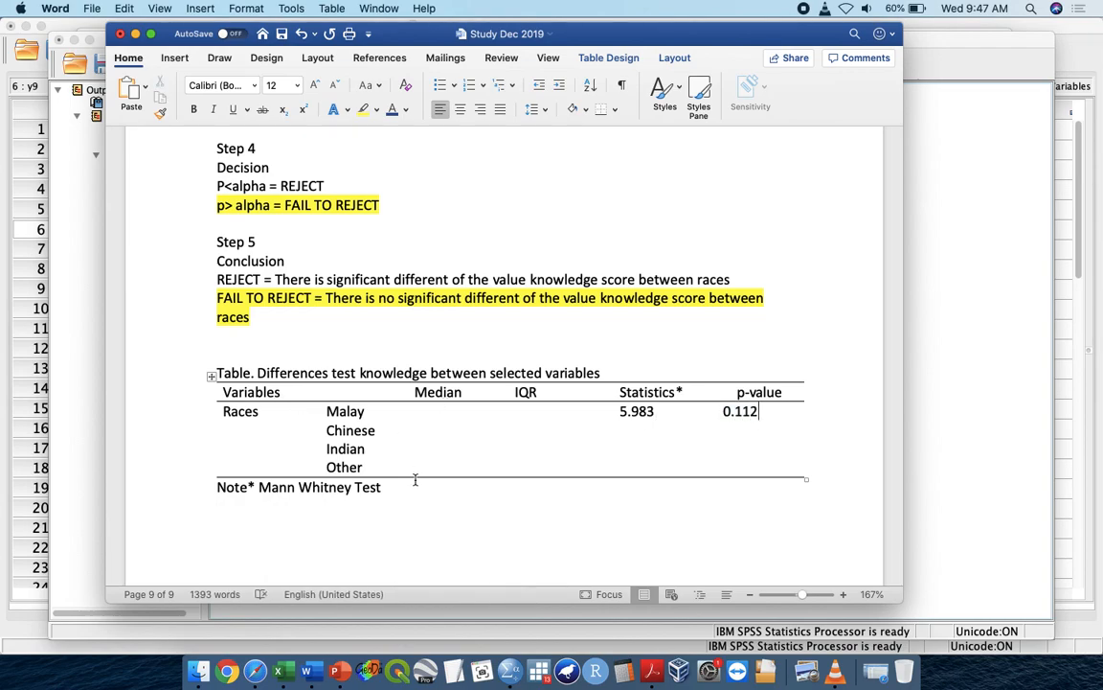
Change the test name in the note below the races table to "Kruskall Walis Test".
drag(411, 486, 280, 486)
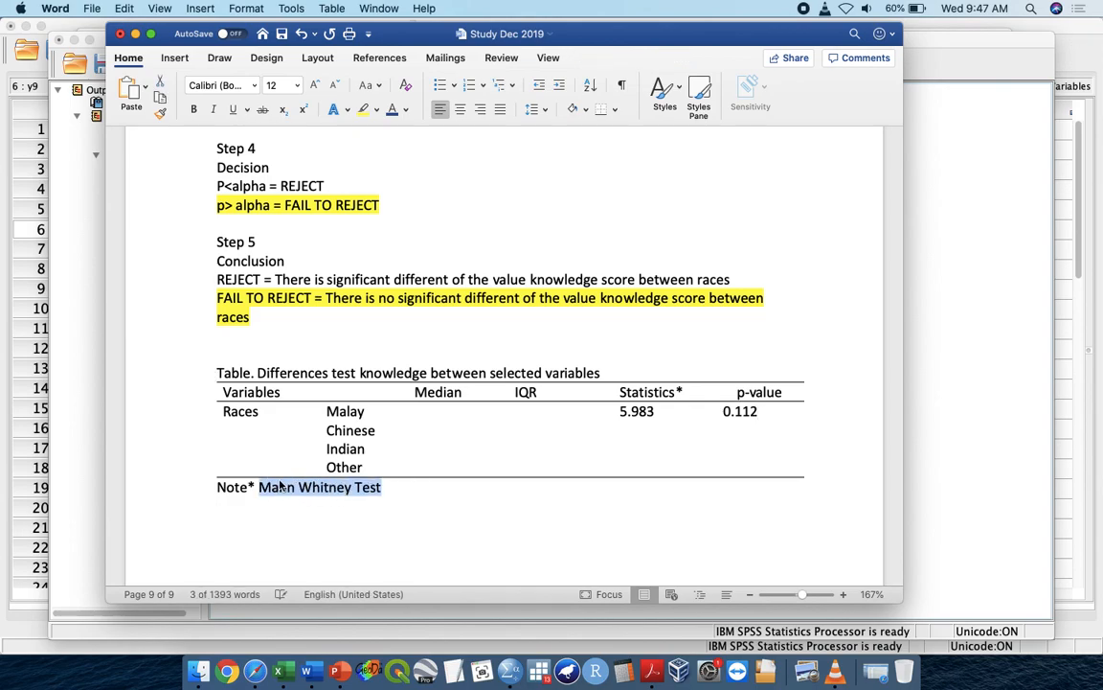
text(Kurs)
key(BackSpace)
text(ruskal)
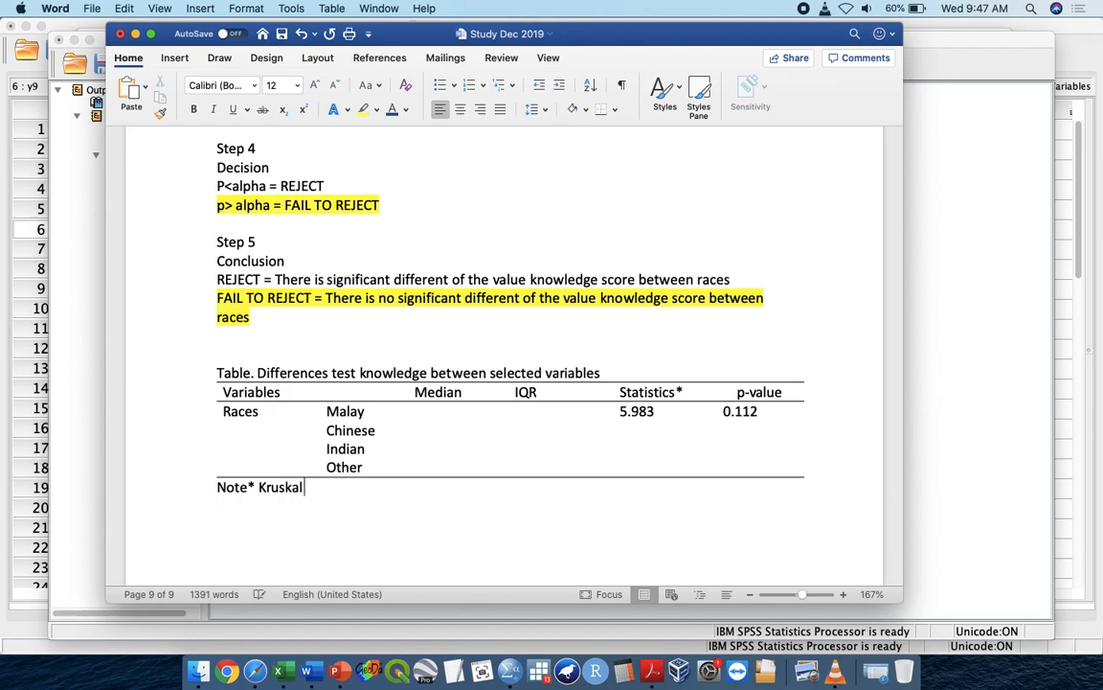
text(l Walis Test)
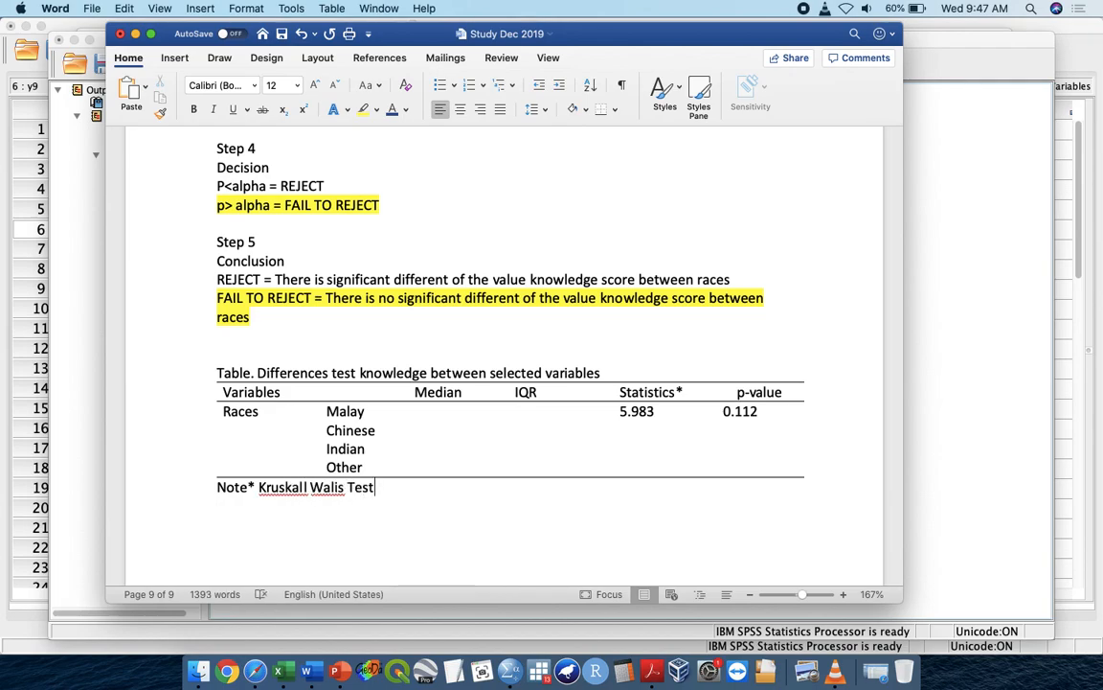
Switch to SPSS and run Frequencies on y.total for all cases with the median and quartiles, without frequency tables.
key(ctrl+Up)
click(779, 267)
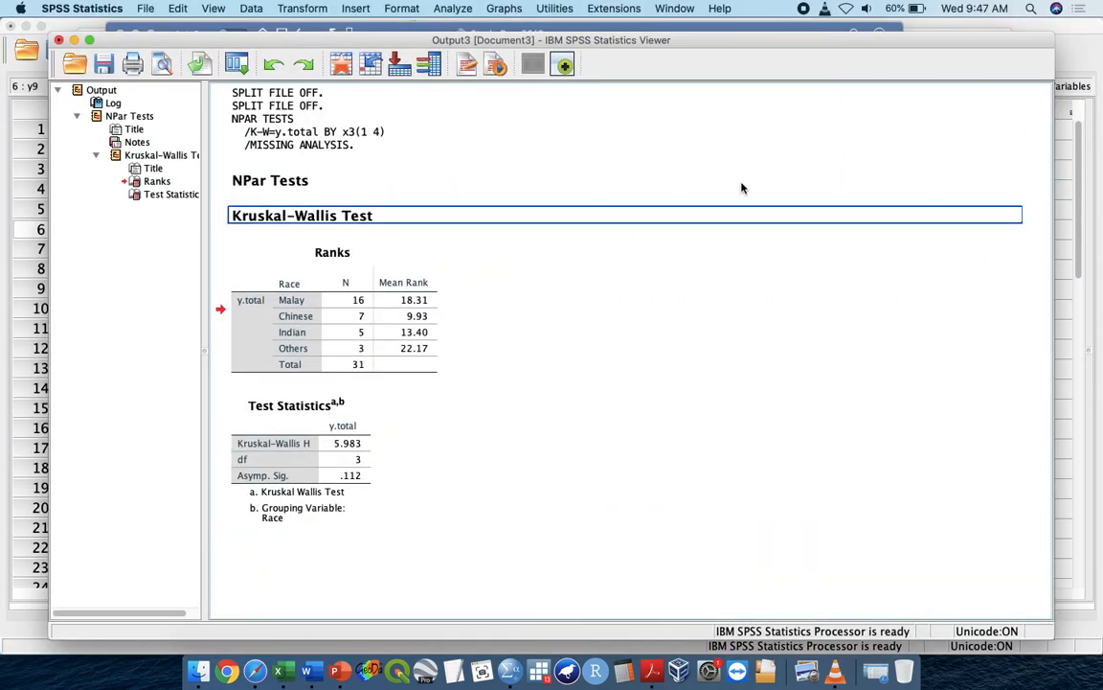
click(456, 19)
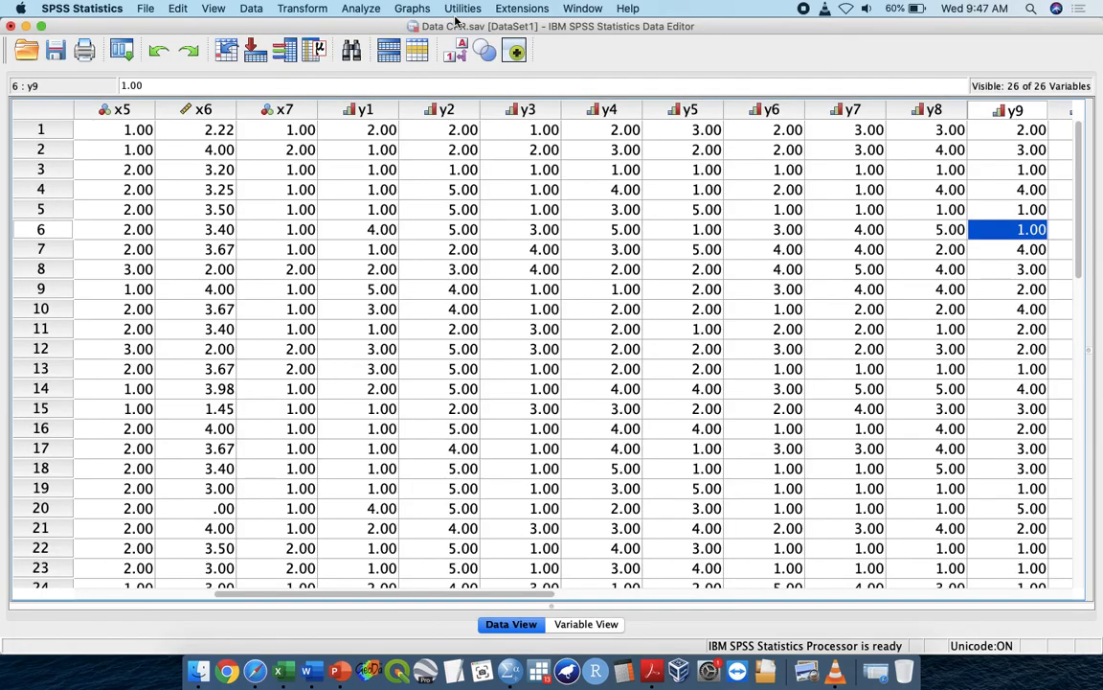
click(345, 10)
mouse_move(414, 43)
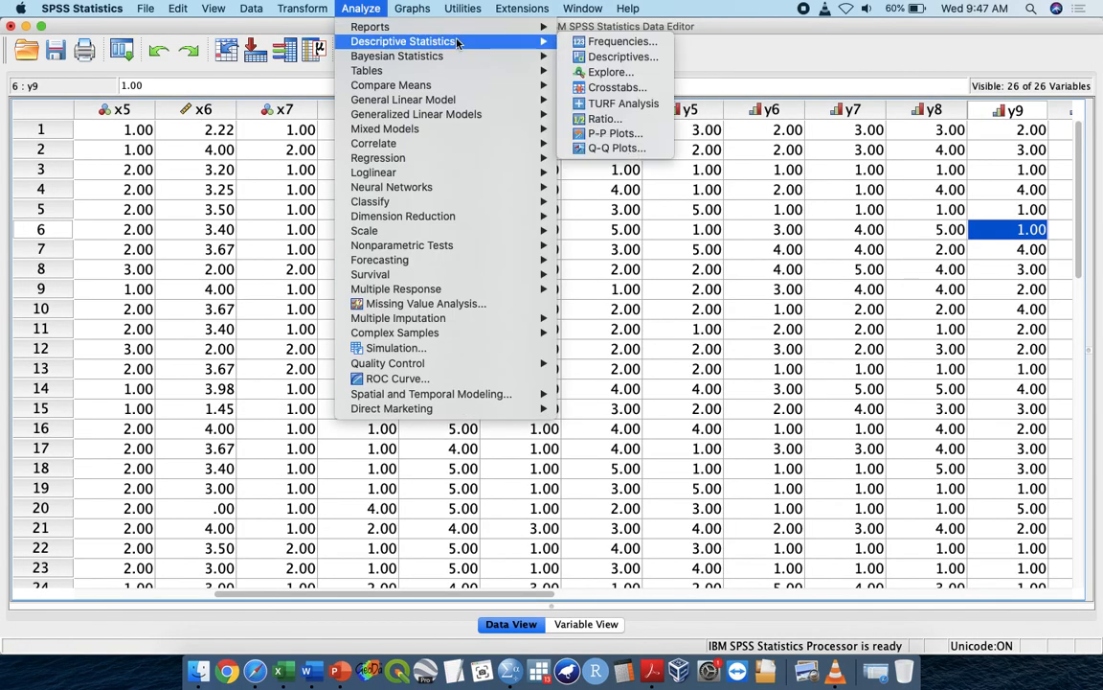
click(579, 42)
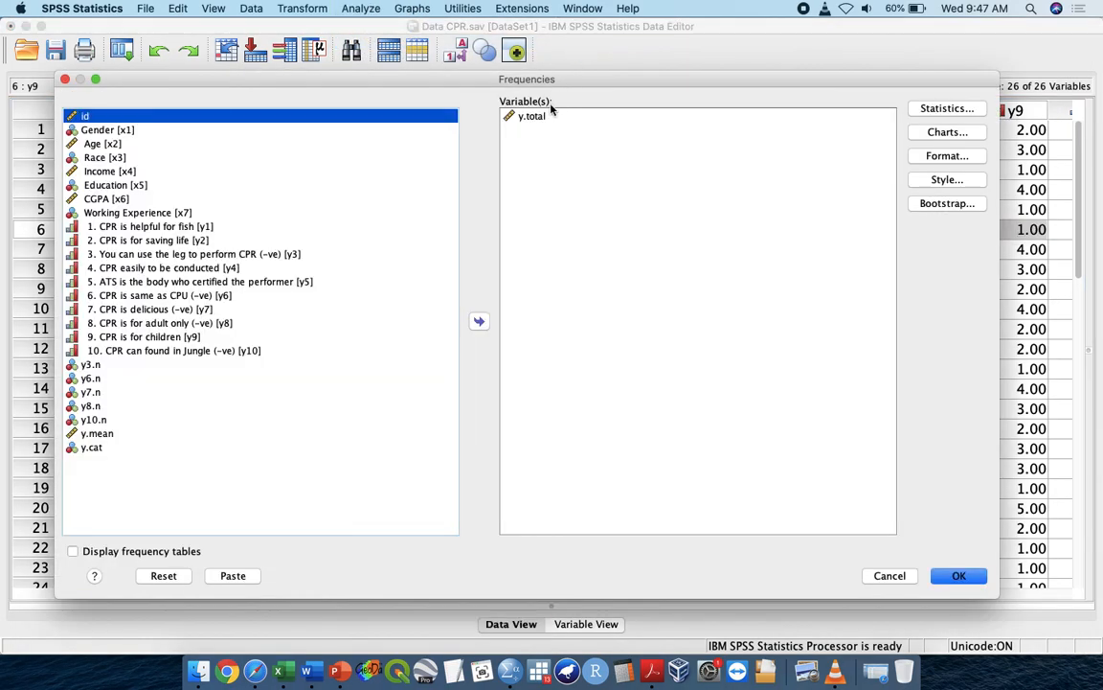
click(947, 108)
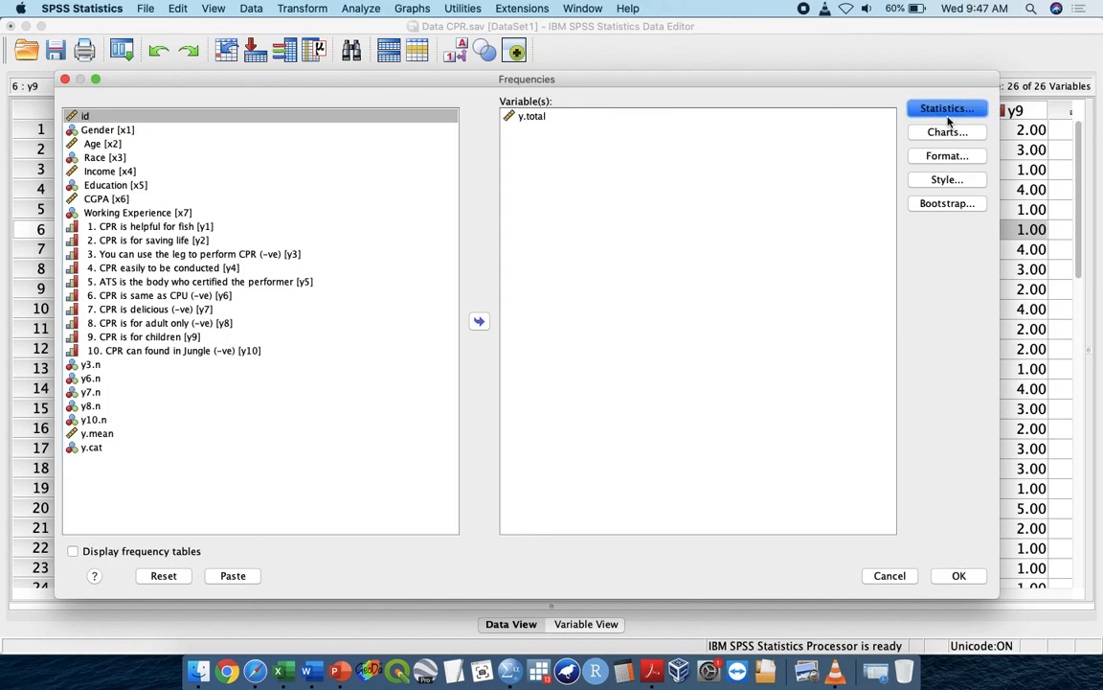
click(565, 548)
click(945, 576)
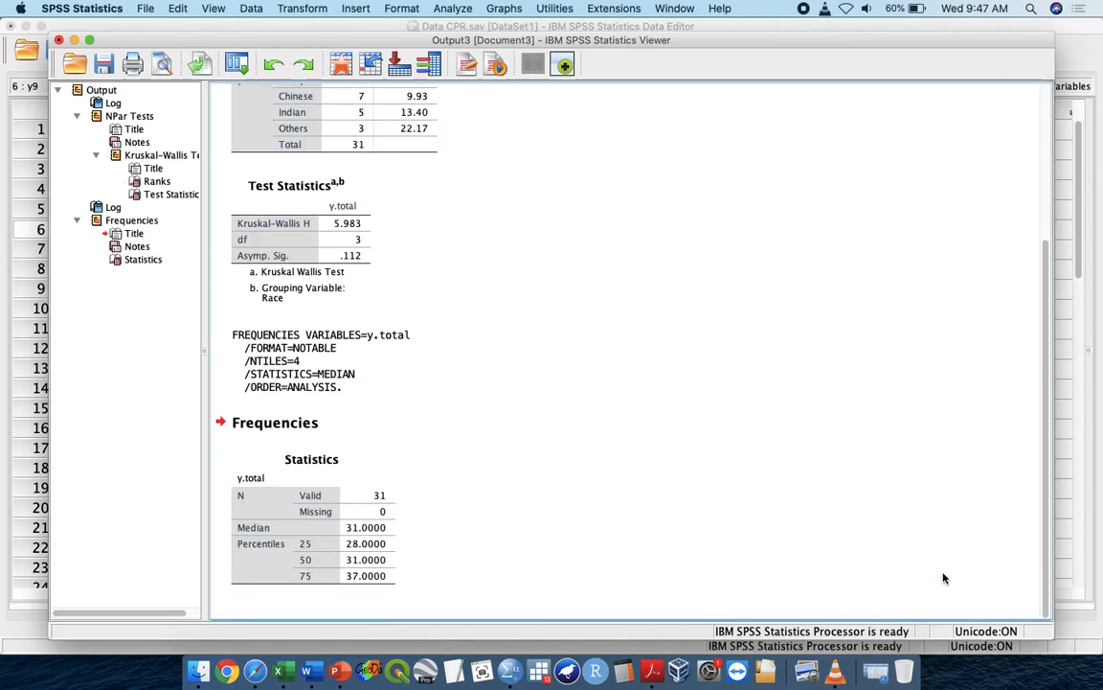
click(364, 539)
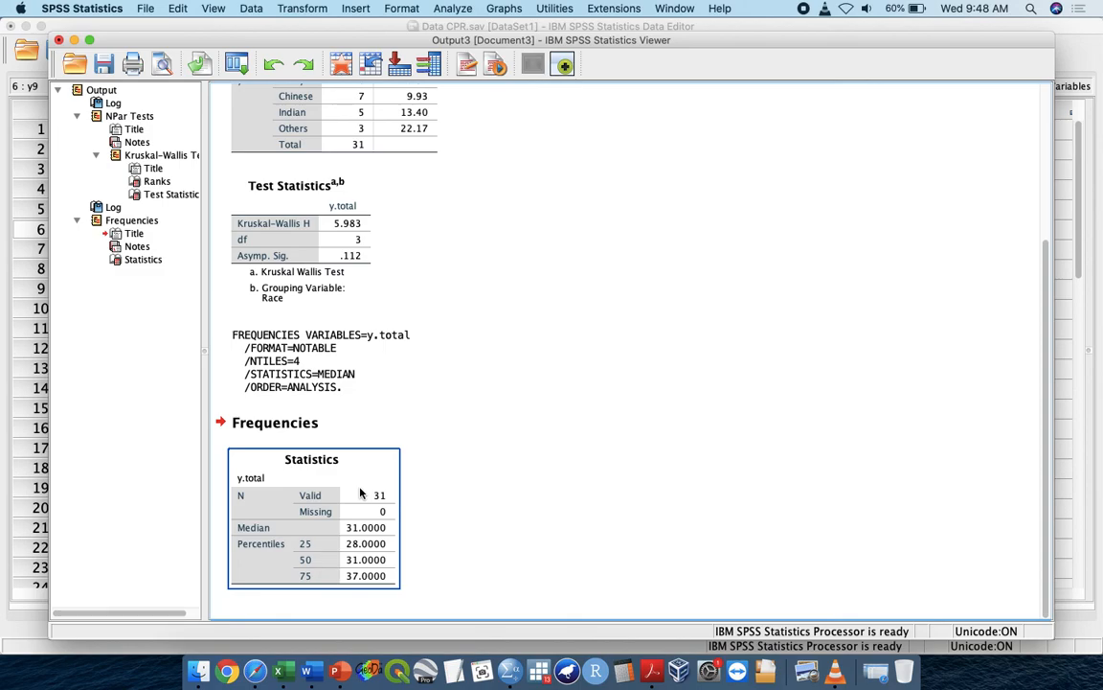
Split the file to compare groups by Race [x3], pasting the commands into the syntax and running them.
click(251, 9)
click(346, 375)
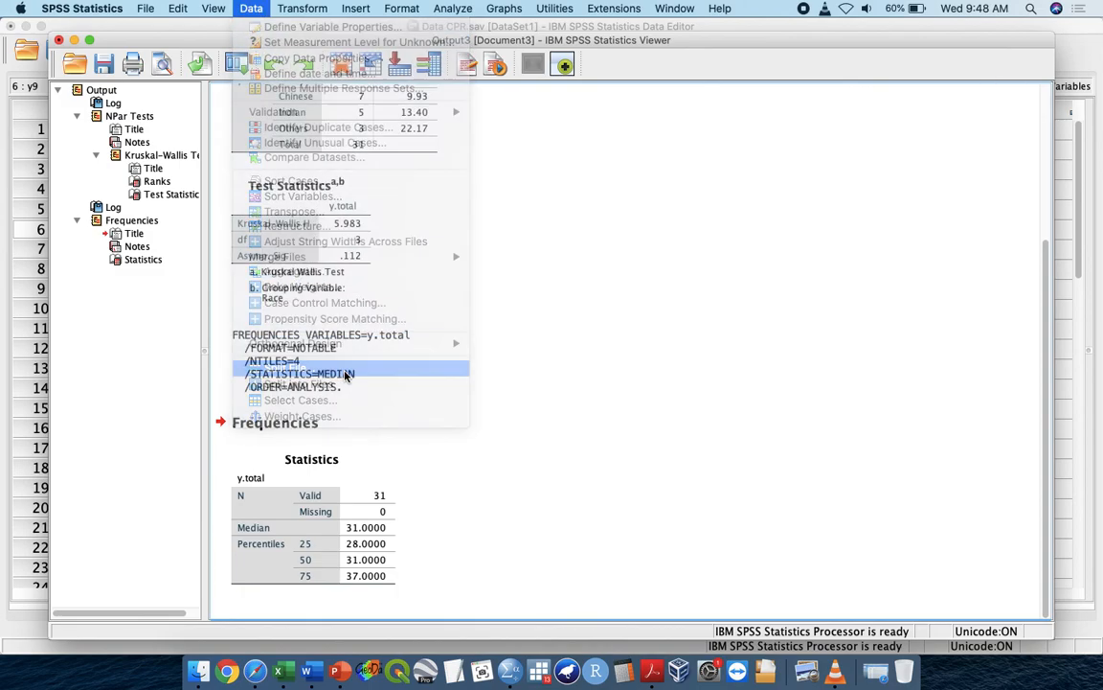
click(481, 205)
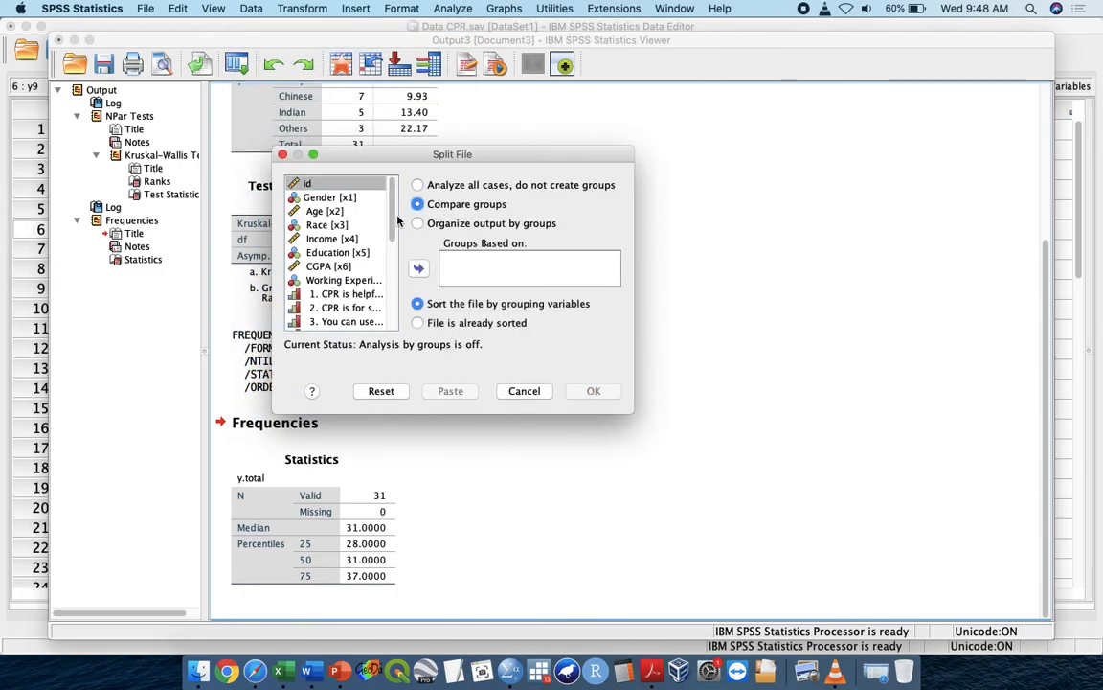
click(341, 224)
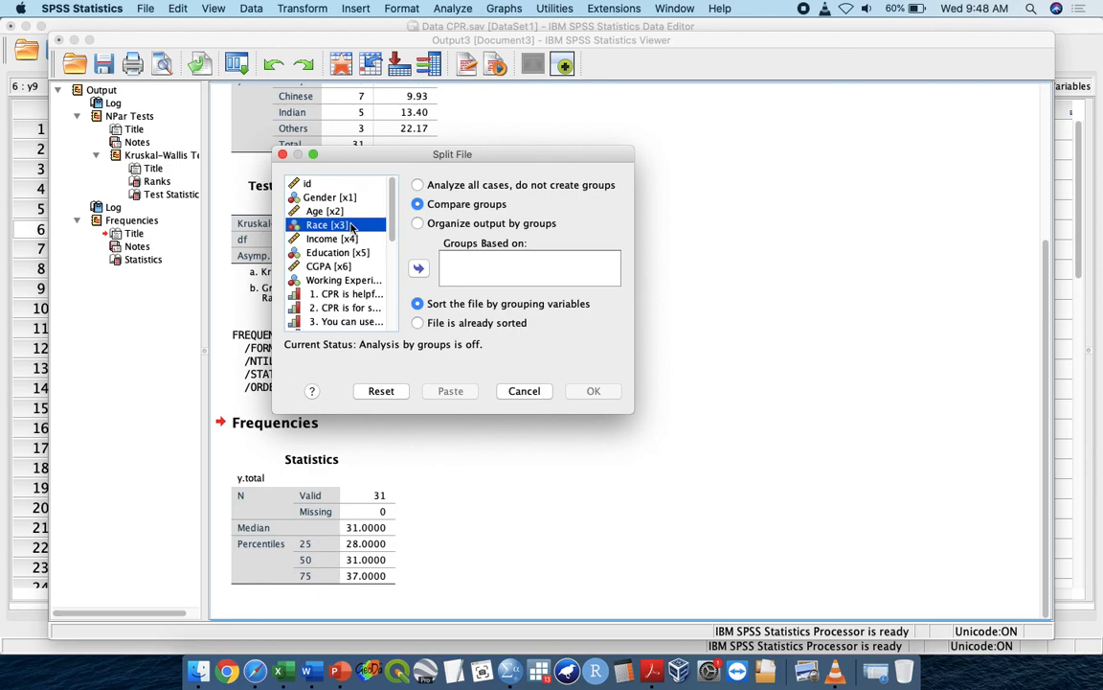
click(419, 268)
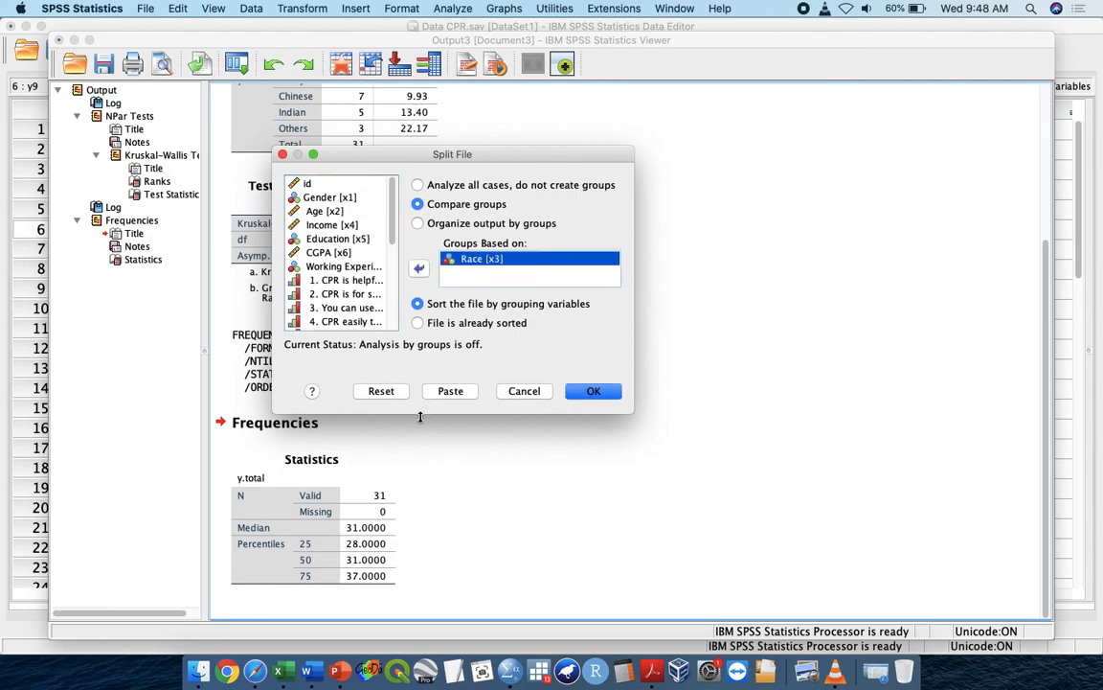
click(450, 398)
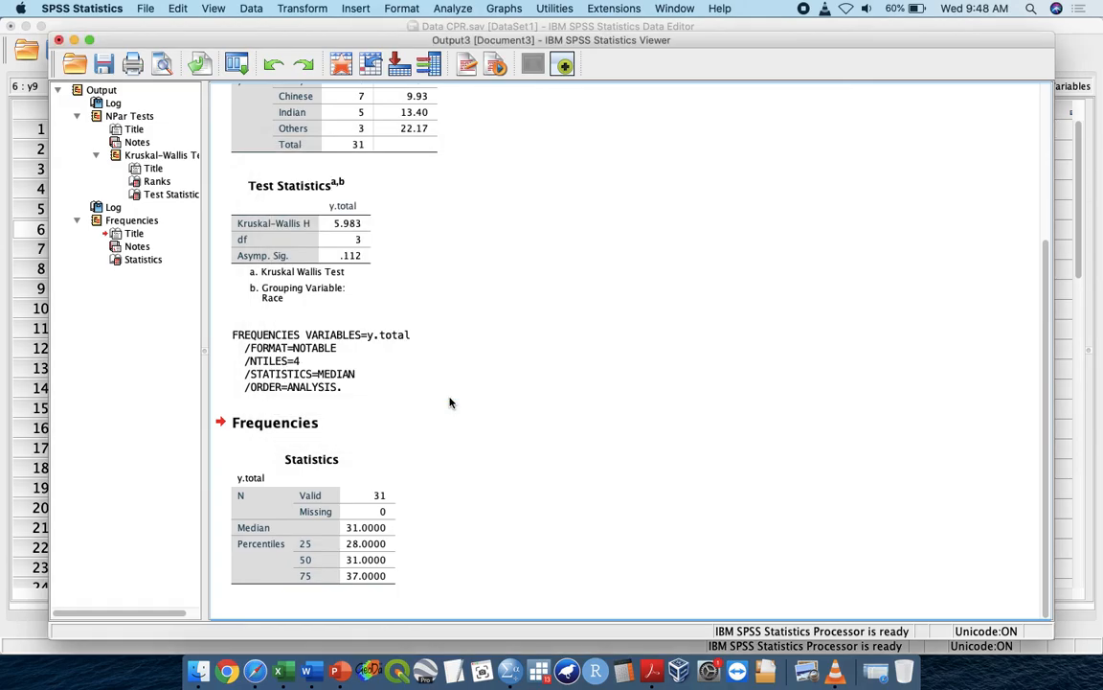
key(ctrl+Up)
click(464, 186)
drag(493, 418, 297, 407)
key(super+r)
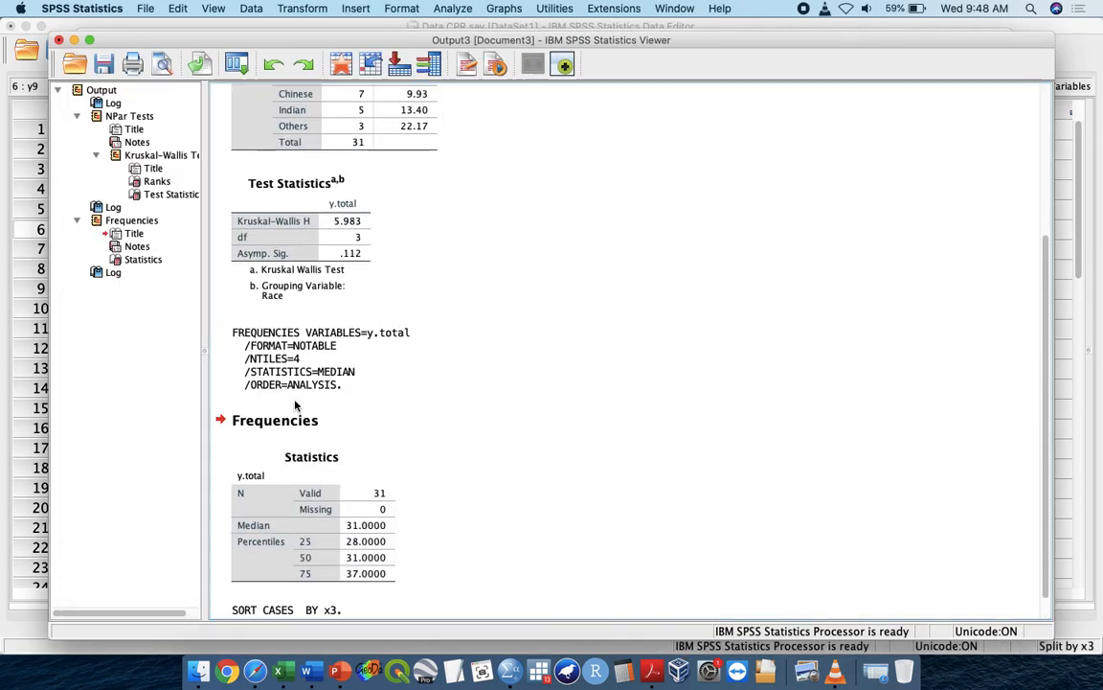
click(332, 587)
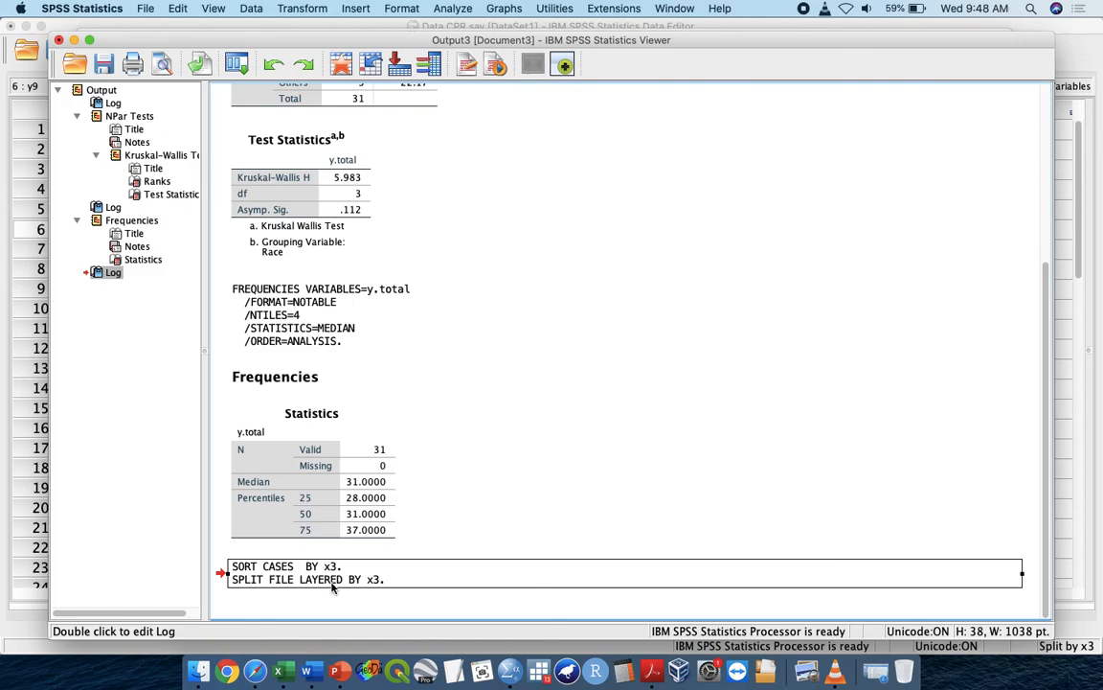
Reset the Frequencies settings, choose y.total as the variable and turn off the frequency tables.
click(452, 8)
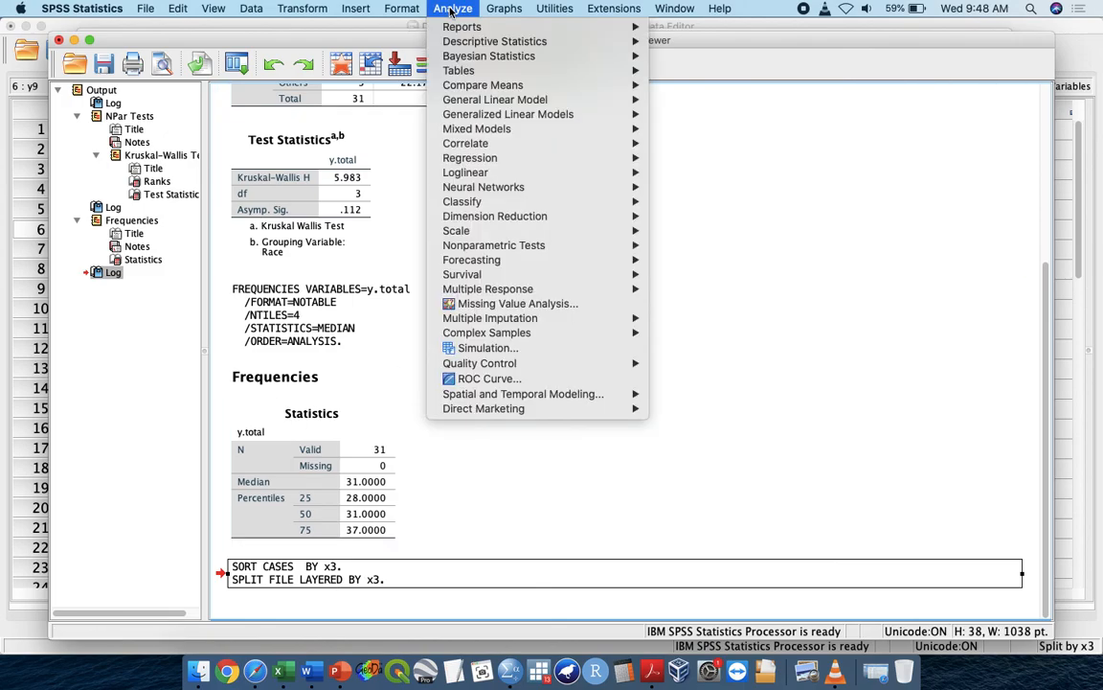
mouse_move(469, 45)
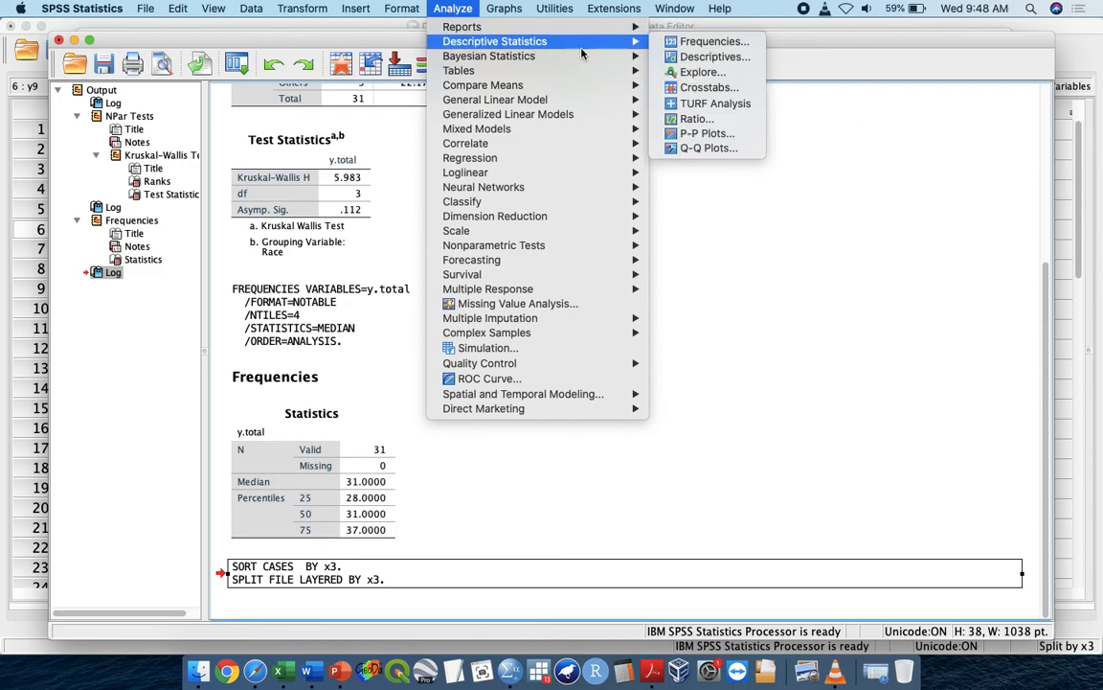
click(664, 42)
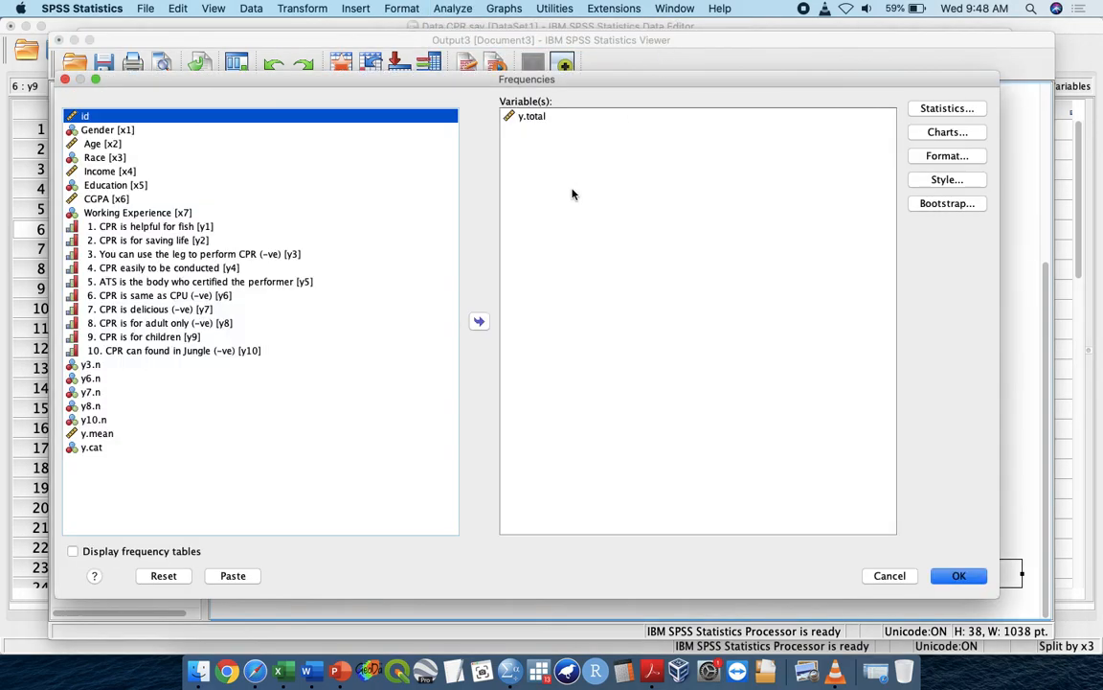
double_click(535, 121)
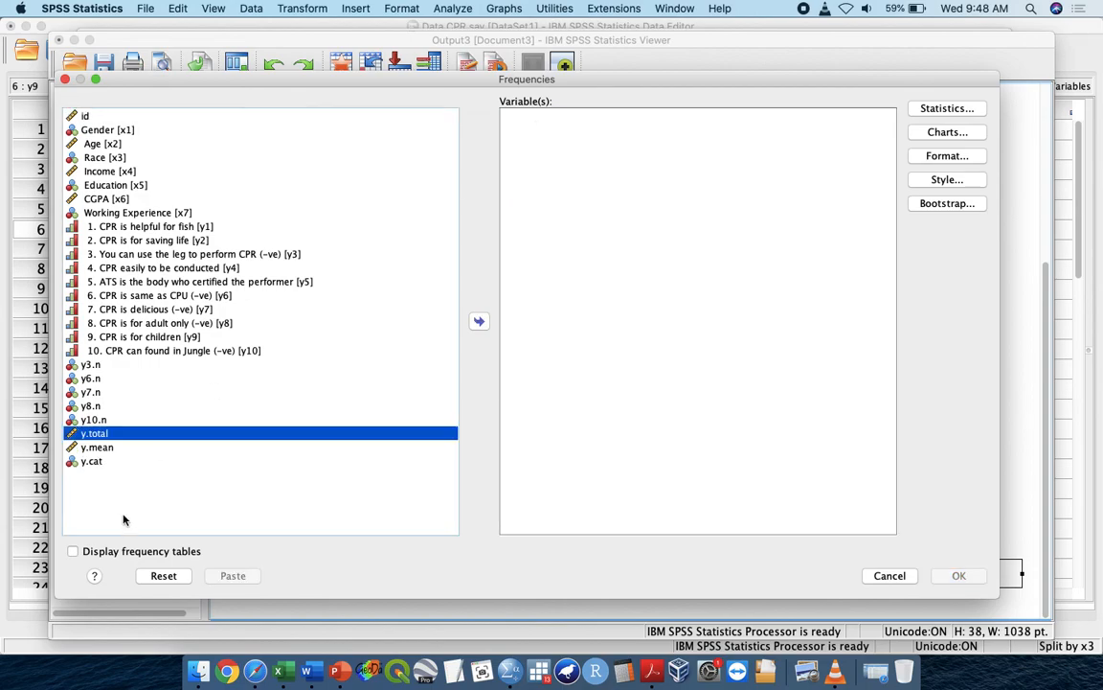
click(159, 579)
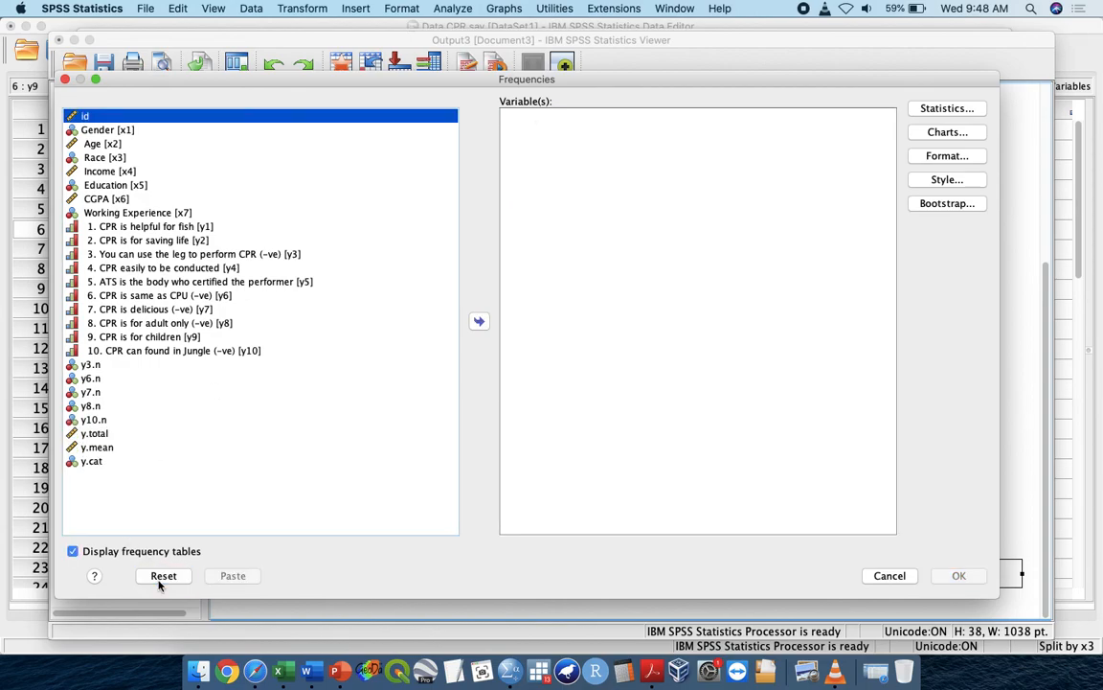
click(159, 579)
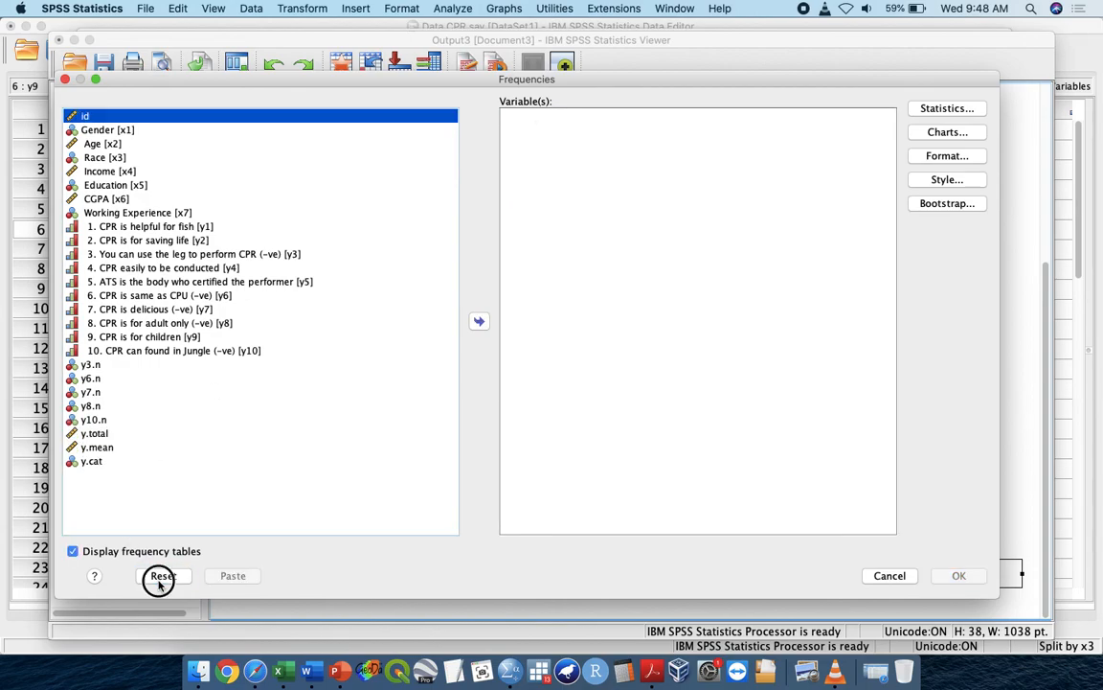
double_click(96, 433)
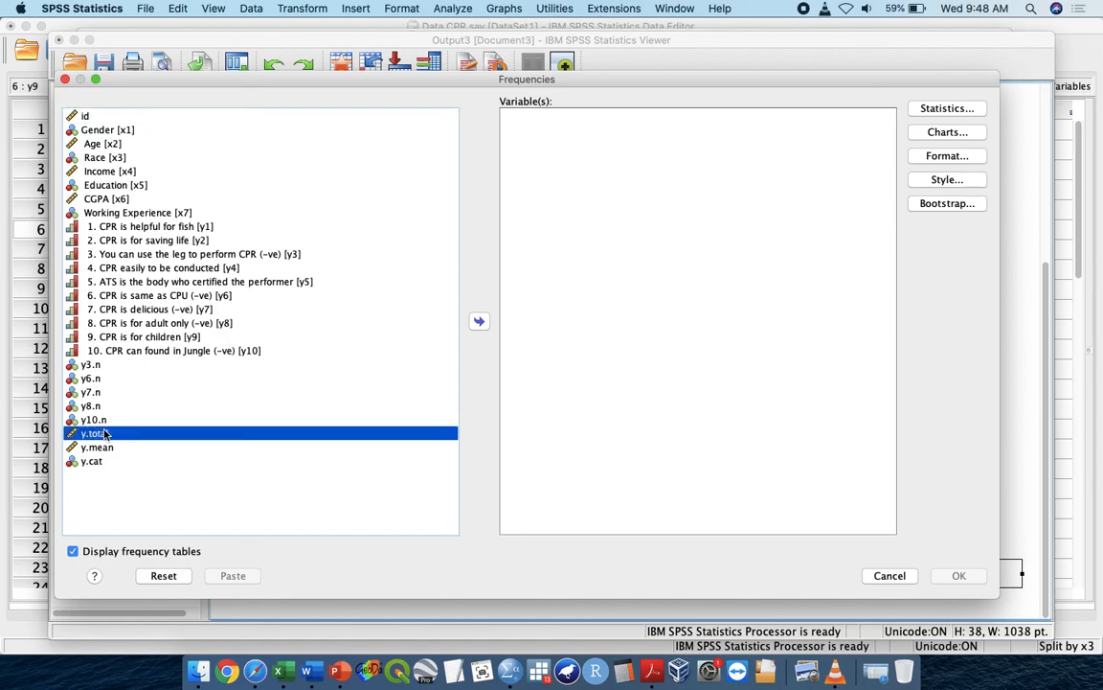
click(74, 553)
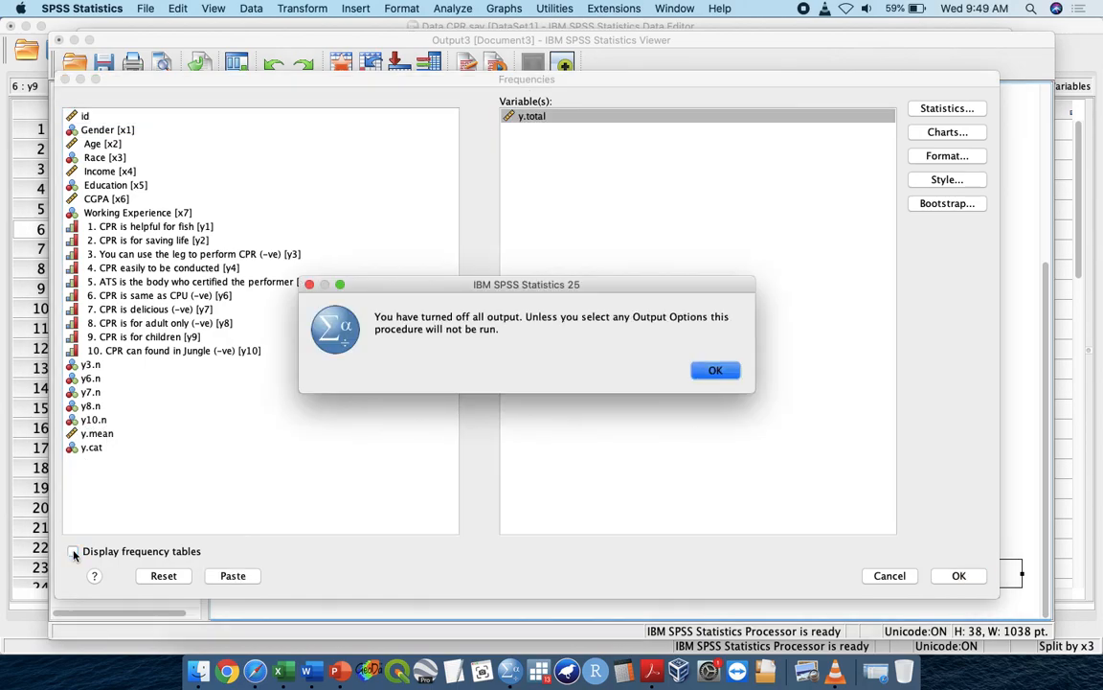
click(720, 373)
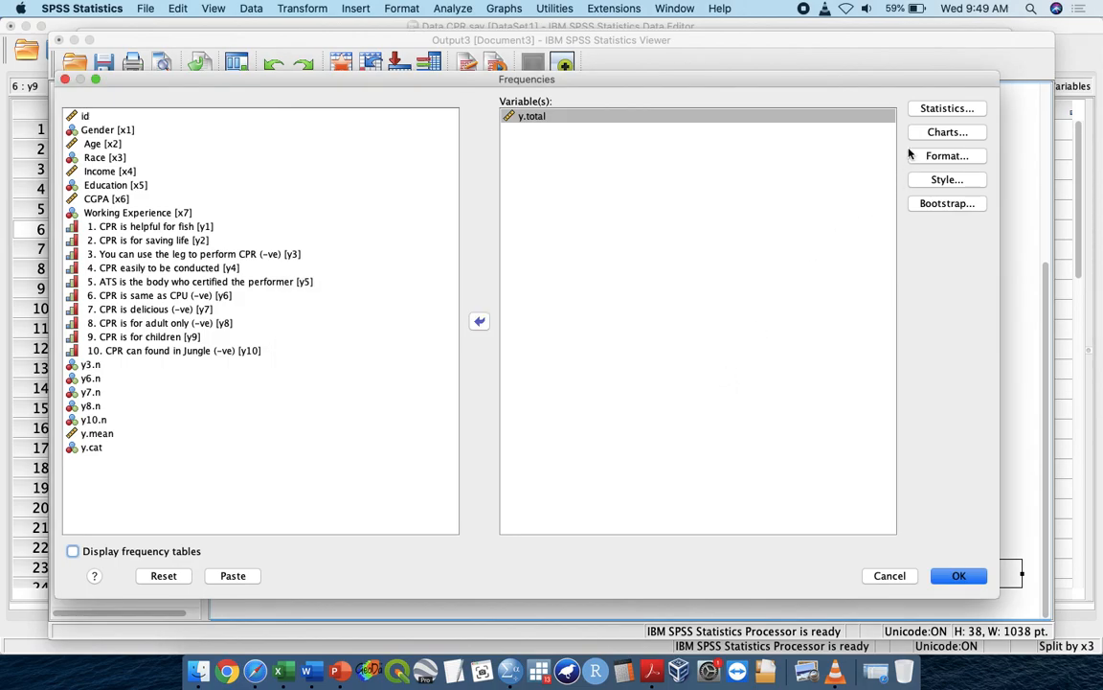
Add the median and quartiles to the Frequencies statistics for y.total and paste the command into the syntax.
click(931, 111)
click(470, 322)
click(252, 305)
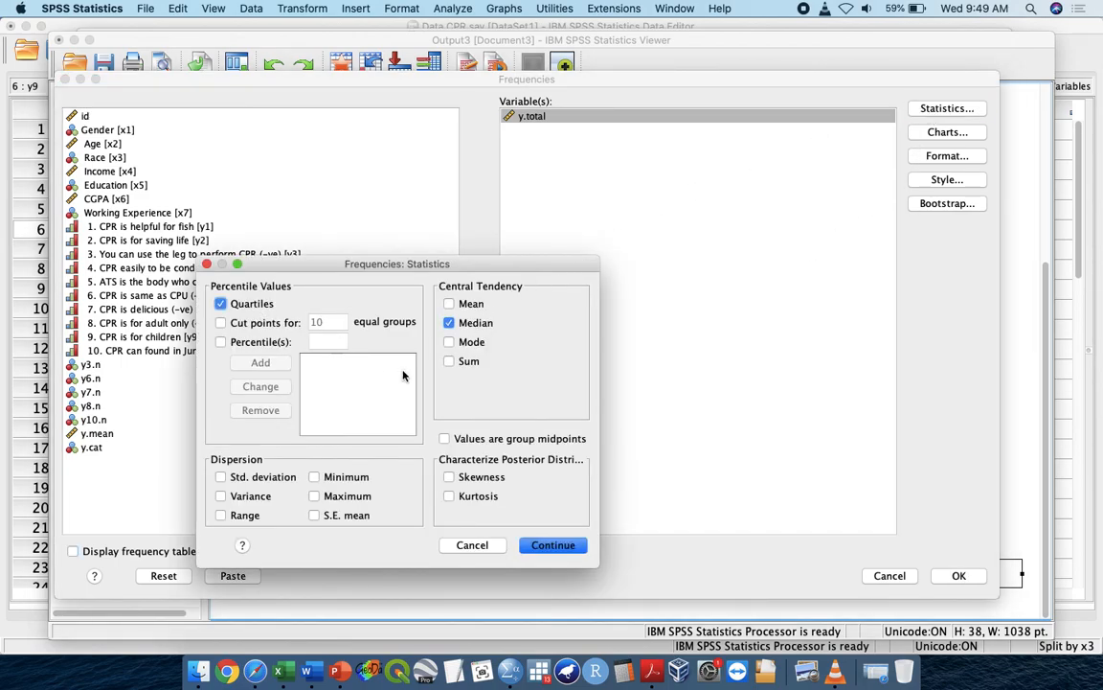
click(555, 545)
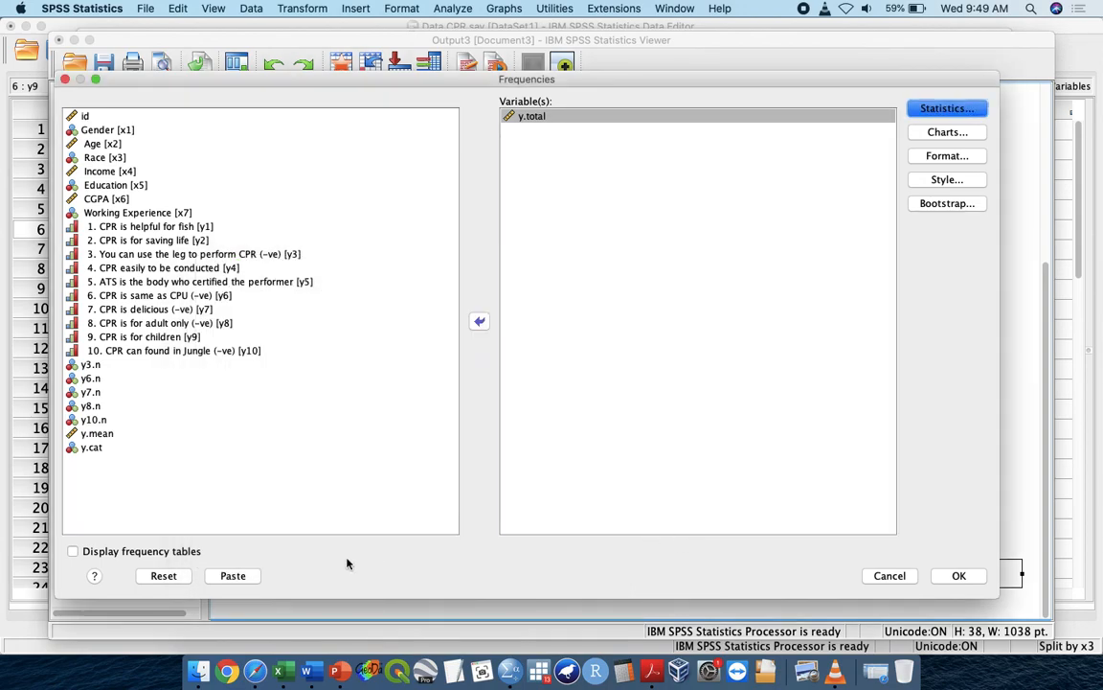
click(240, 581)
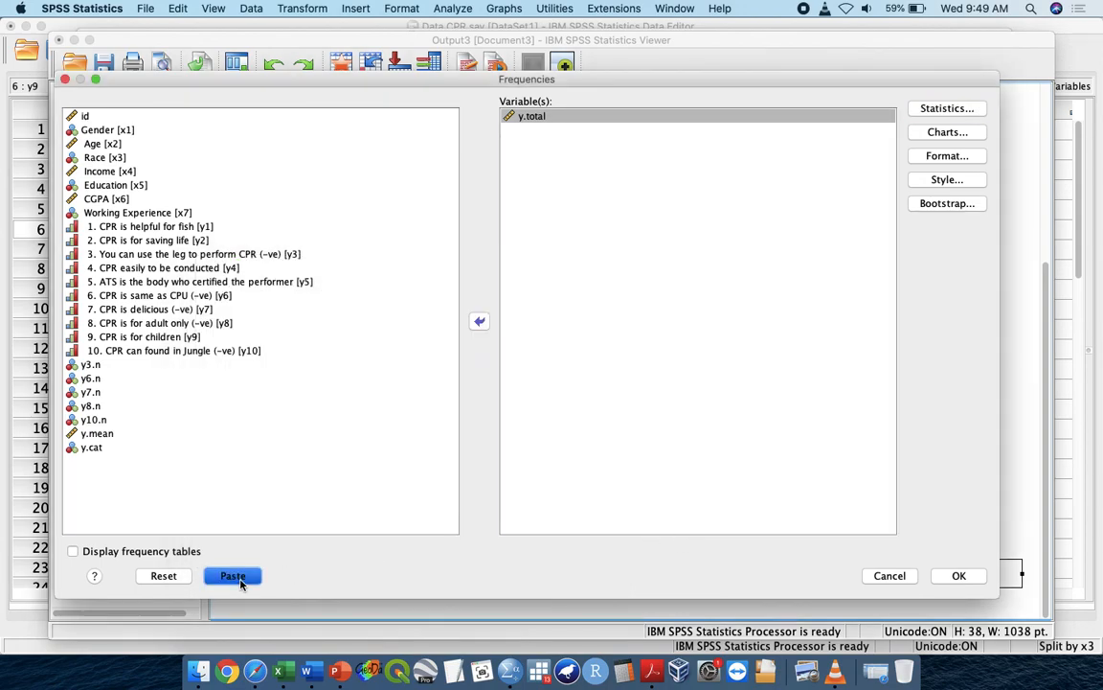
Run the pasted FREQUENCIES command from the syntax and check each race's median and percentiles in the output.
key(ctrl+Up)
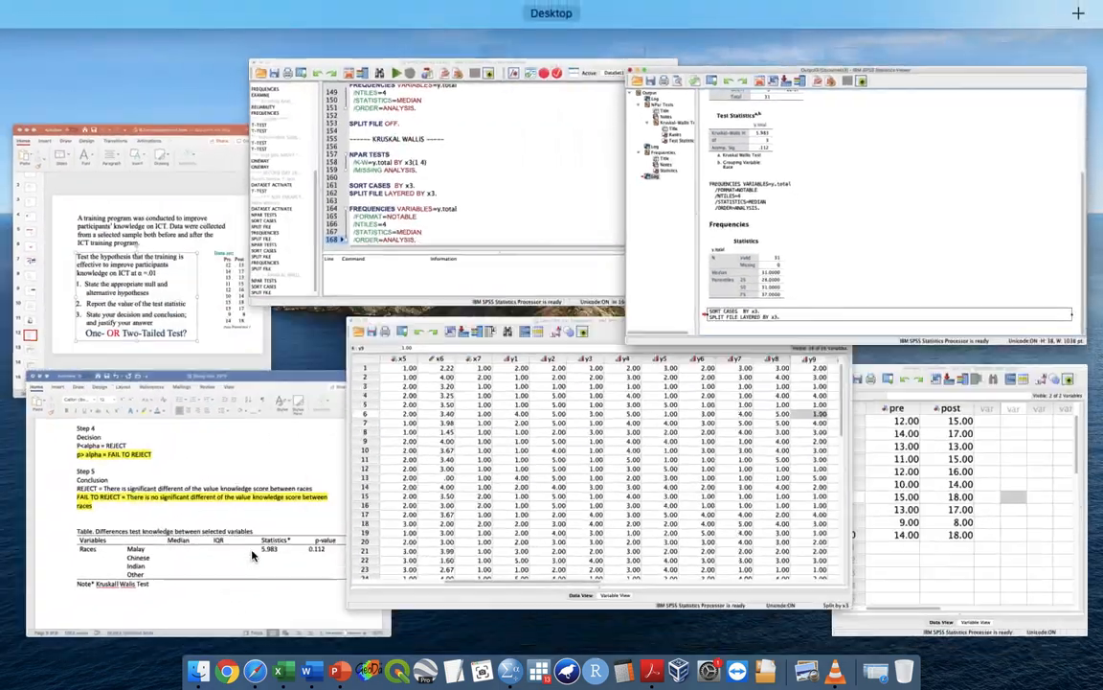
click(468, 229)
drag(461, 425, 378, 338)
key(super+r)
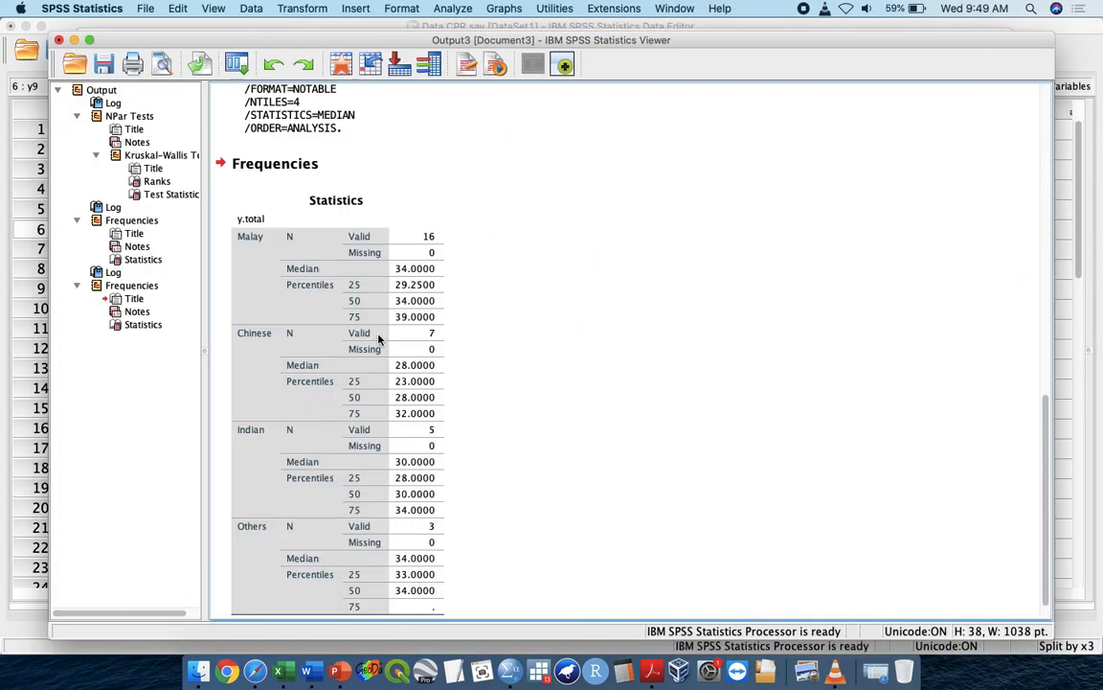
click(378, 338)
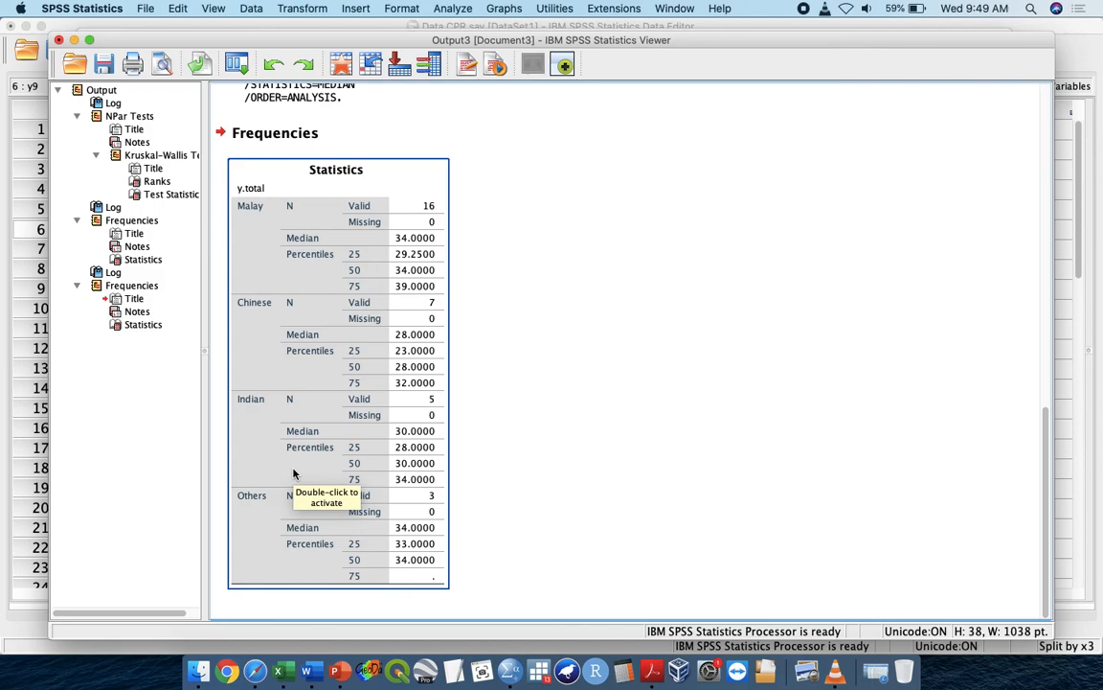
Reset Split File to analyze all cases without groups and paste the command into the syntax.
click(252, 8)
click(290, 369)
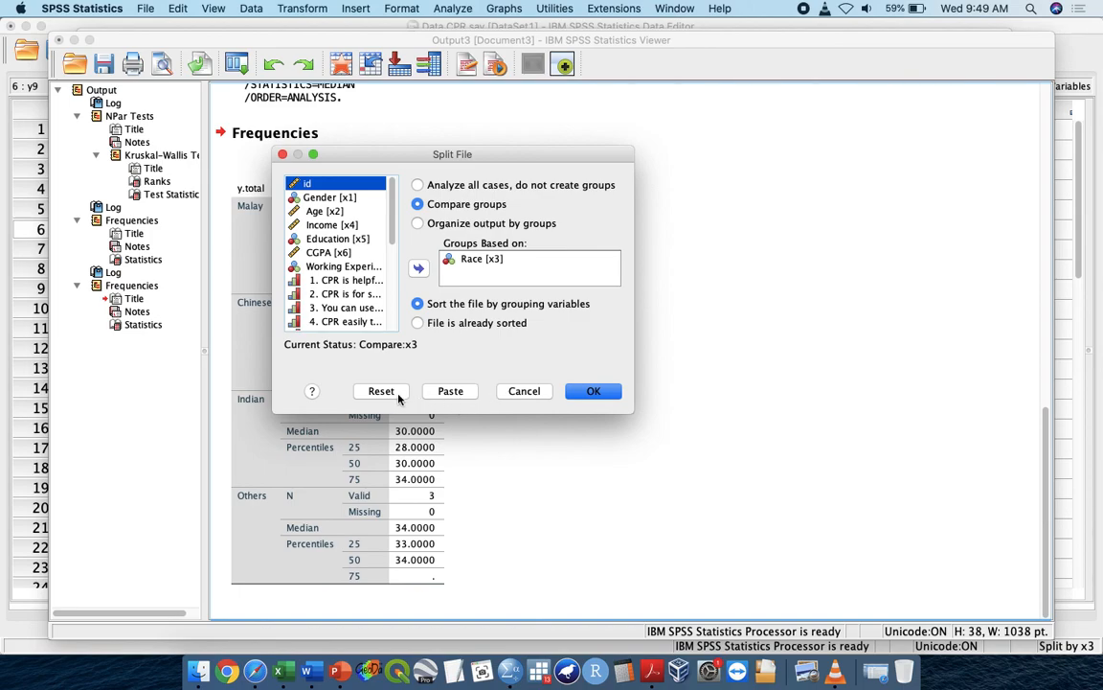
click(381, 392)
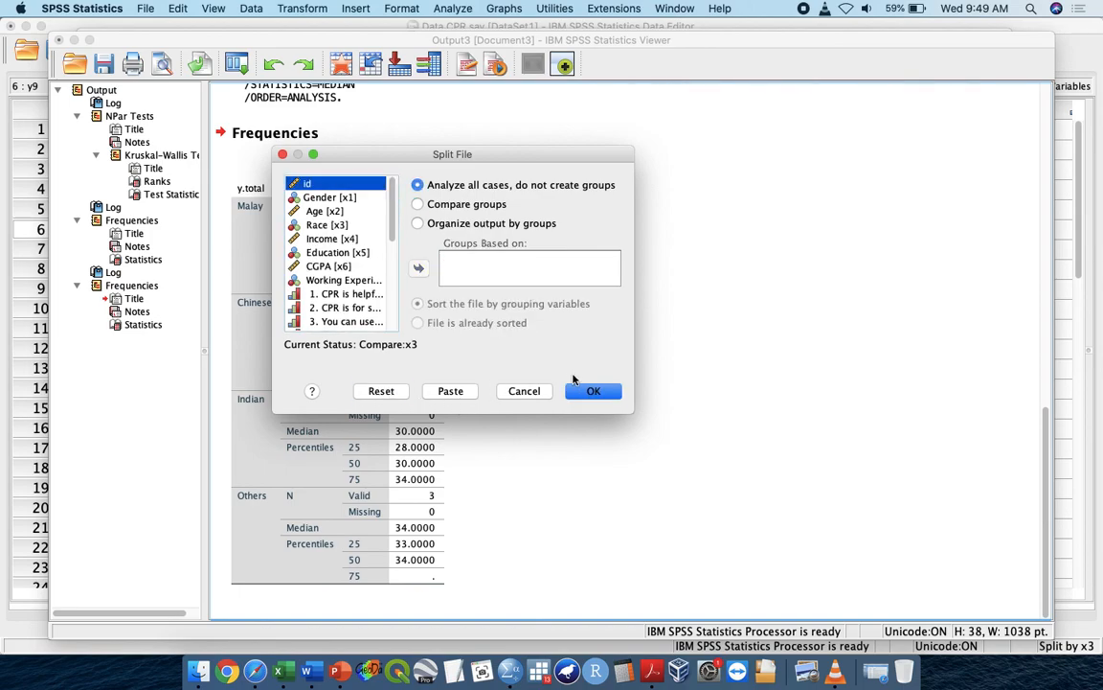
click(448, 392)
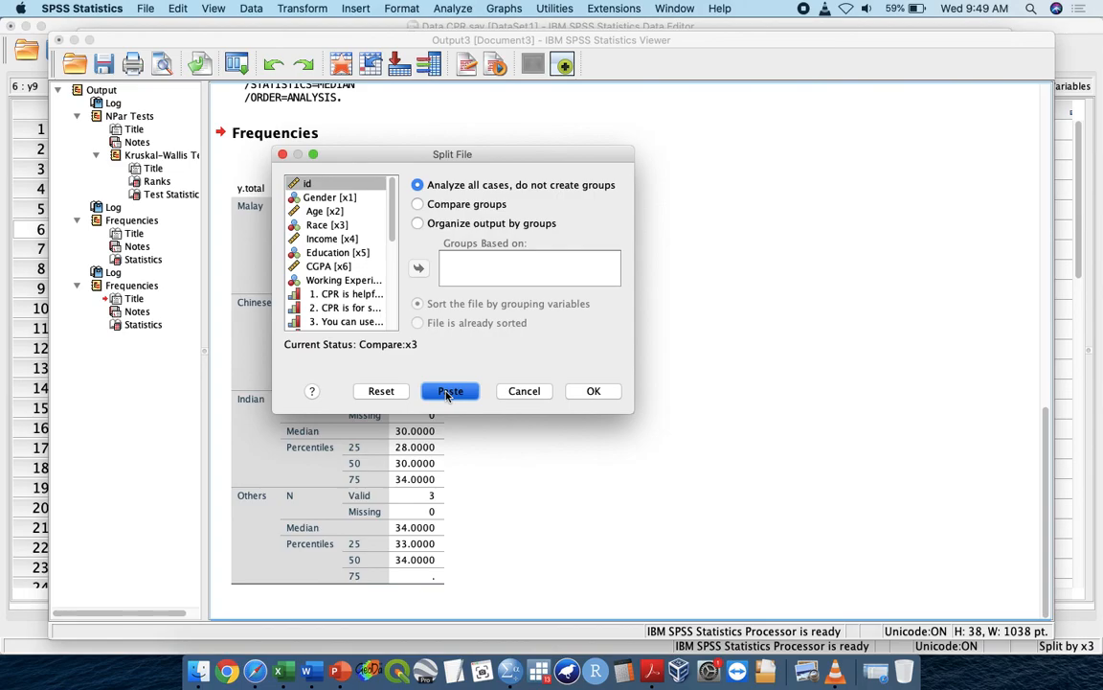
Copy the commands from NPAR TESTS to SPLIT FILE OFF under the Kruskal Wallis heading and paste the copy below them.
key(ctrl+Up)
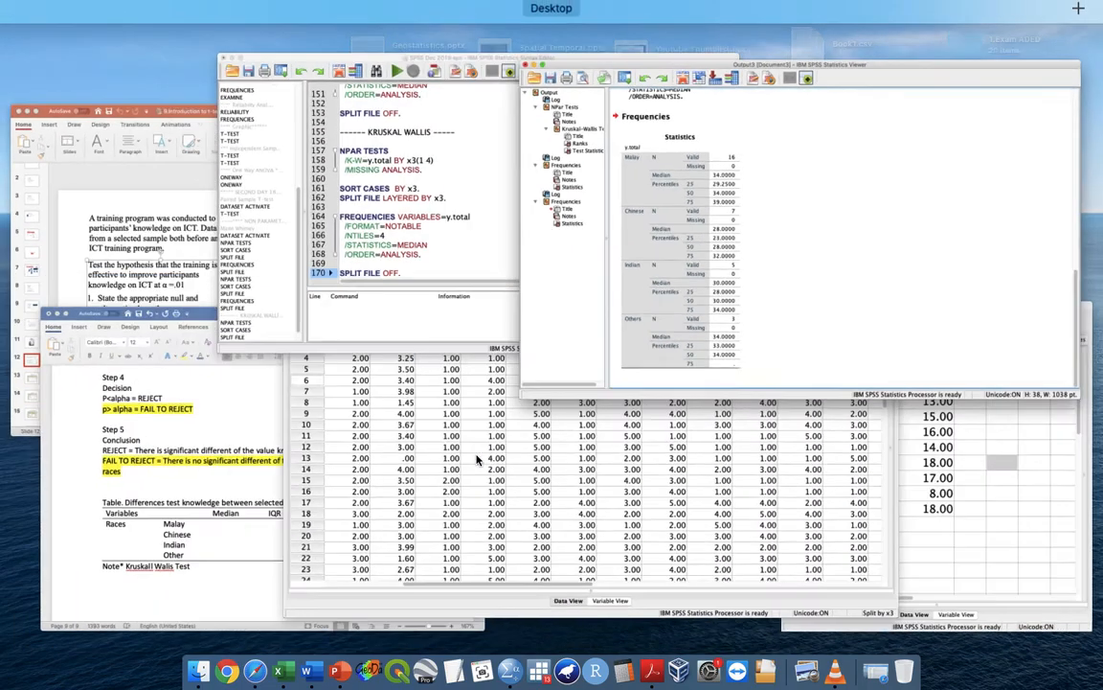
click(404, 292)
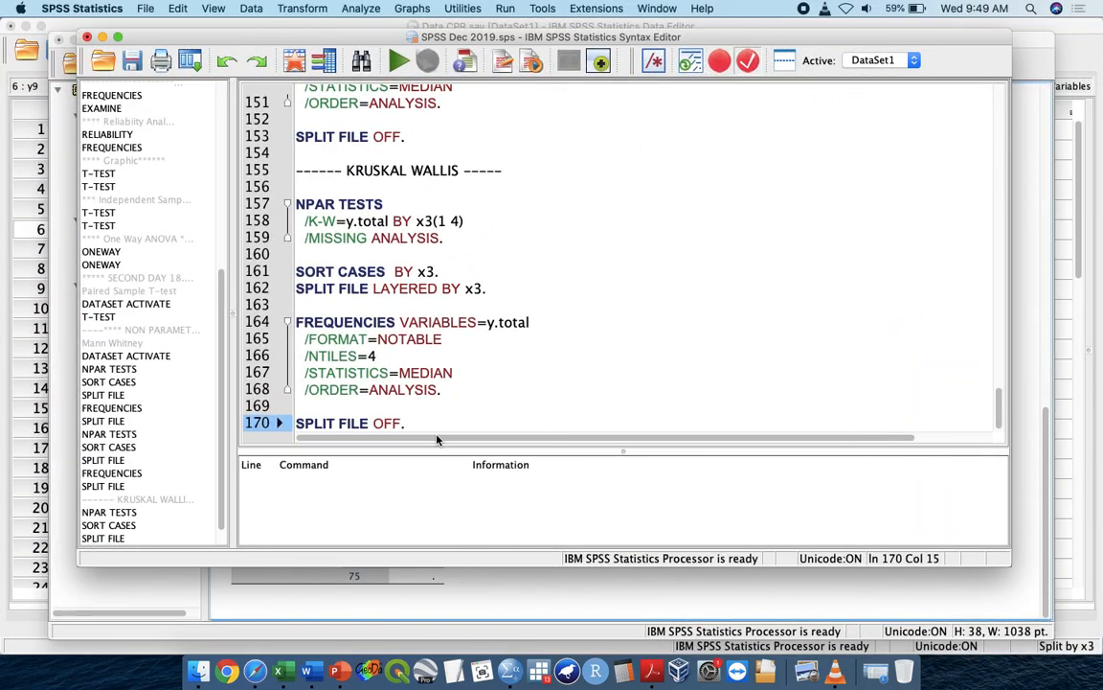
drag(407, 406, 291, 184)
key(ctrl+c)
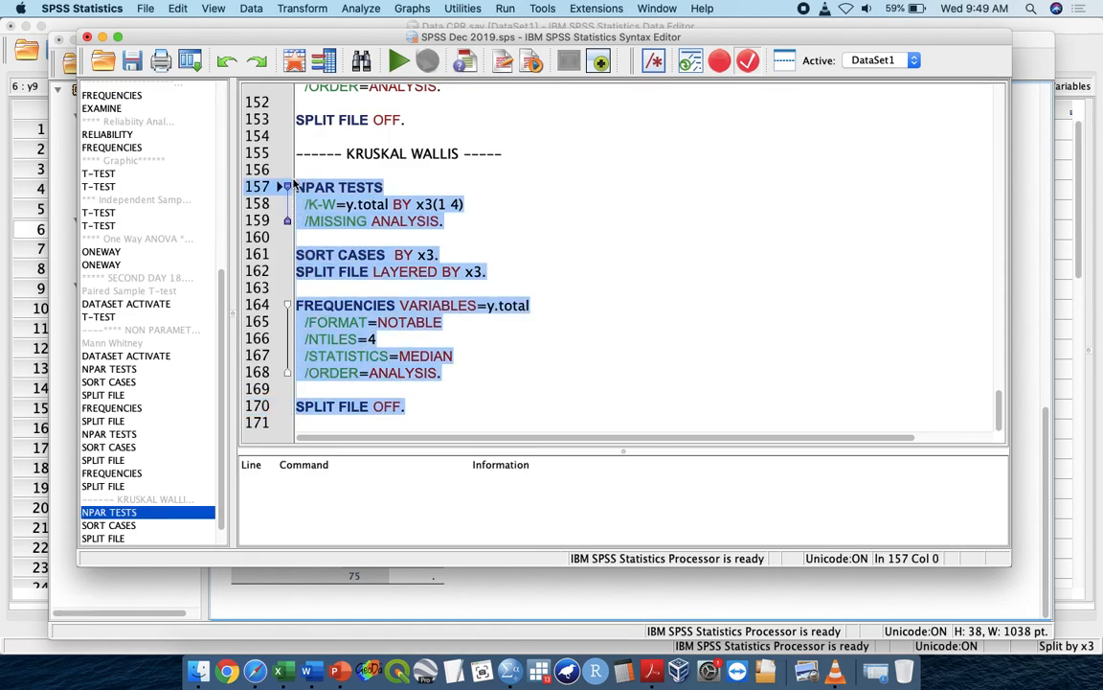
click(436, 408)
click(436, 415)
key(Return)
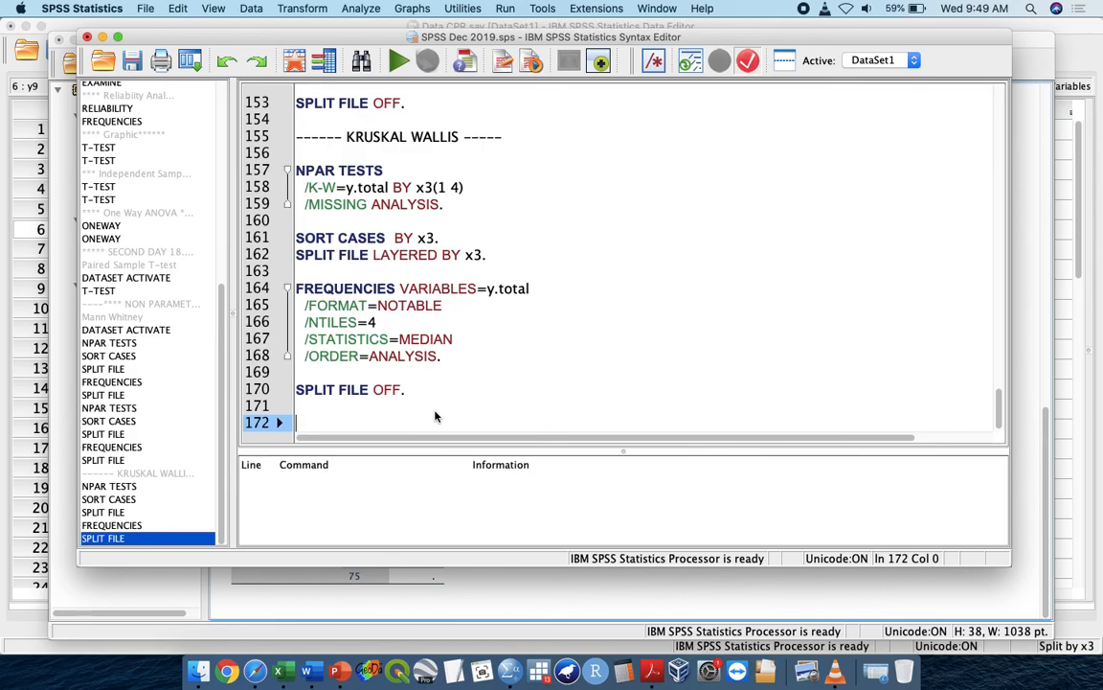
key(ctrl+v)
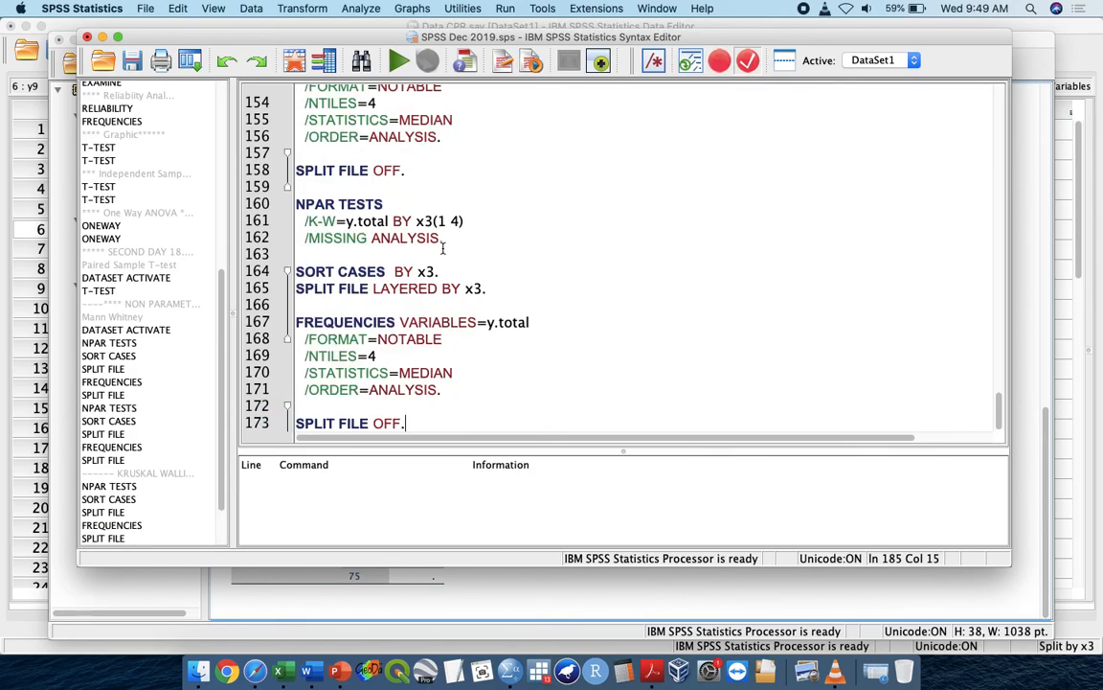
Look up Education's variable name in the data, and set the copied NPAR TESTS grouping to x5(1 3).
key(ctrl+Up)
click(439, 318)
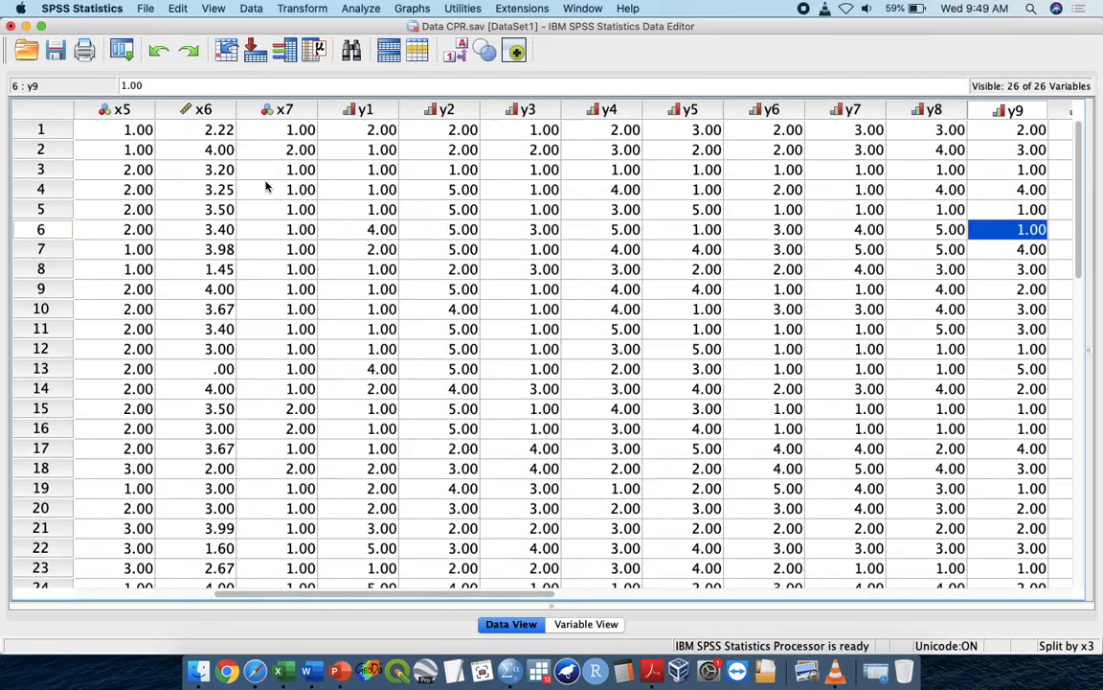
scroll(266, 185, left, 4)
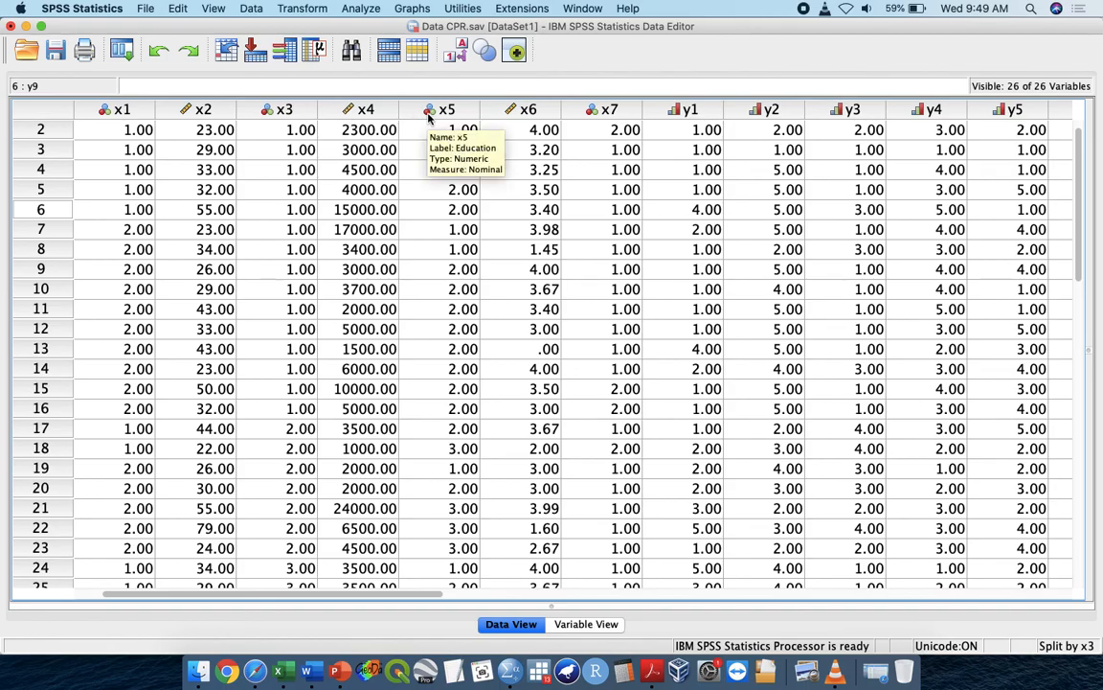
key(ctrl+Up)
click(450, 195)
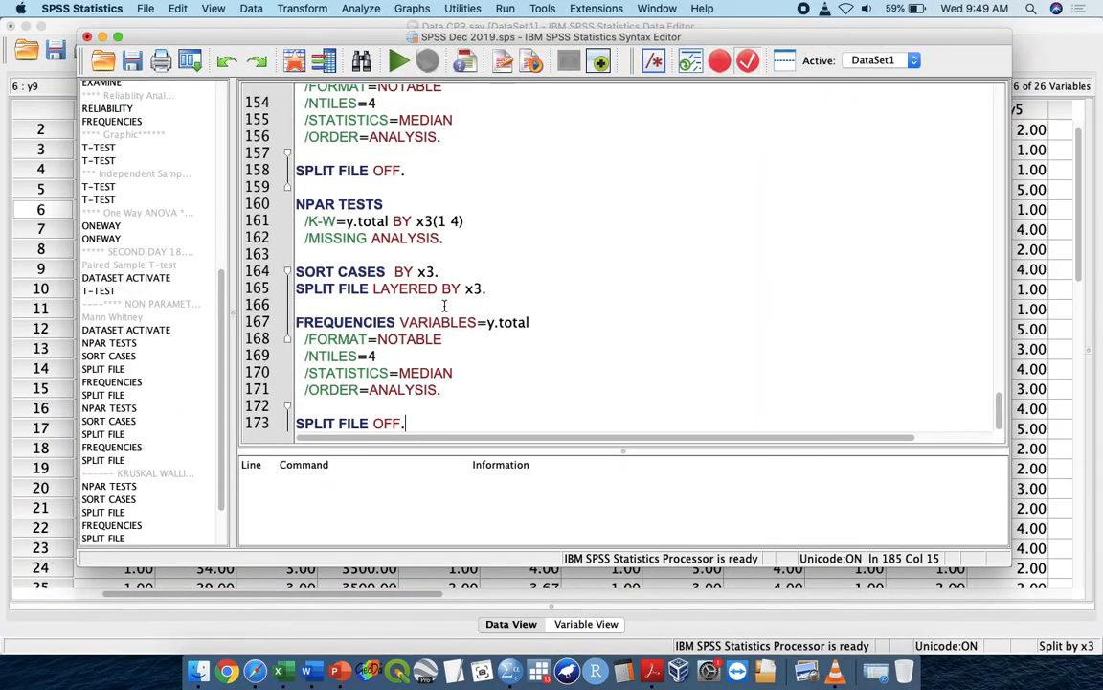
click(428, 221)
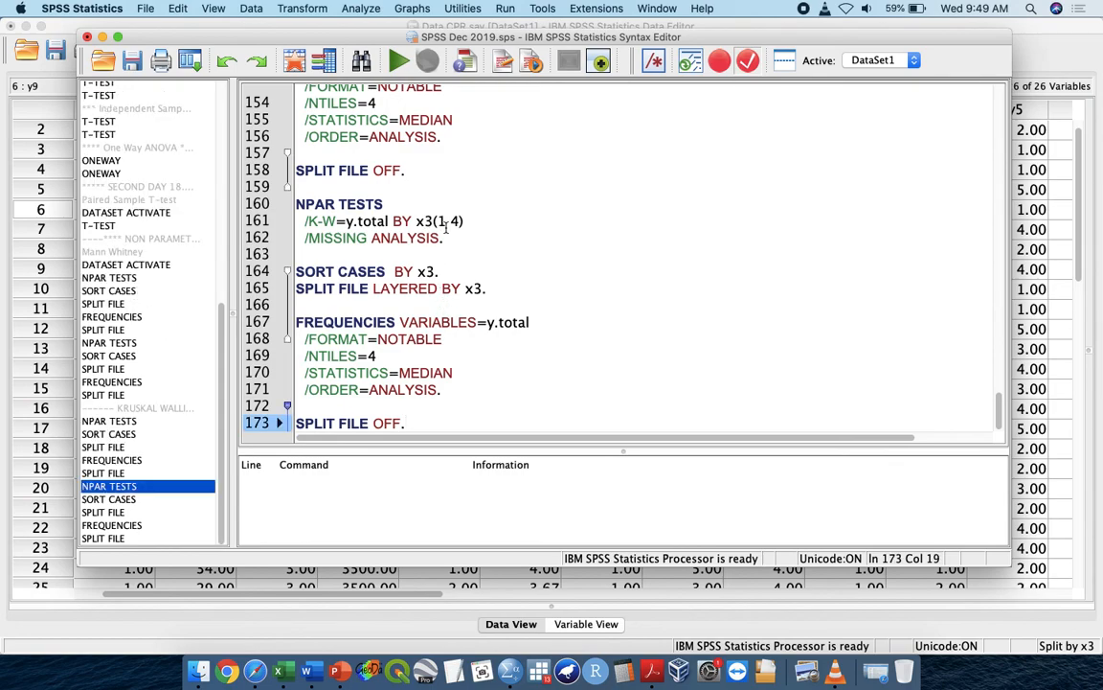
key(BackSpace)
text(5)
key(Right)
key(Right)
key(Right)
key(Right)
key(BackSpace)
text(3)
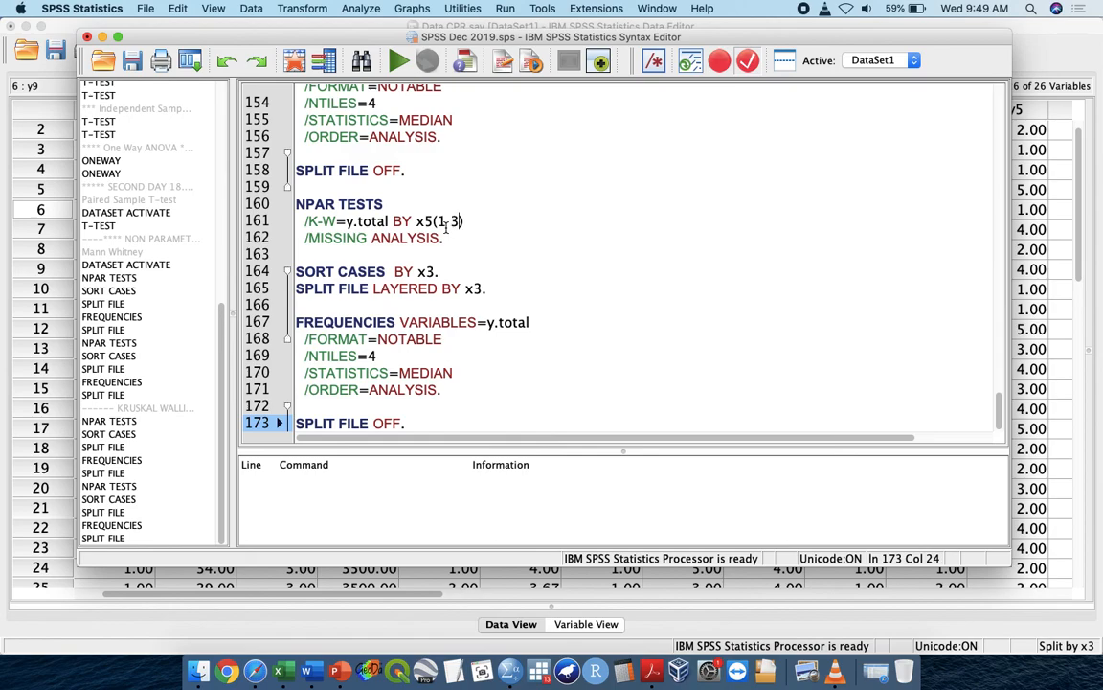
Set the variable in the copied SORT CASES and SPLIT FILE LAYERED commands to x5.
key(Down)
key(Down)
key(Down)
key(Left)
key(BackSpace)
text(5)
key(Down)
key(Right)
key(Right)
key(Right)
key(Right)
key(Right)
key(Right)
key(Right)
key(BackSpace)
text(5)
Run the copied Education commands from NPAR TESTS through SPLIT FILE OFF.
click(427, 188)
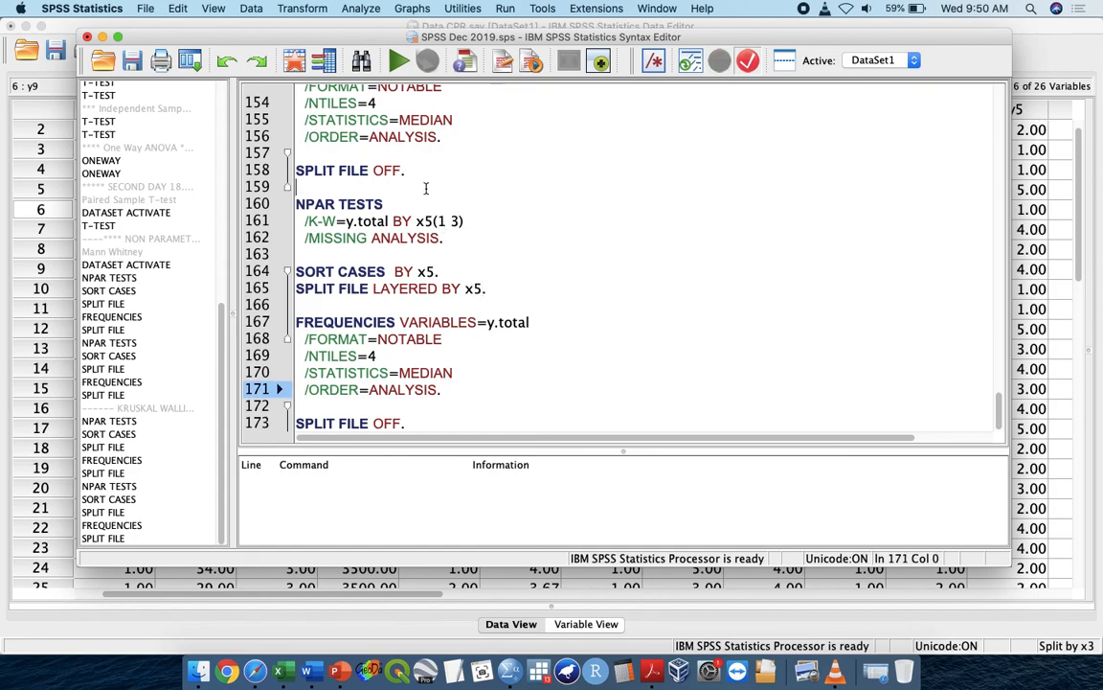
shift+click(492, 414)
key(super+r)
Examine the Kruskal-Wallis ranks and test statistics by Education in the output.
scroll(492, 418, up, 5)
scroll(491, 418, up, 3)
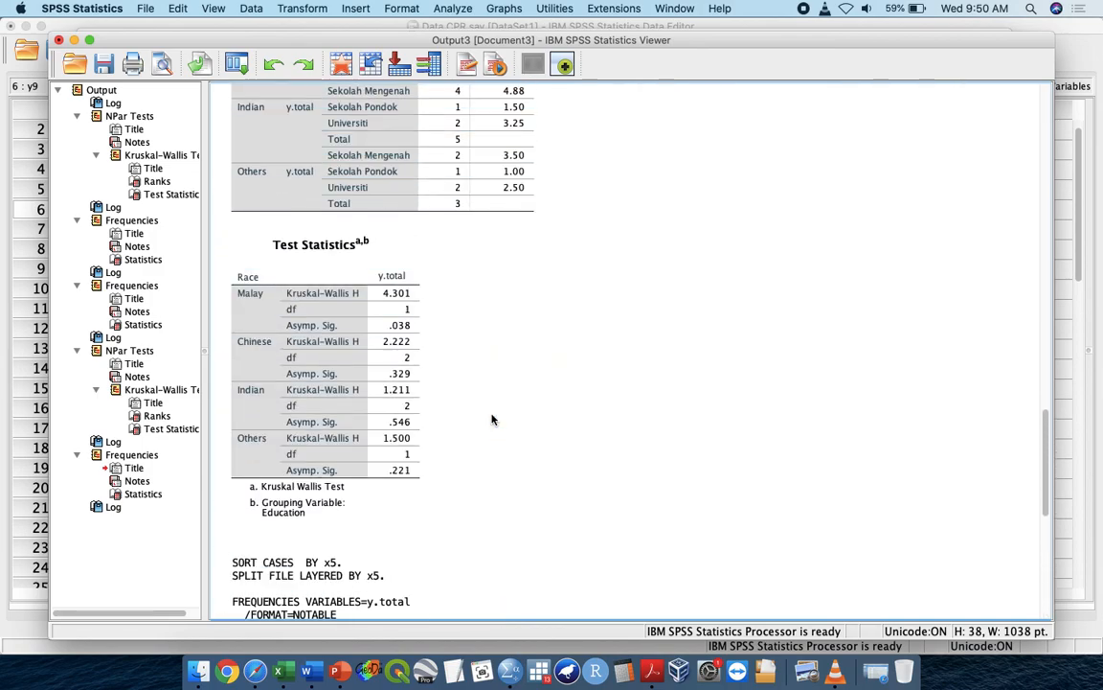
scroll(491, 418, down, 8)
scroll(491, 419, up, 5)
scroll(492, 419, up, 1)
click(364, 335)
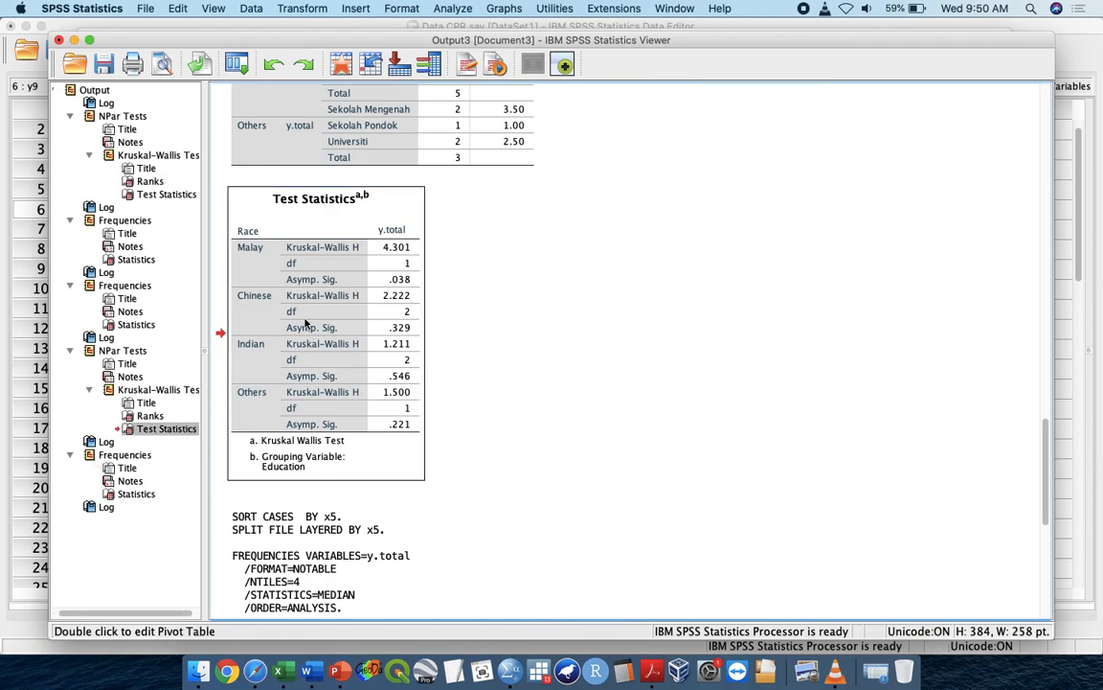
scroll(306, 324, up, 5)
scroll(306, 324, down, 1)
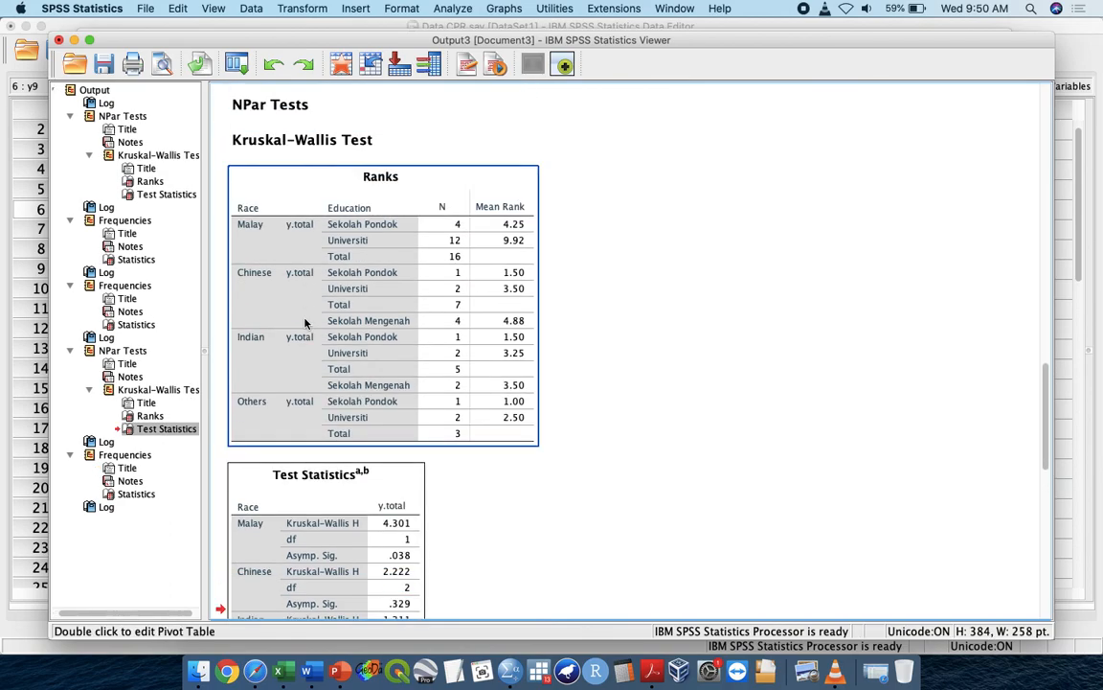
scroll(387, 345, down, 4)
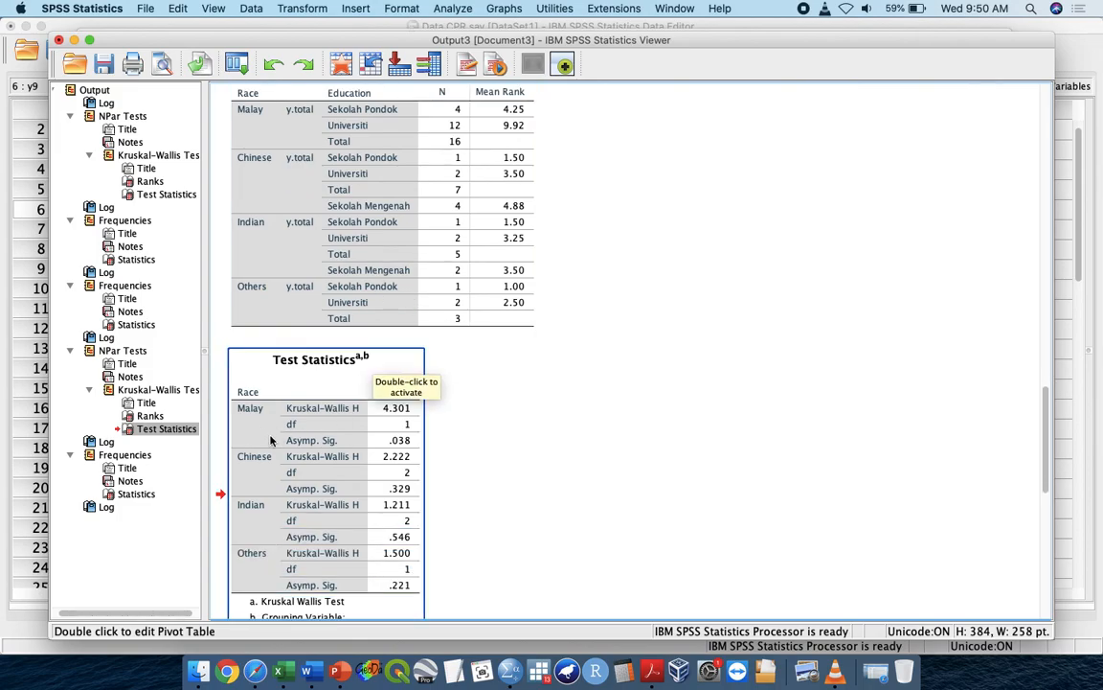
Rerun the Education commands from the syntax and review the resulting Kruskal-Wallis ranks and test statistics.
key(ctrl+Up)
click(441, 209)
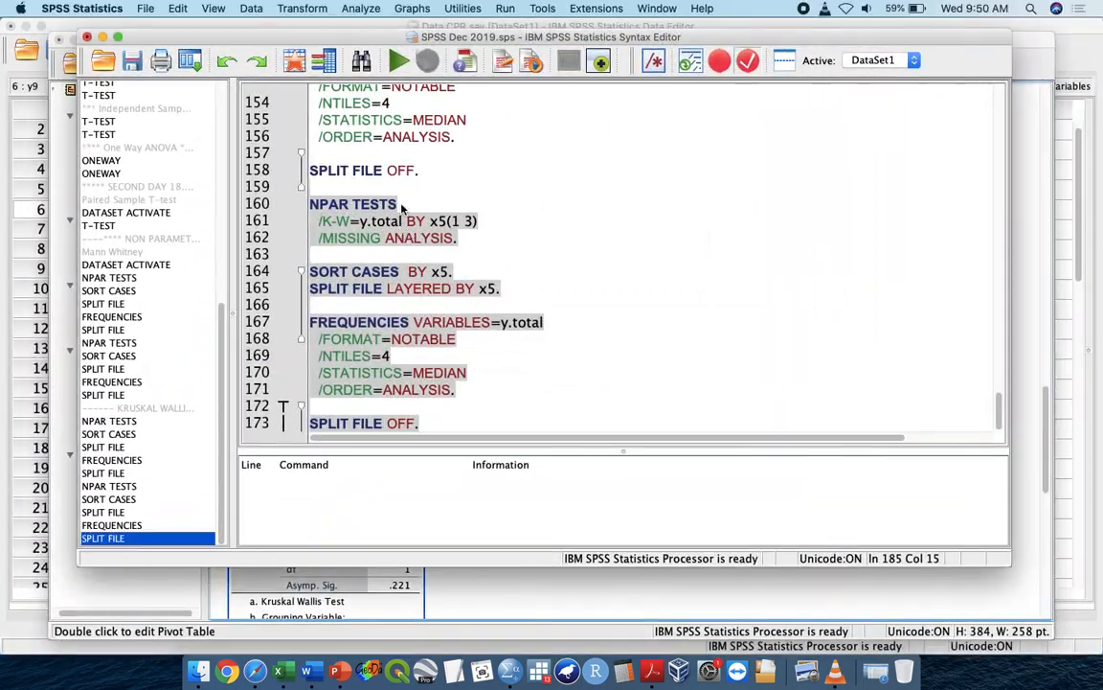
drag(456, 333, 475, 430)
key(super+r)
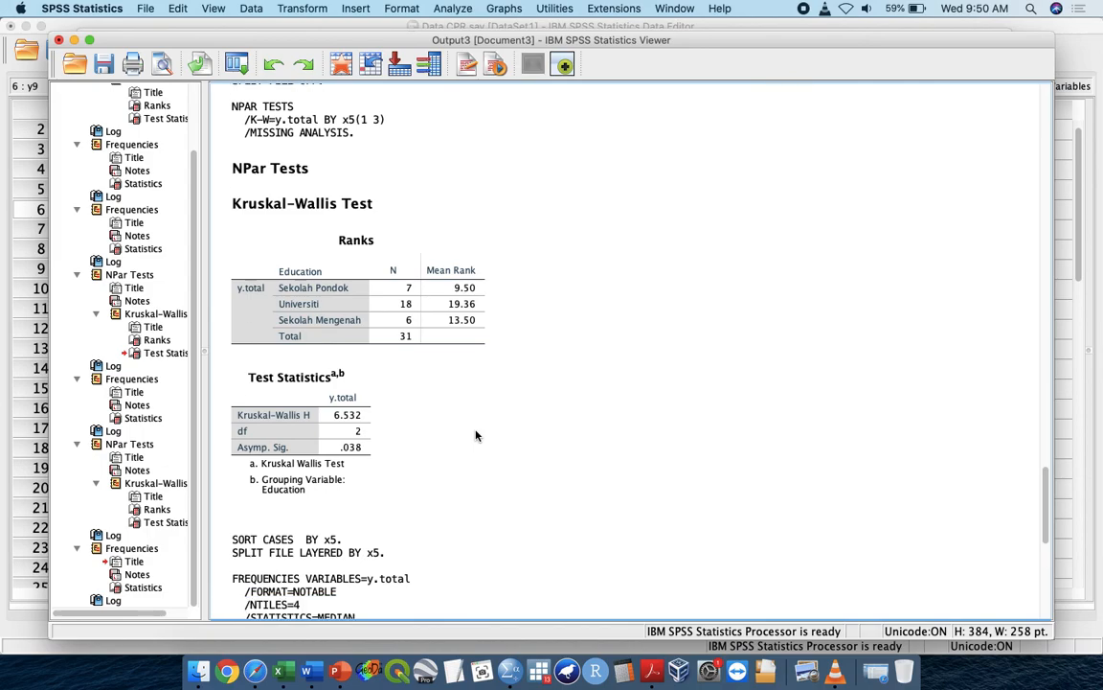
click(358, 160)
click(317, 320)
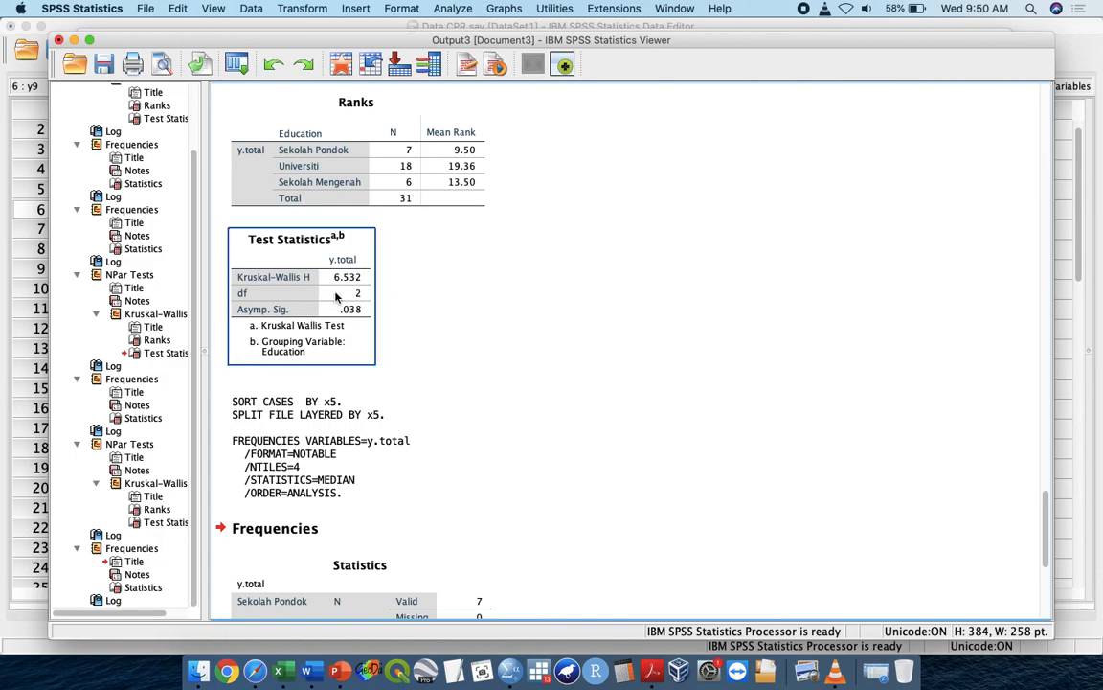
click(360, 164)
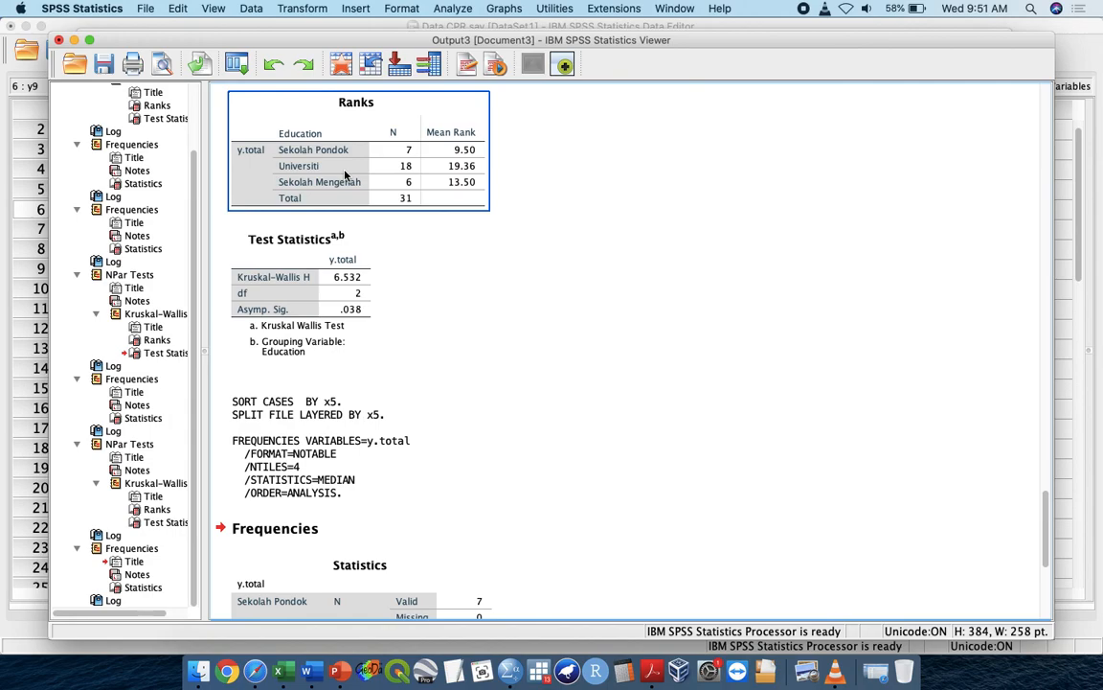
Start a heading line with a row of underscores below the last SPLIT FILE OFF command in the syntax.
key(ctrl+Up)
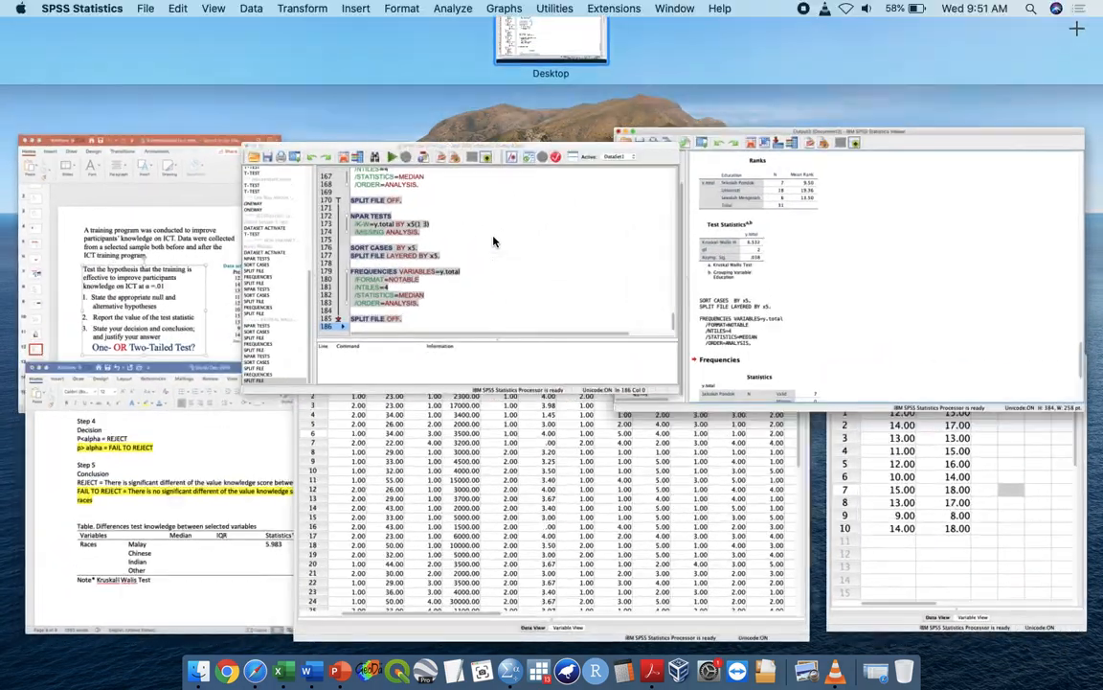
click(494, 237)
click(540, 409)
key(Return)
key(Return)
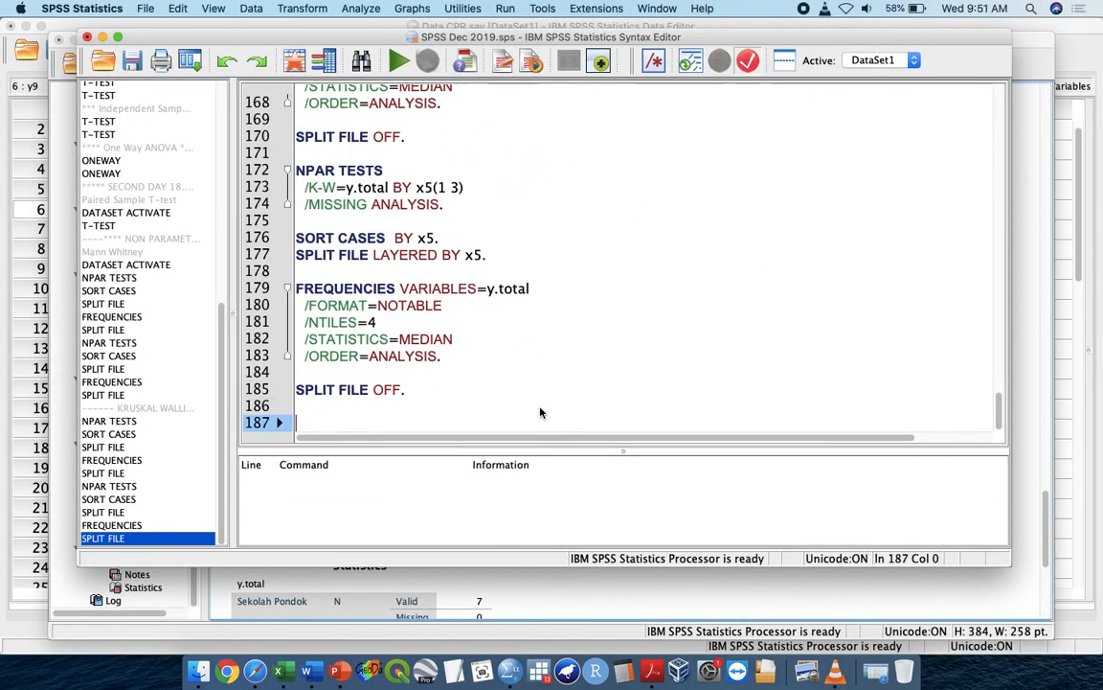
text(__________)
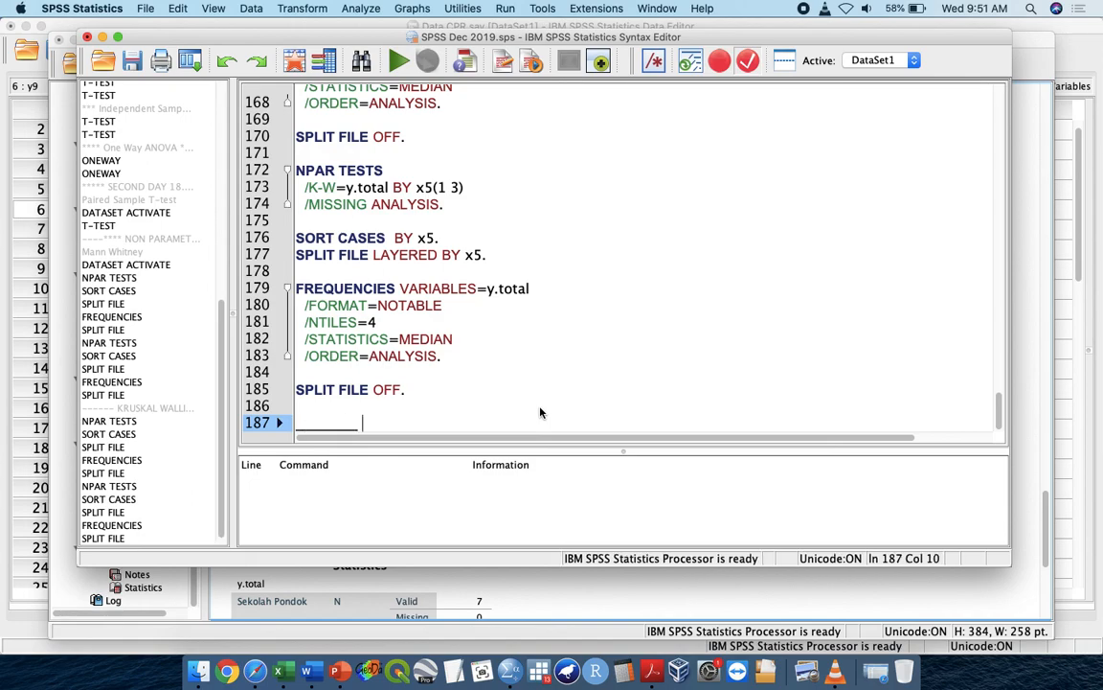